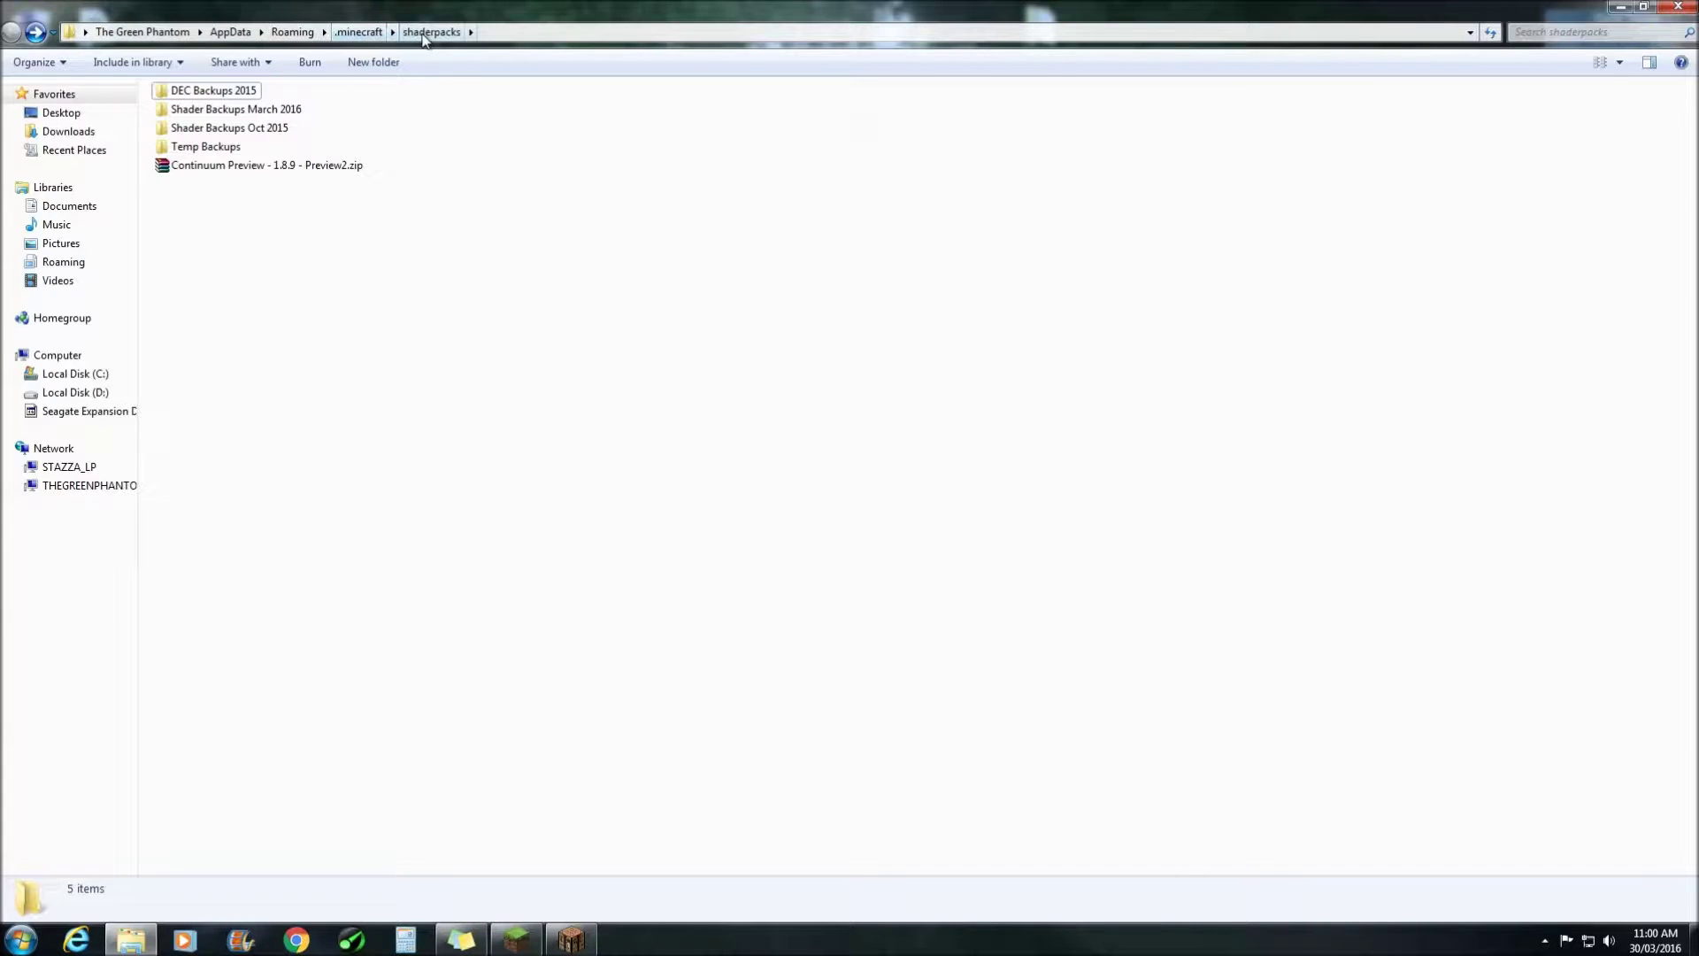
Open the Continuum Preview zip archive and create a folder named "Continuum Preview - 1.8.9 - Preview2 - DOF" in shaderpacks
double_click(224, 169)
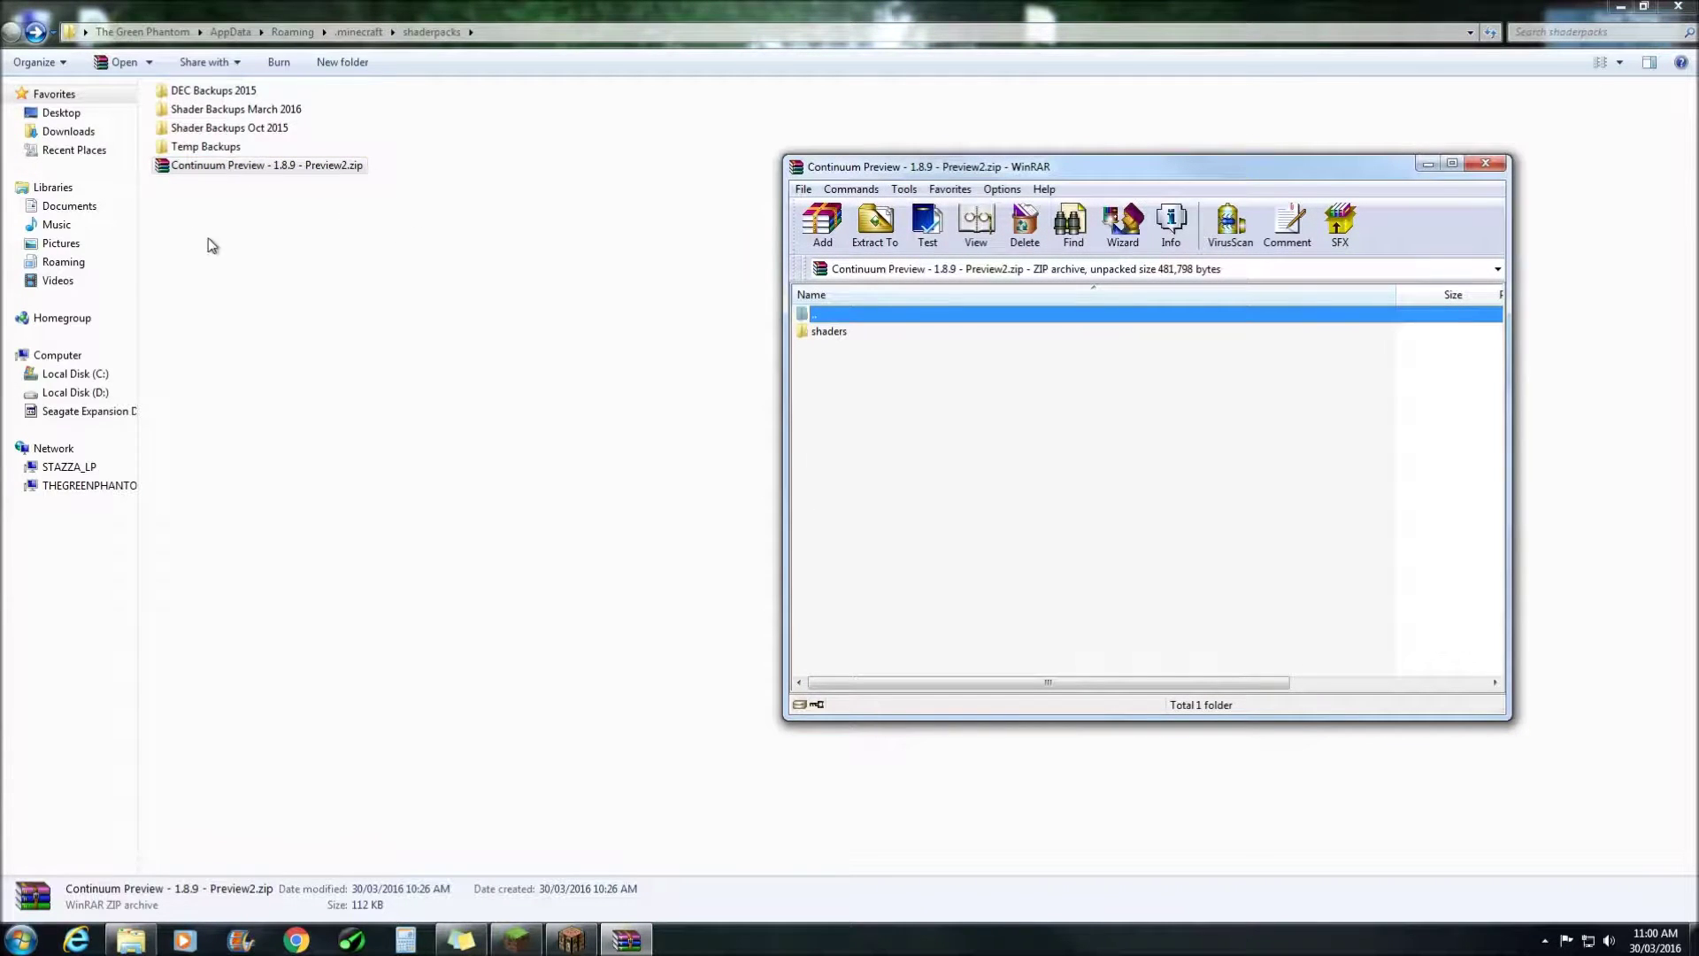
right_click(391, 280)
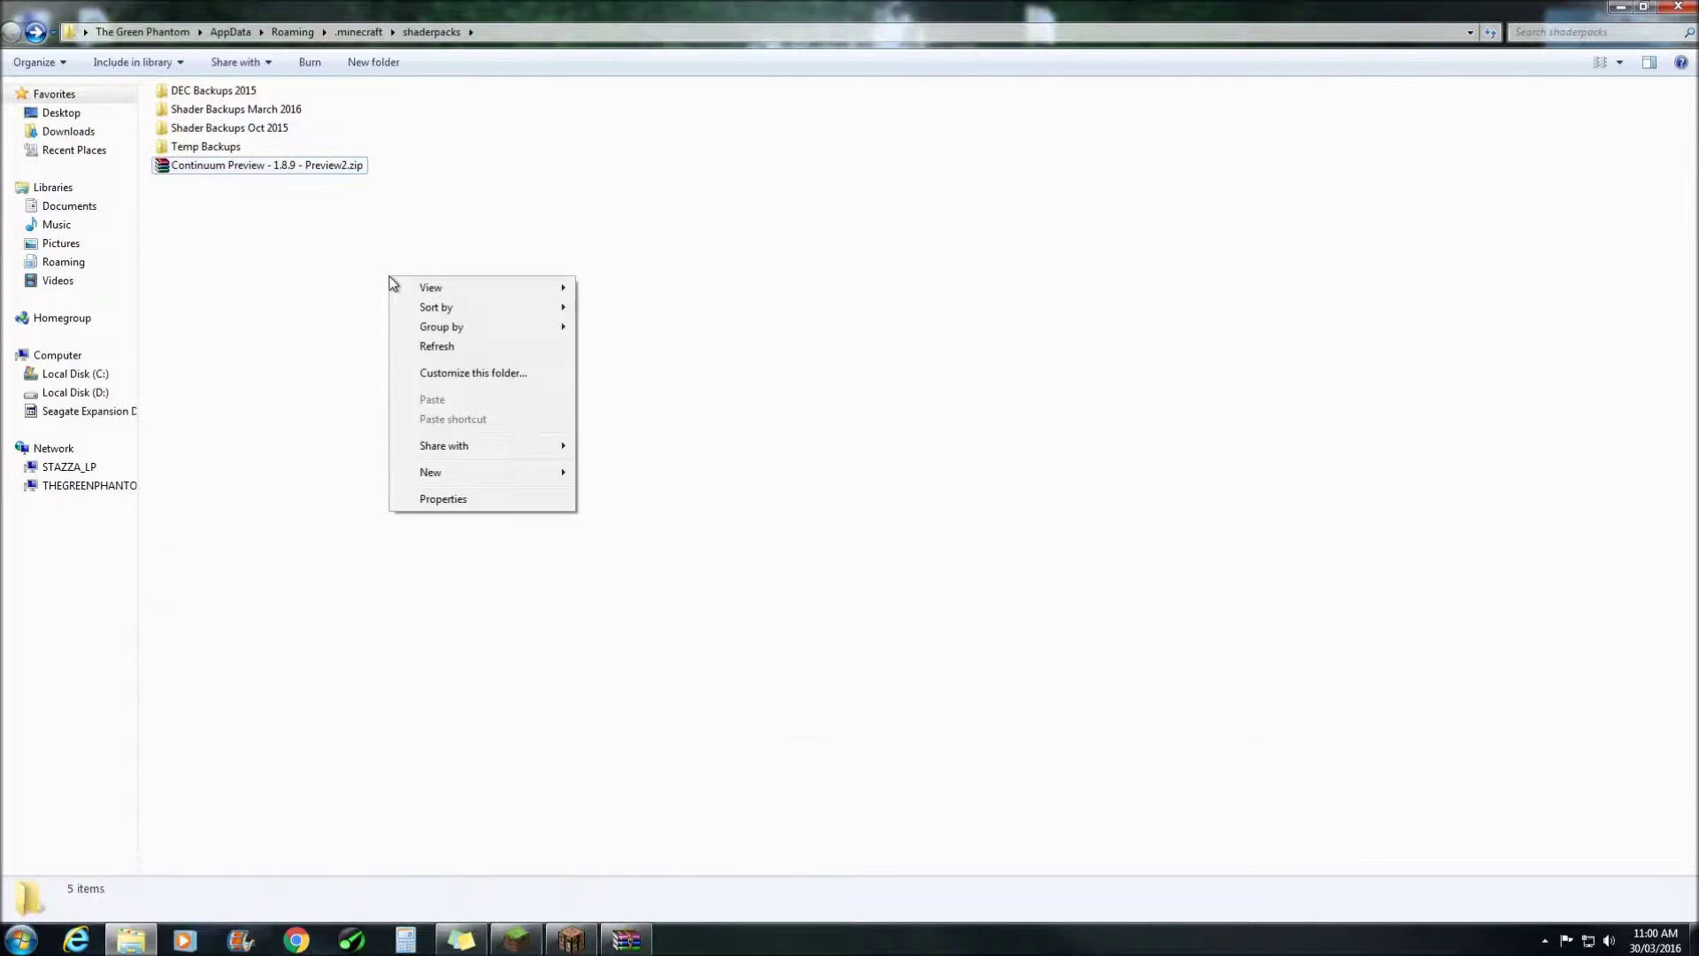
mouse_move(436, 470)
click(620, 474)
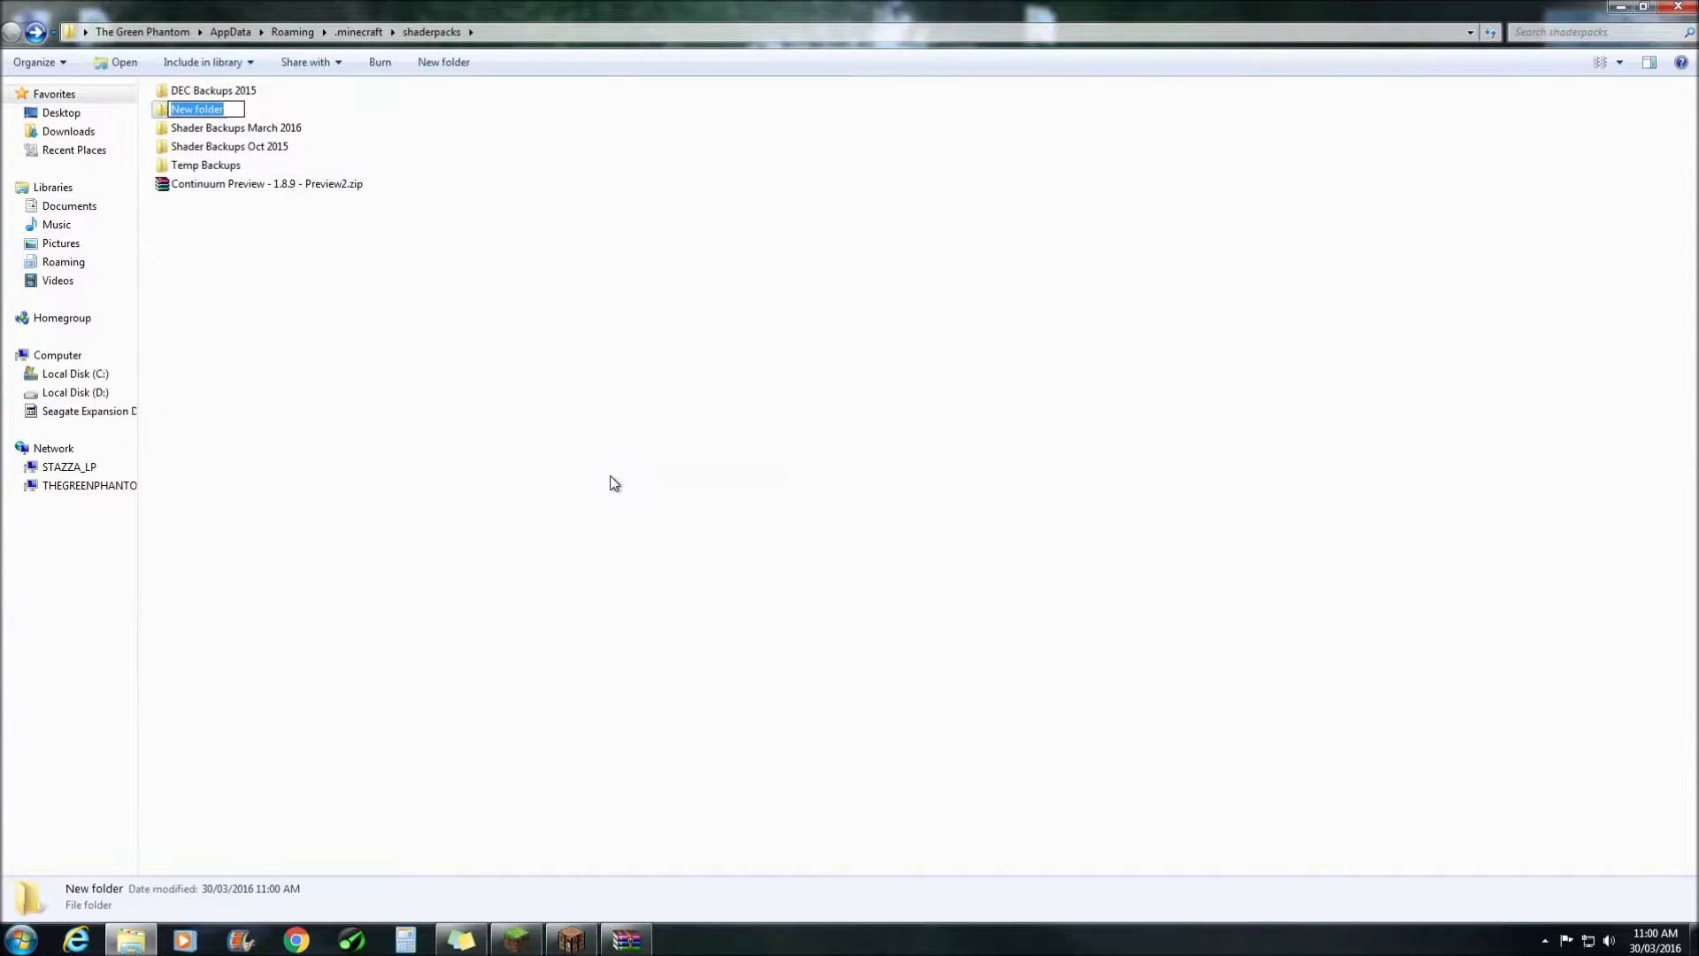
text(Continuum Preview - 1.8.9 - Preview2)
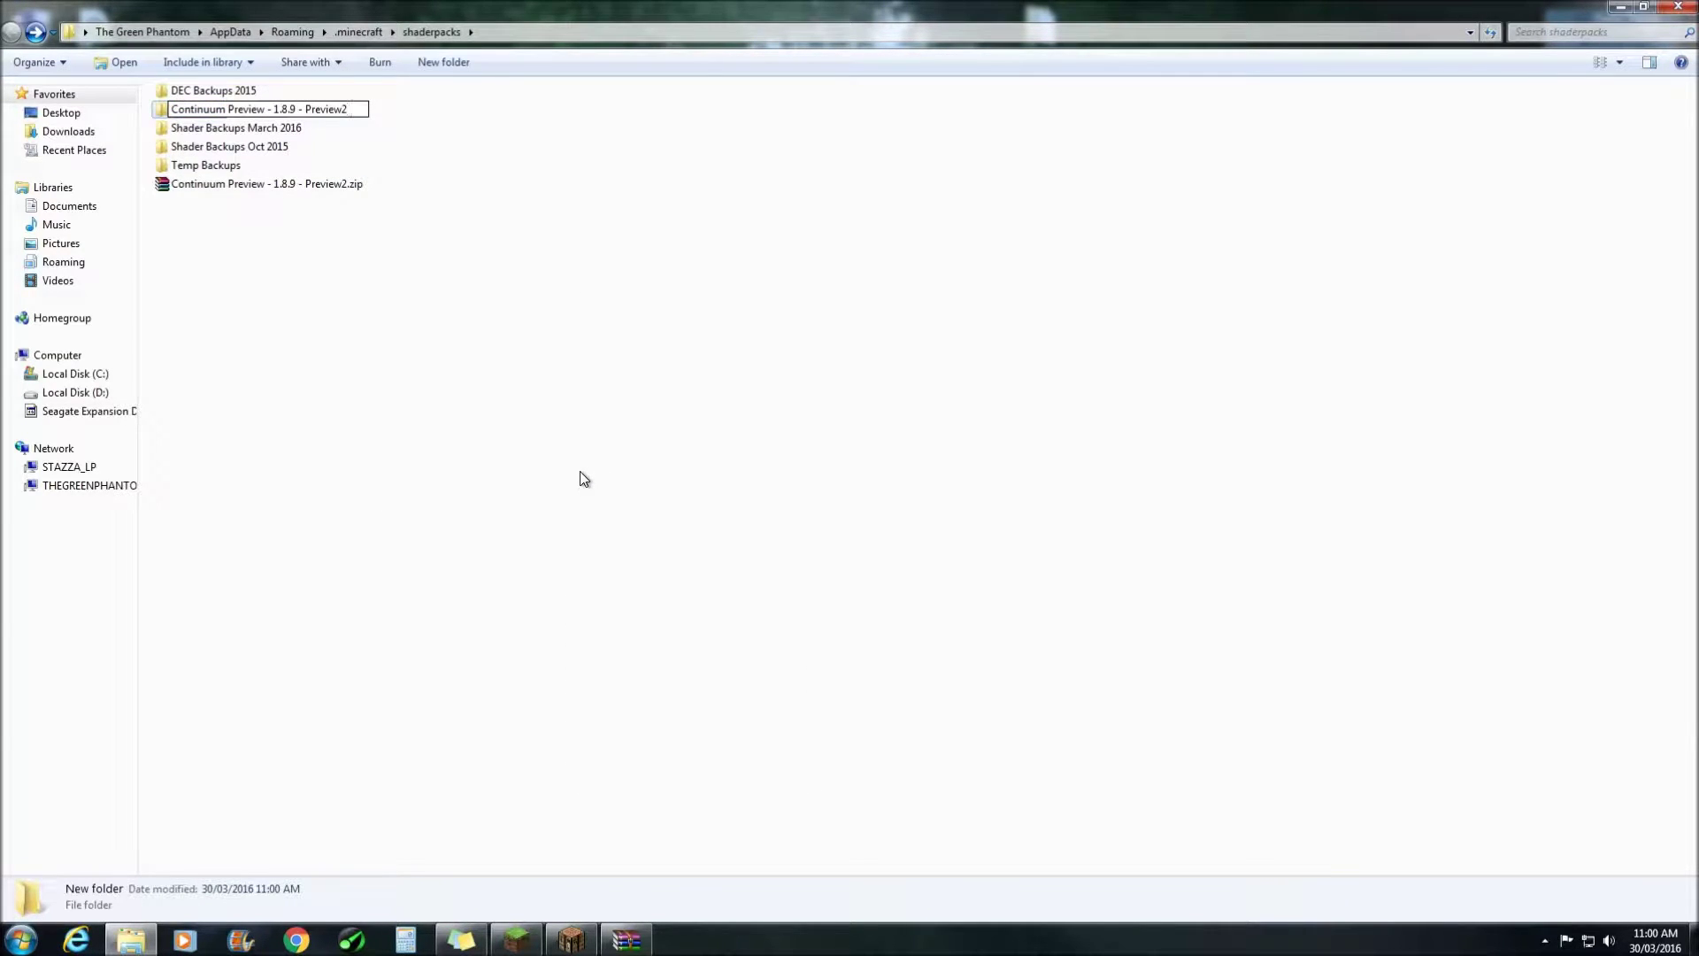
text(- DOF)
key(Return)
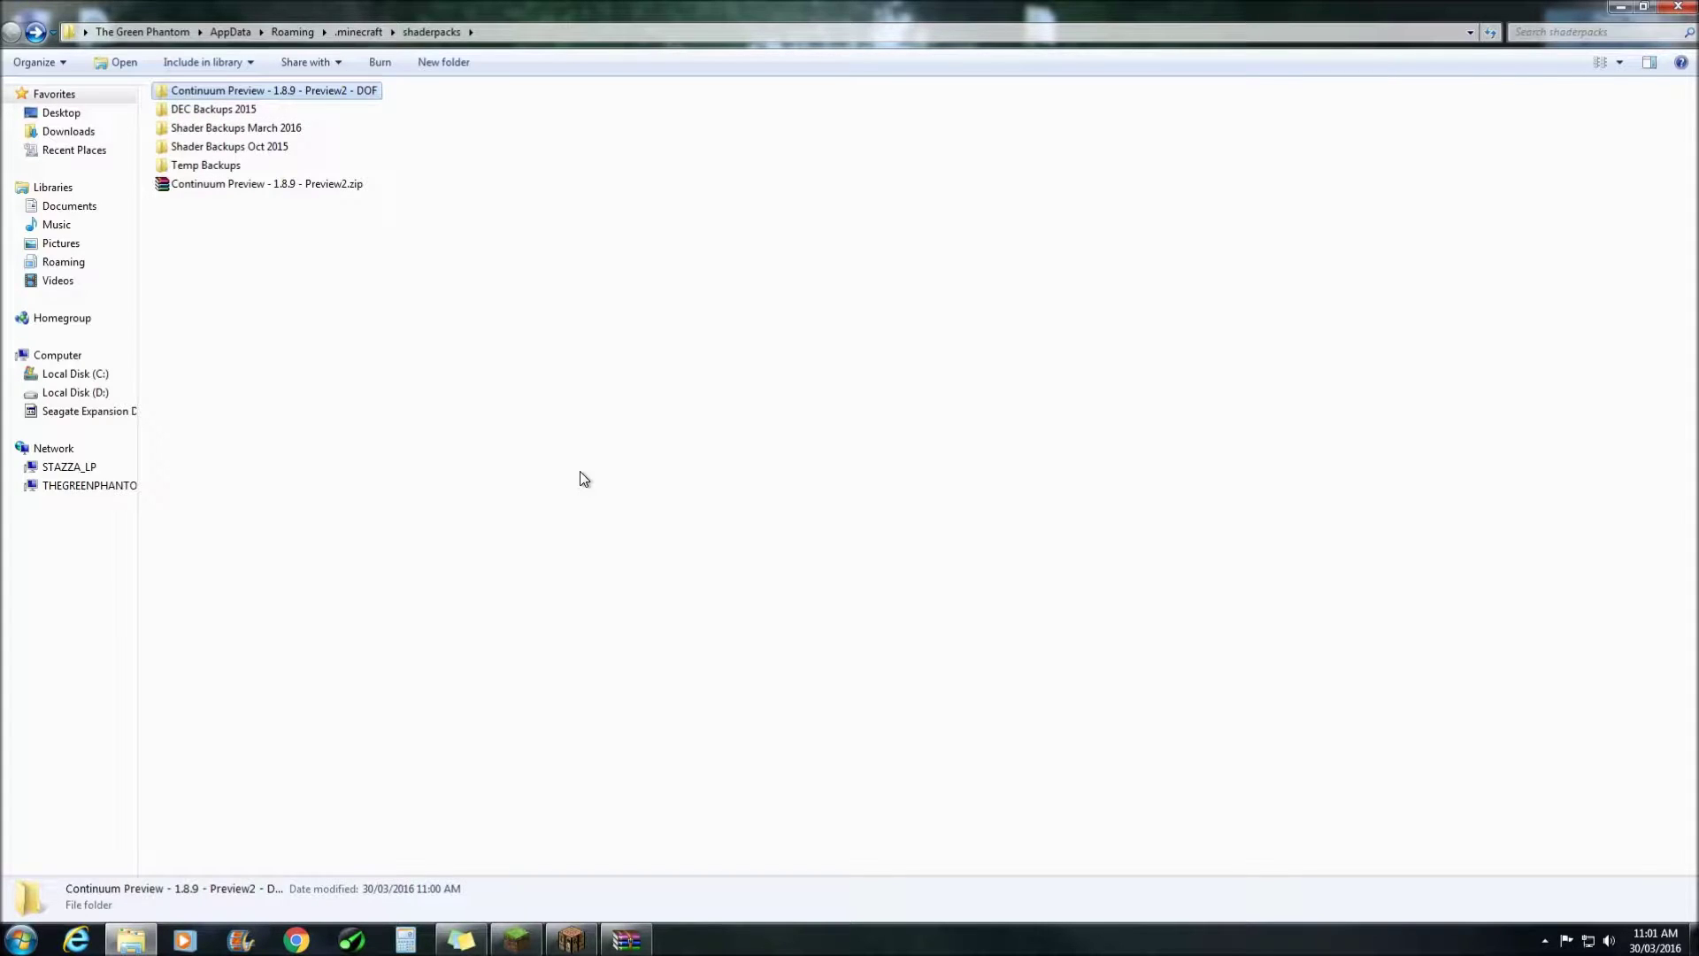
Extract the shaders folder from the open archive into the new DOF folder
click(579, 478)
click(626, 940)
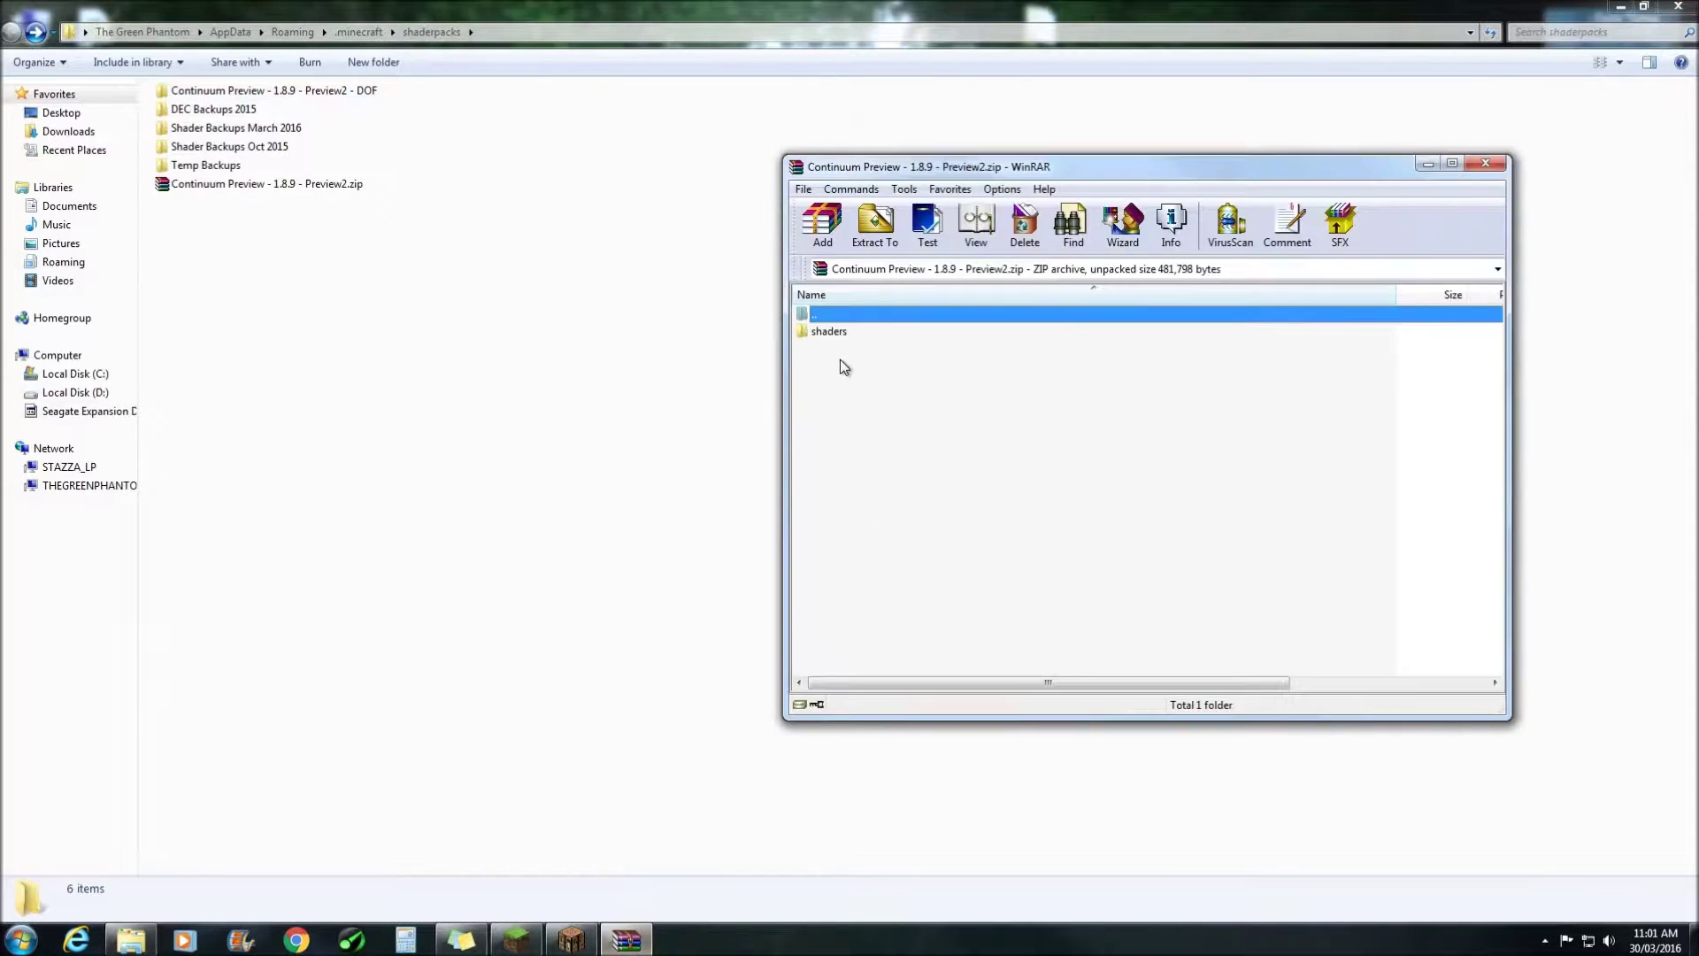
drag(821, 332, 255, 92)
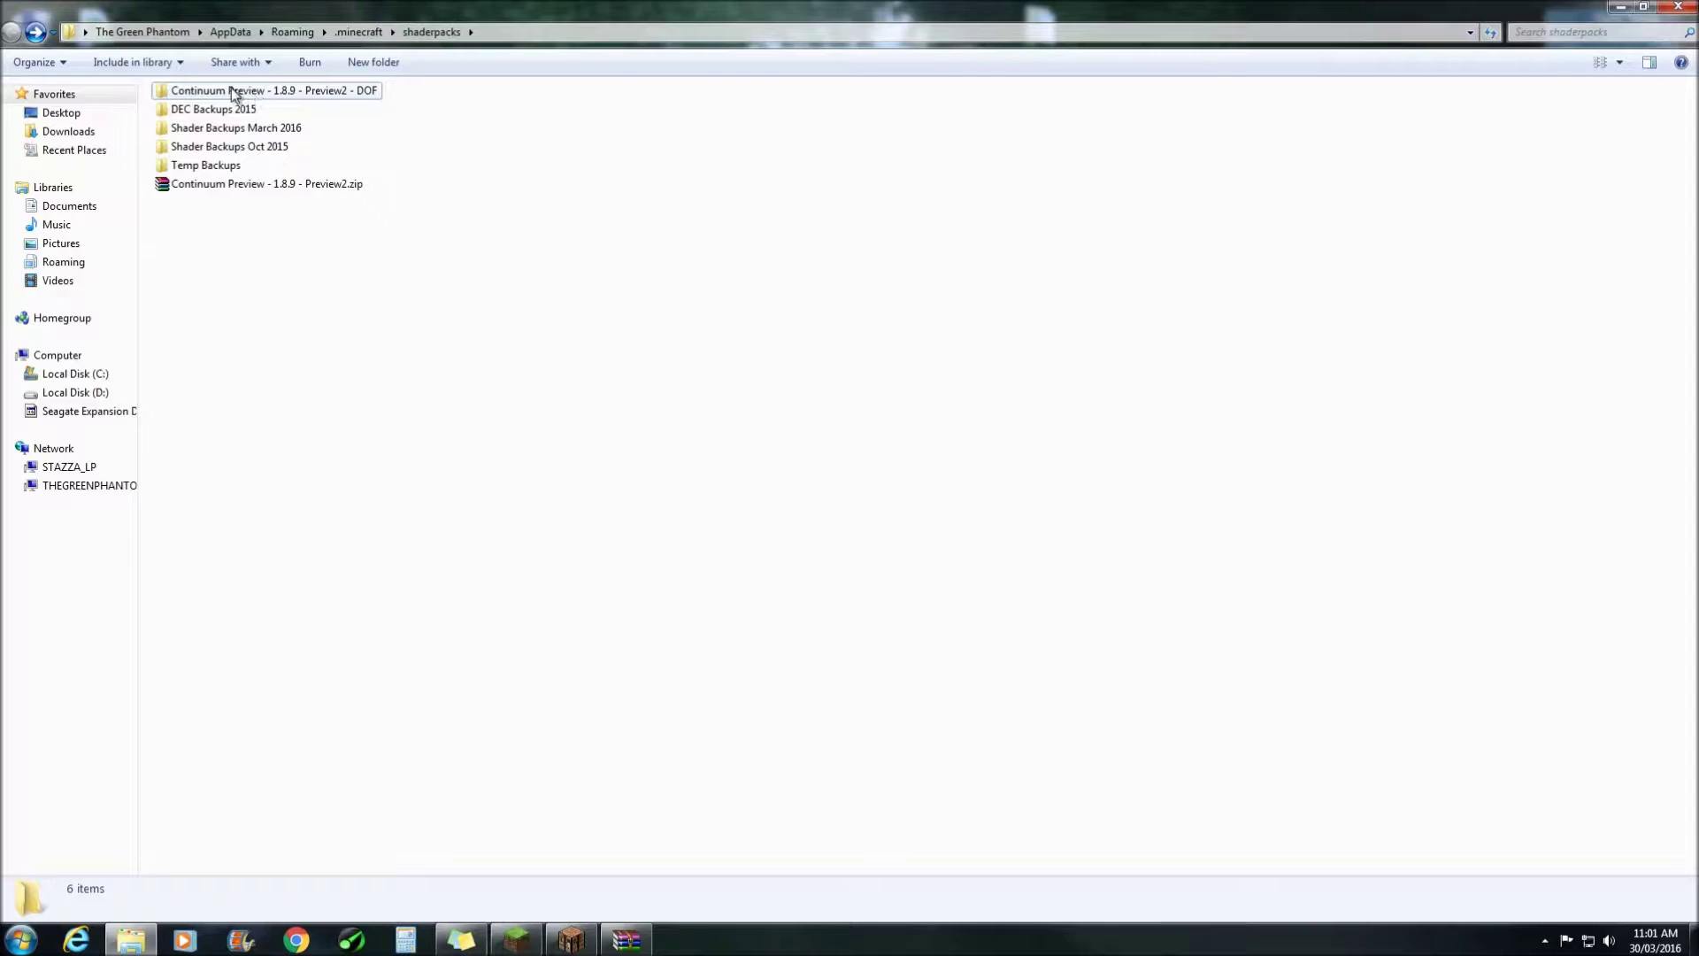
Open final.fsh from the DOF folder's shaders subfolder for editing in Notepad++
double_click(228, 92)
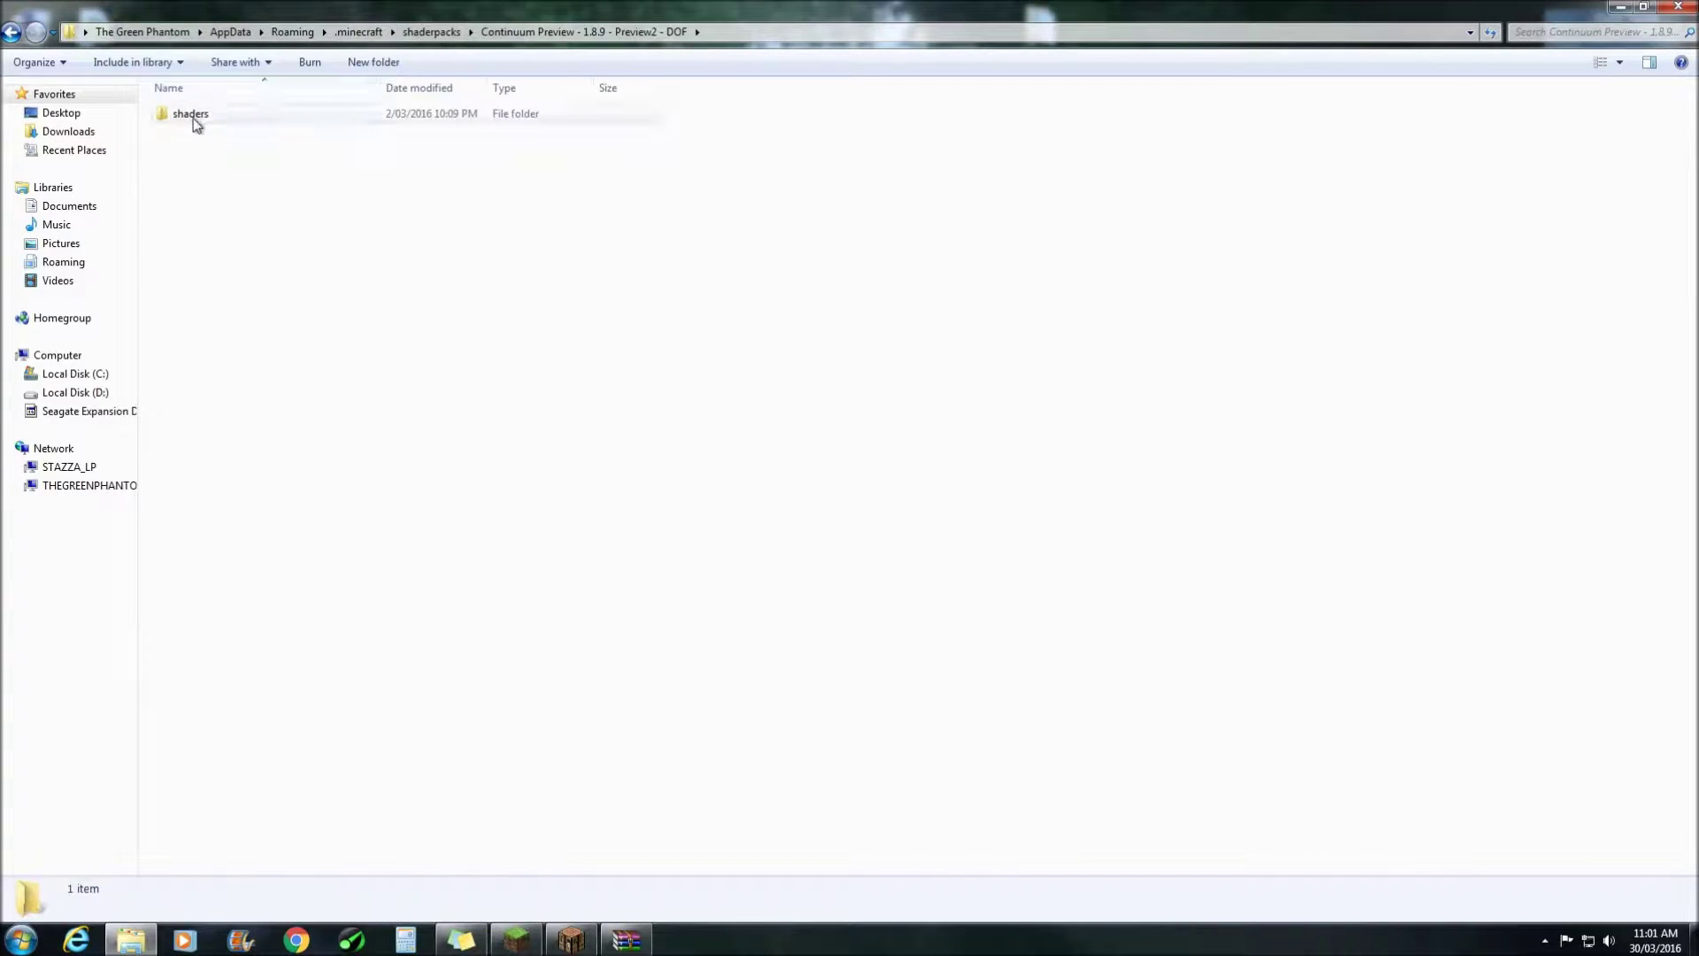
double_click(192, 119)
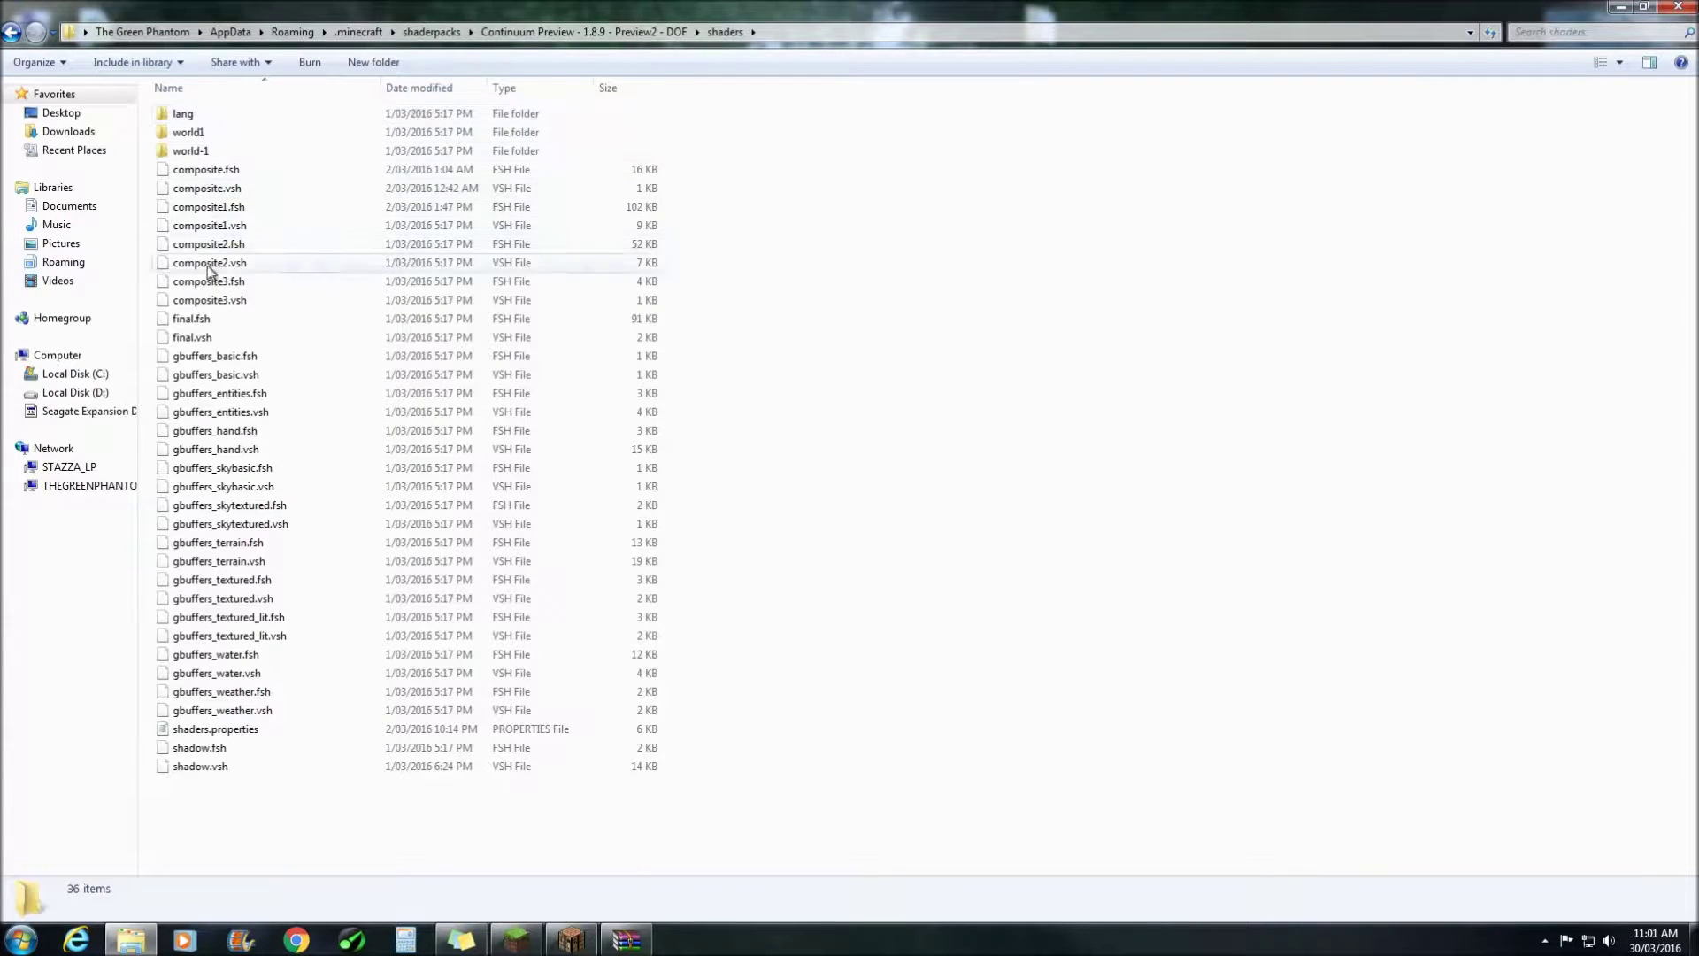
right_click(202, 321)
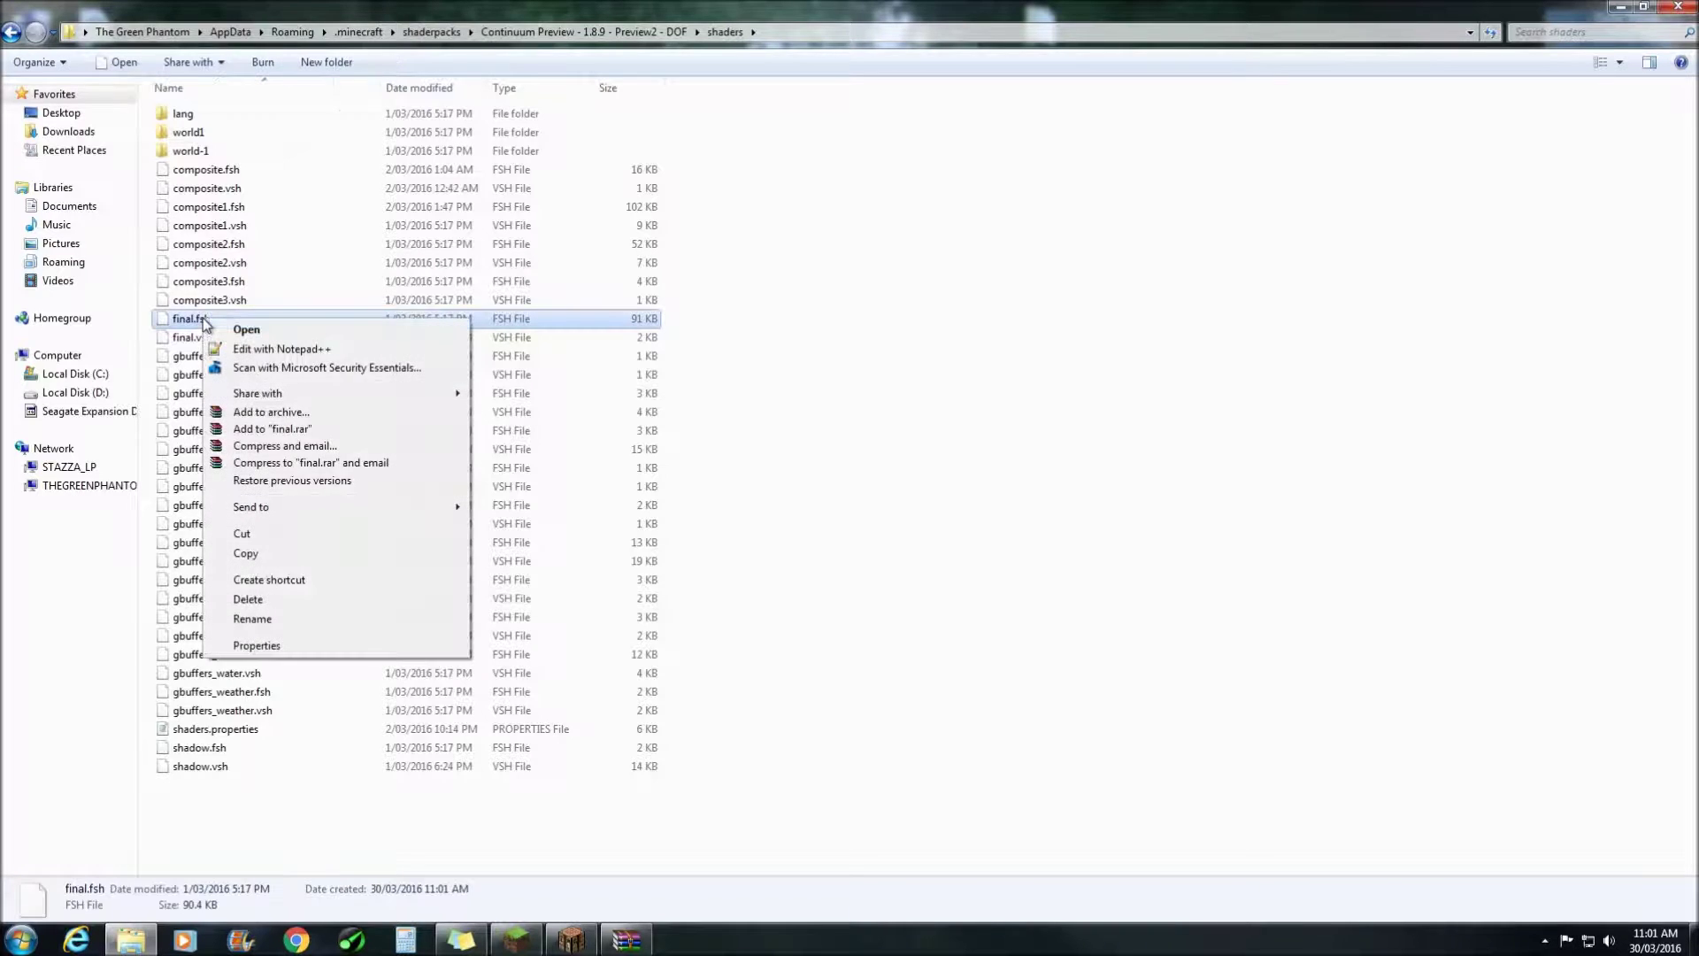
click(268, 349)
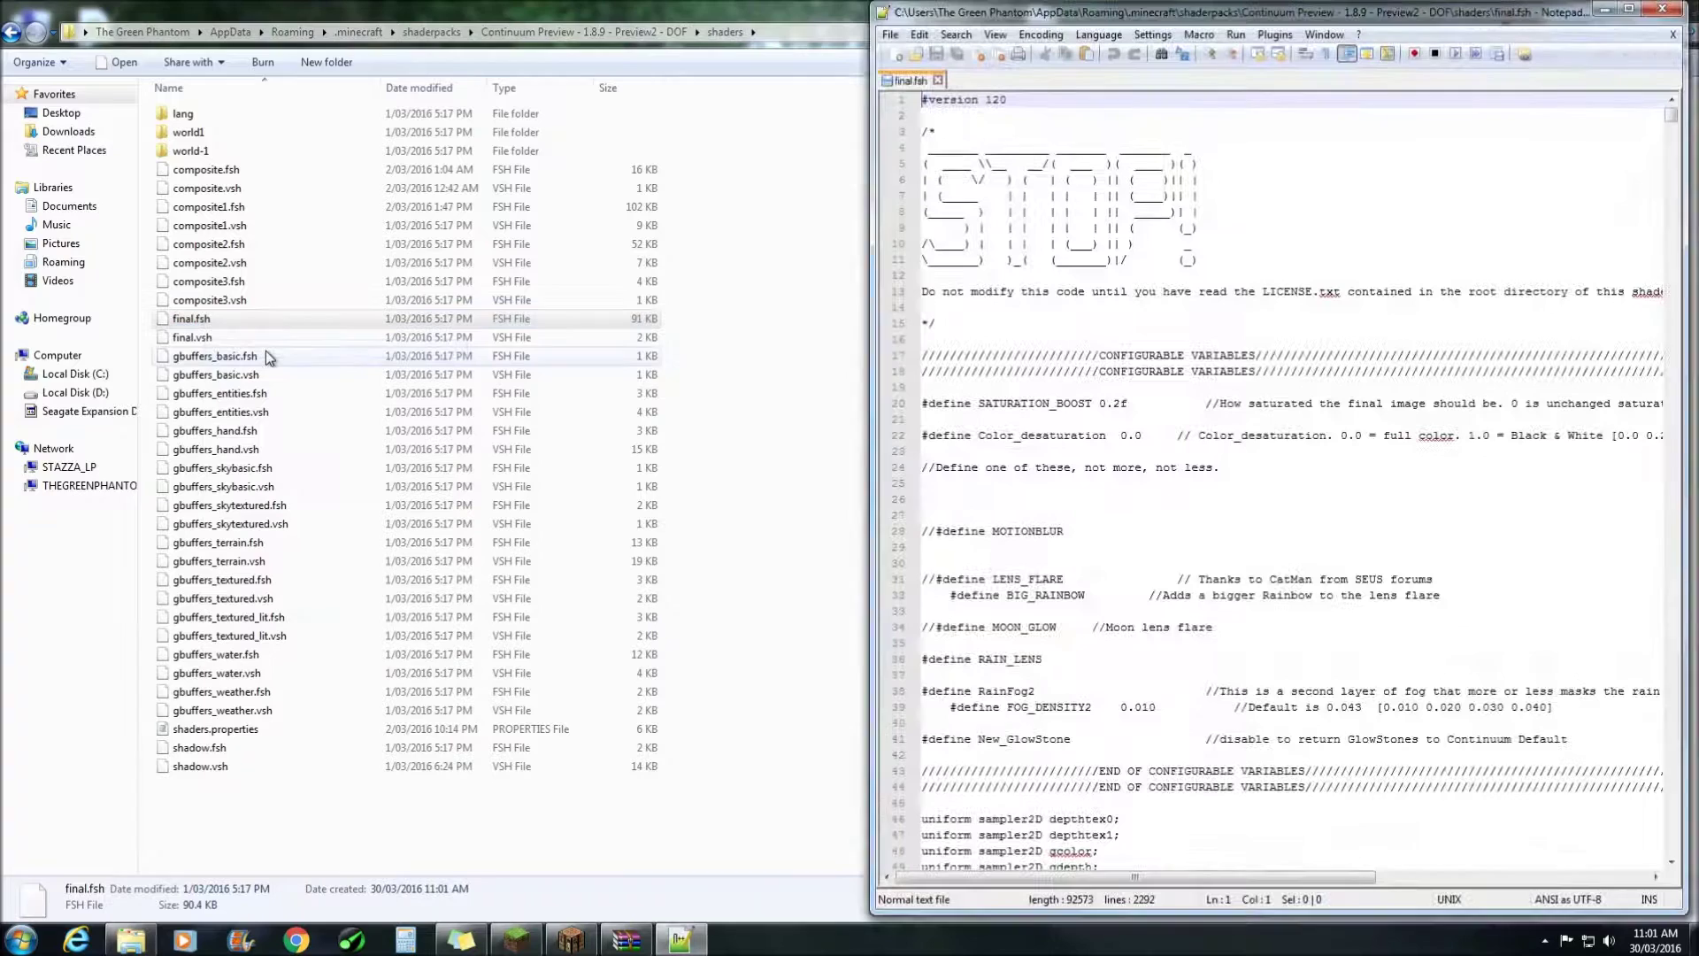
Uncomment the "uniform float centerDepthSmooth;" line in final.fsh by removing its leading slashes
click(1045, 484)
scroll(1045, 484, down, 13)
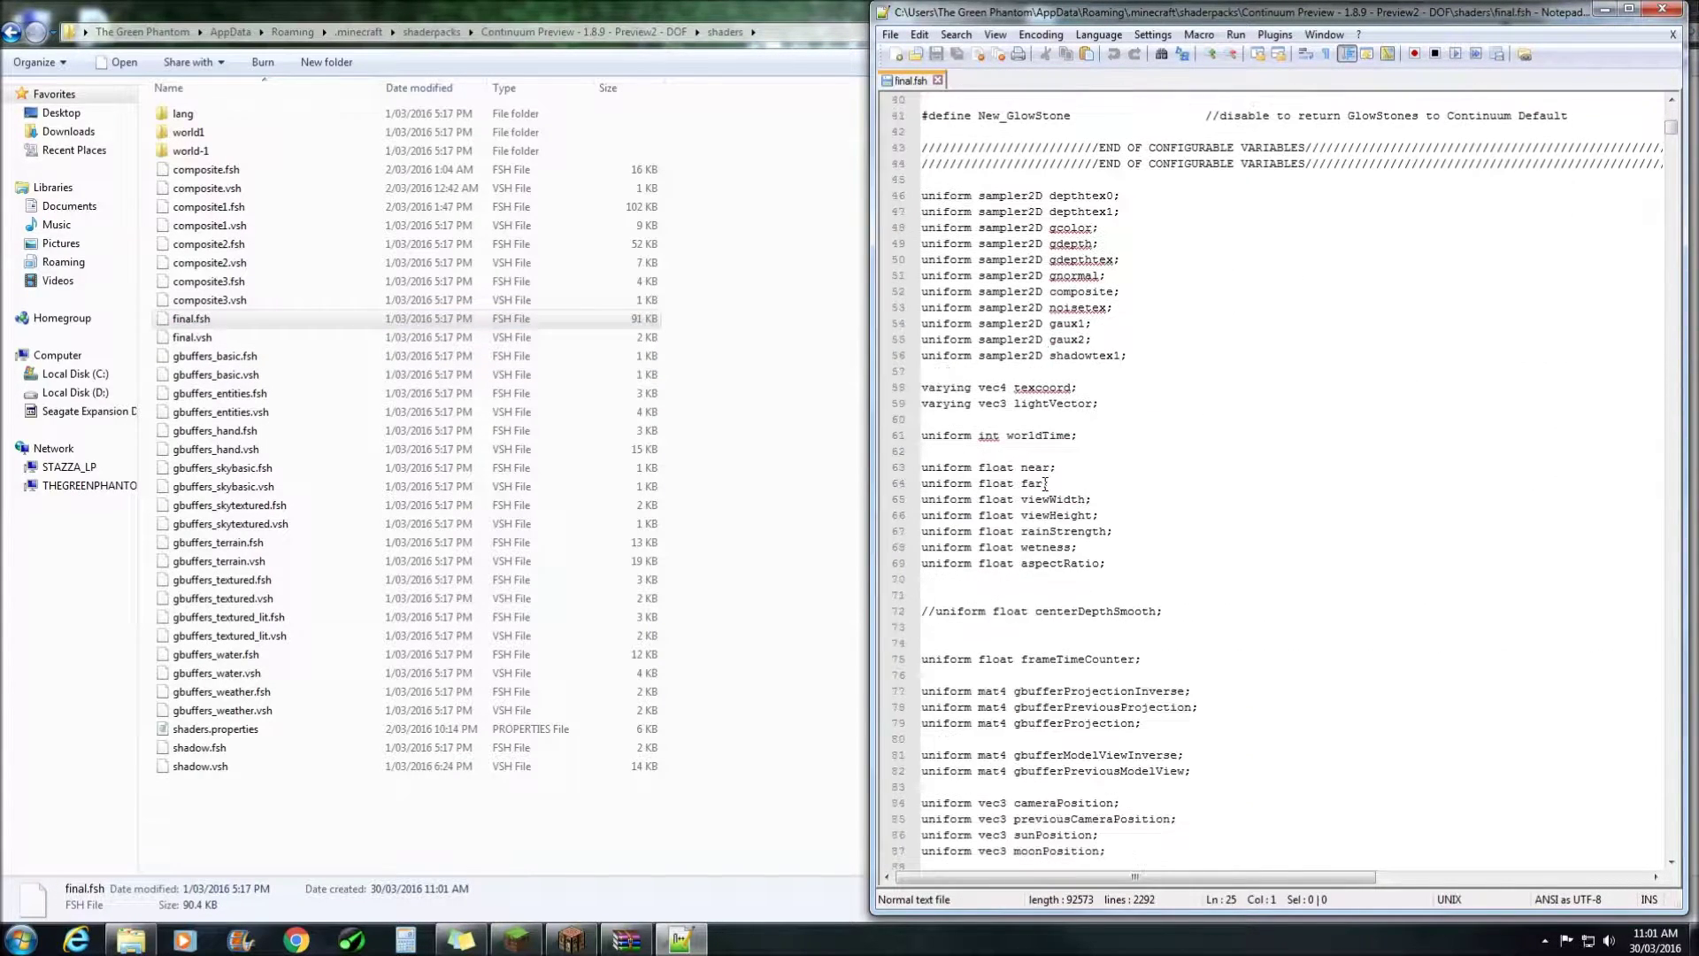
click(935, 610)
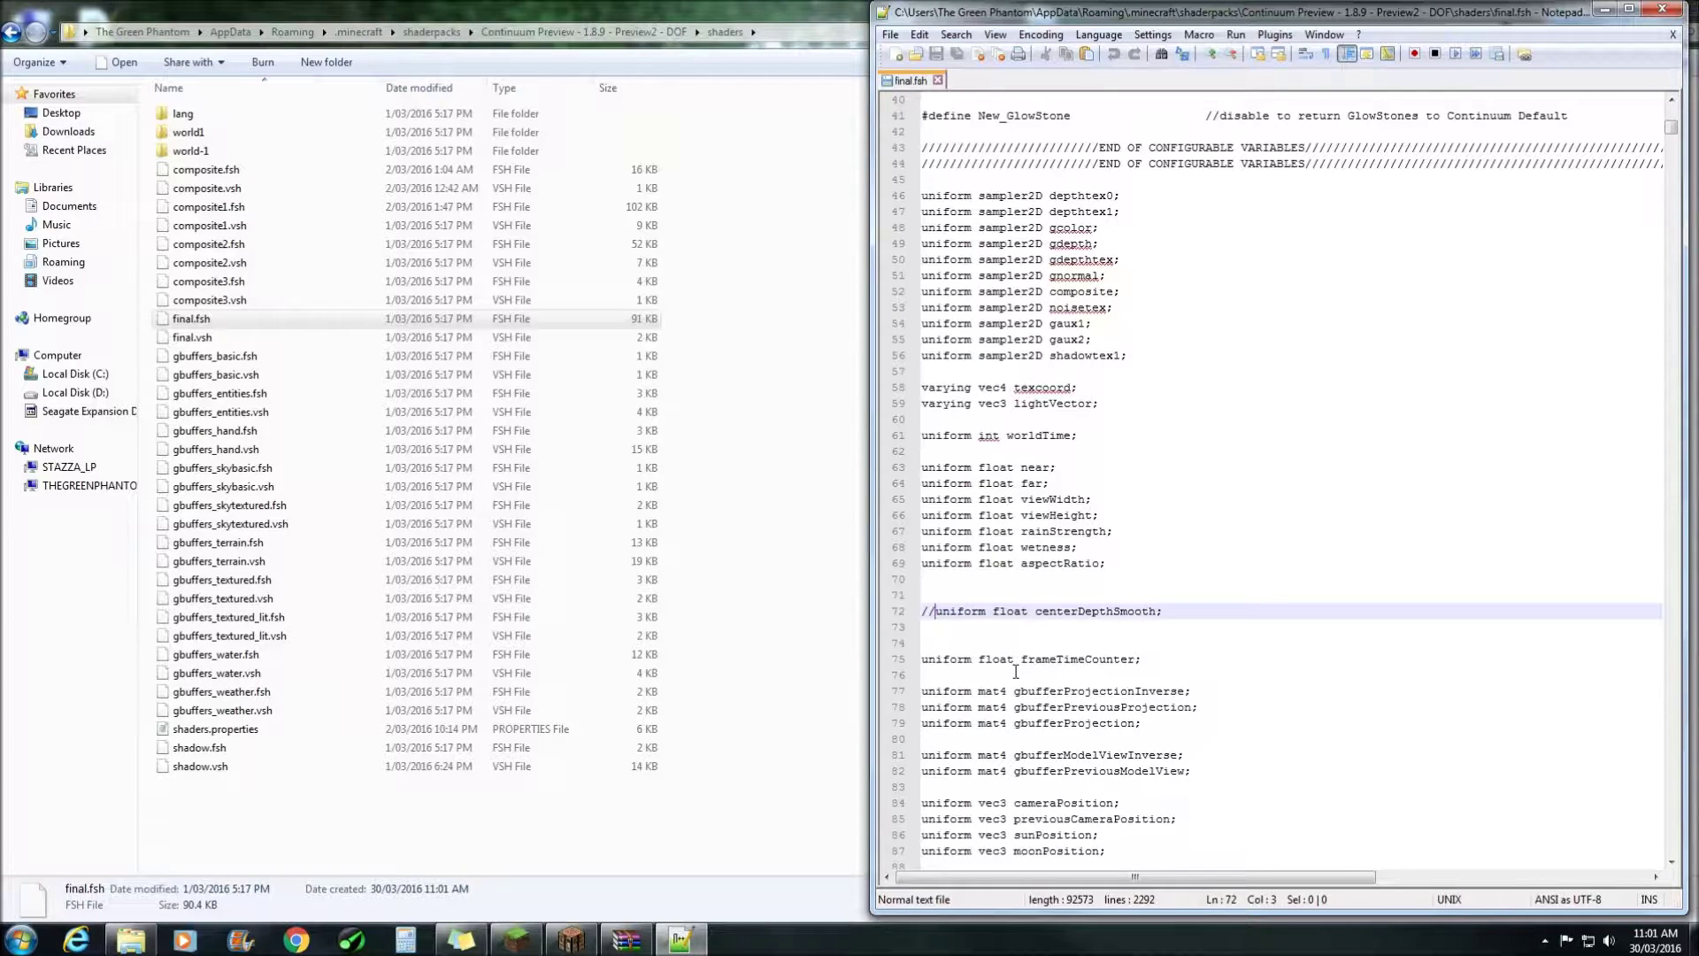
key(BackSpace)
key(BackSpace)
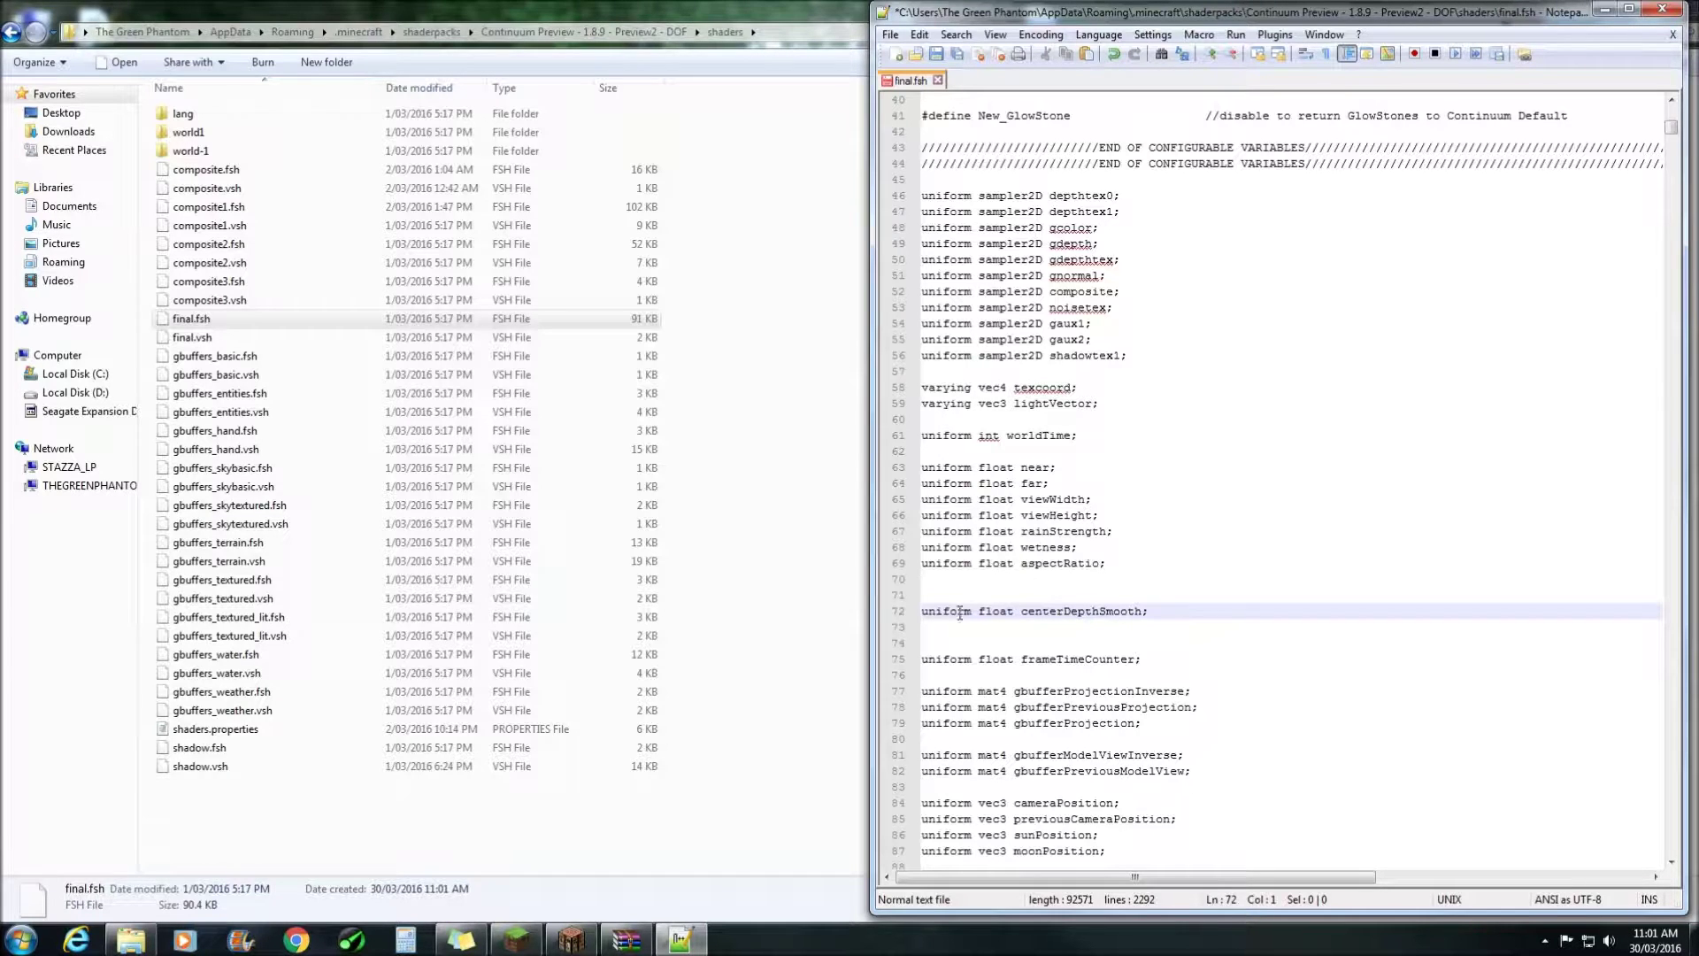
click(1090, 613)
click(1114, 613)
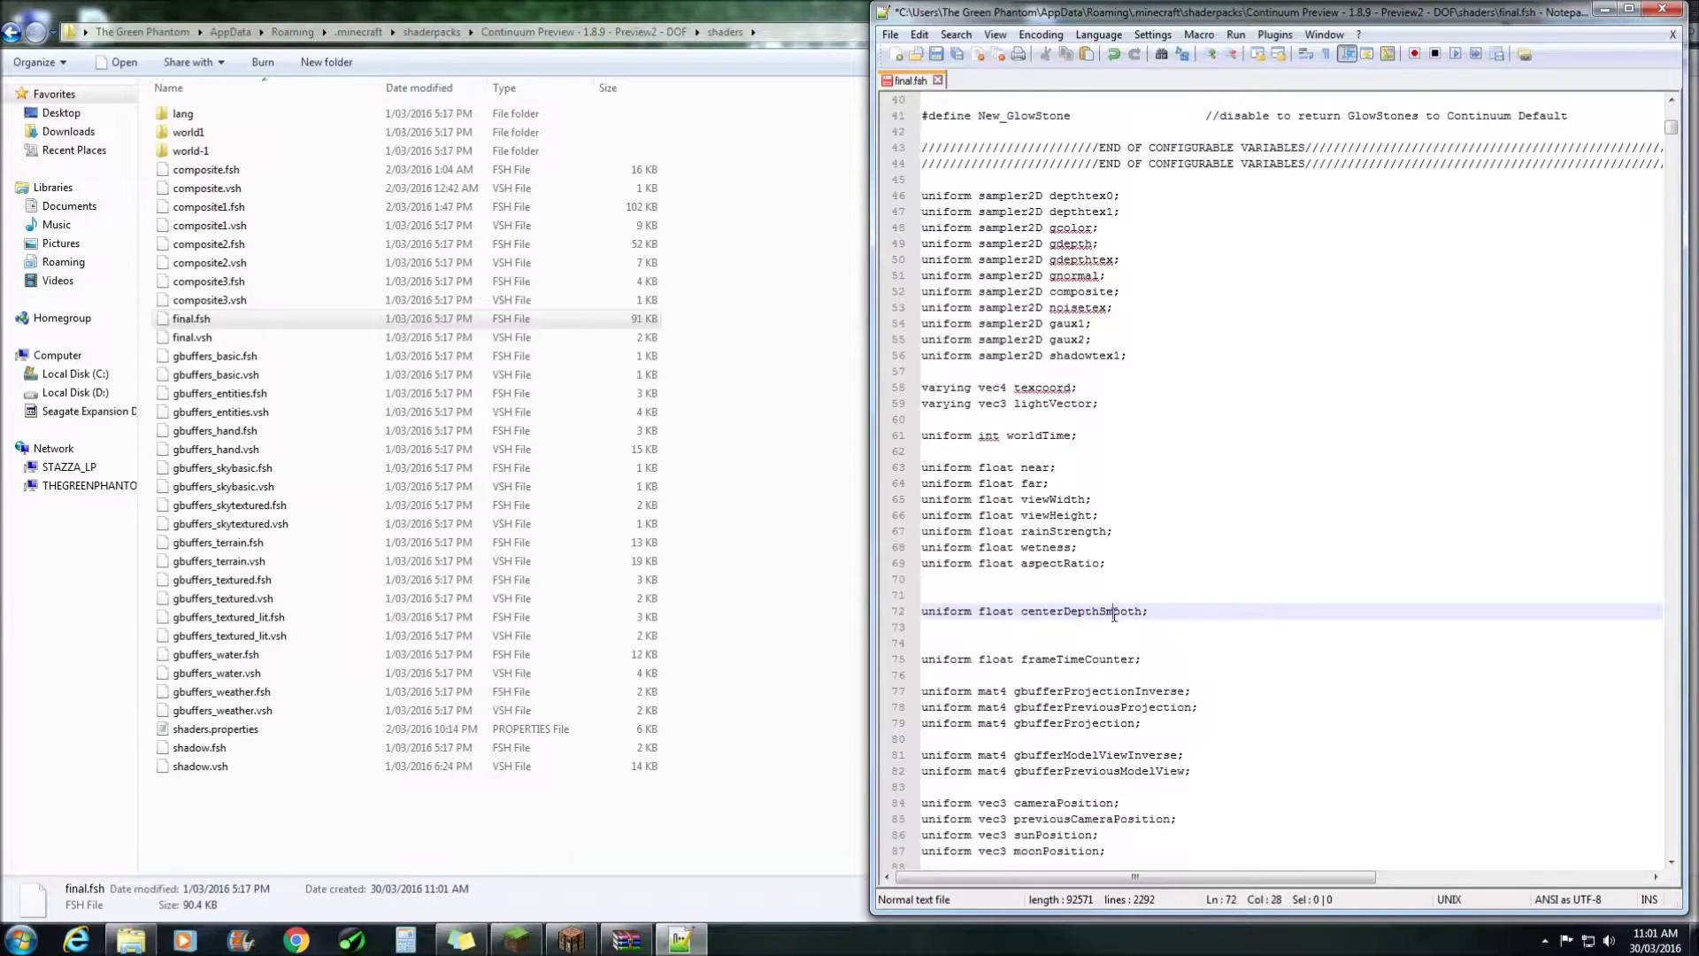
click(951, 612)
click(1148, 613)
Uncomment the whole DepthOfField function by deleting the /* before it and the */ after it
scroll(1141, 672, down, 10)
scroll(1132, 616, down, 20)
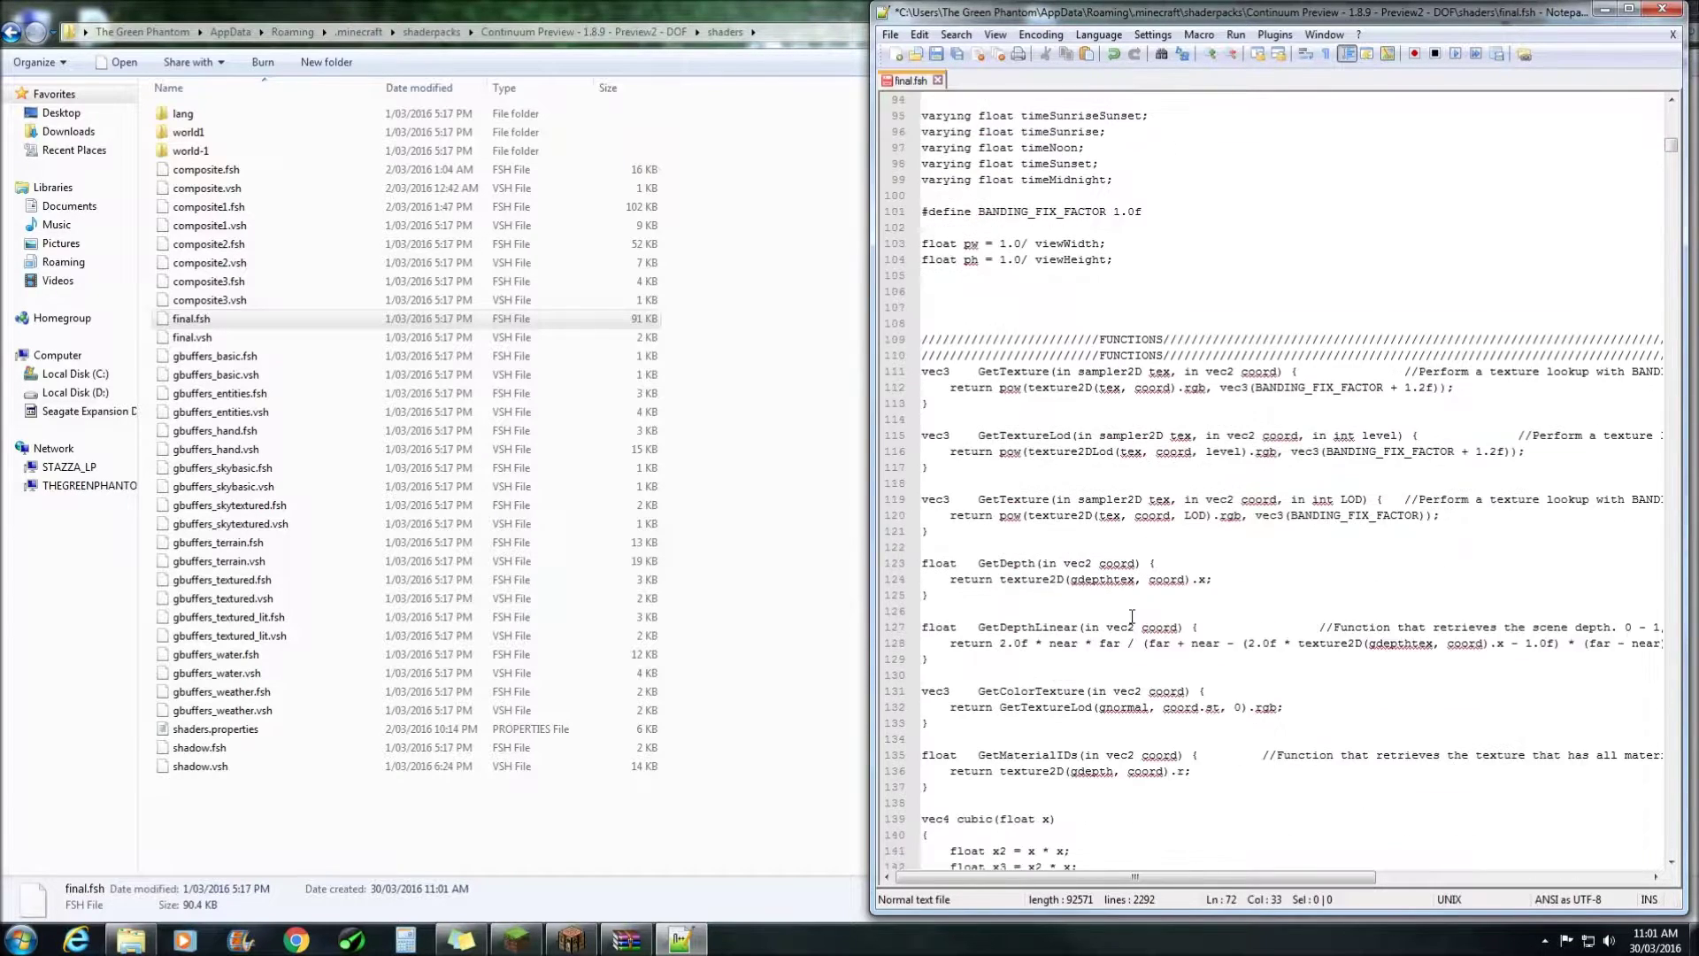
scroll(1124, 611, down, 10)
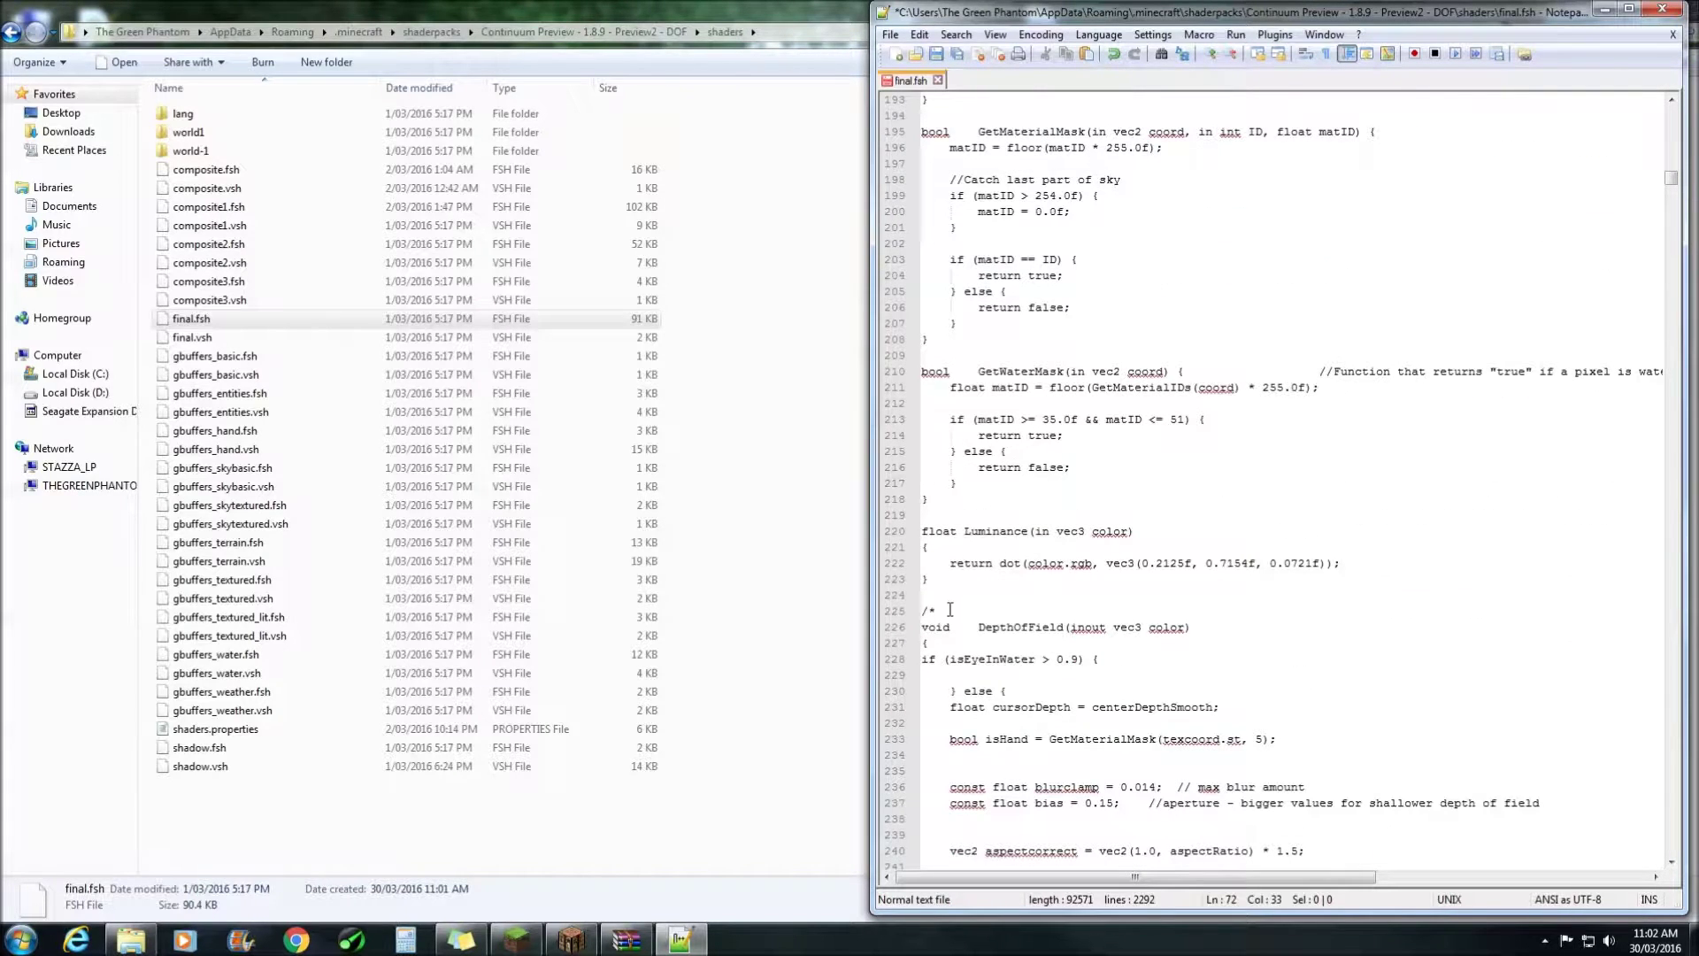
click(948, 610)
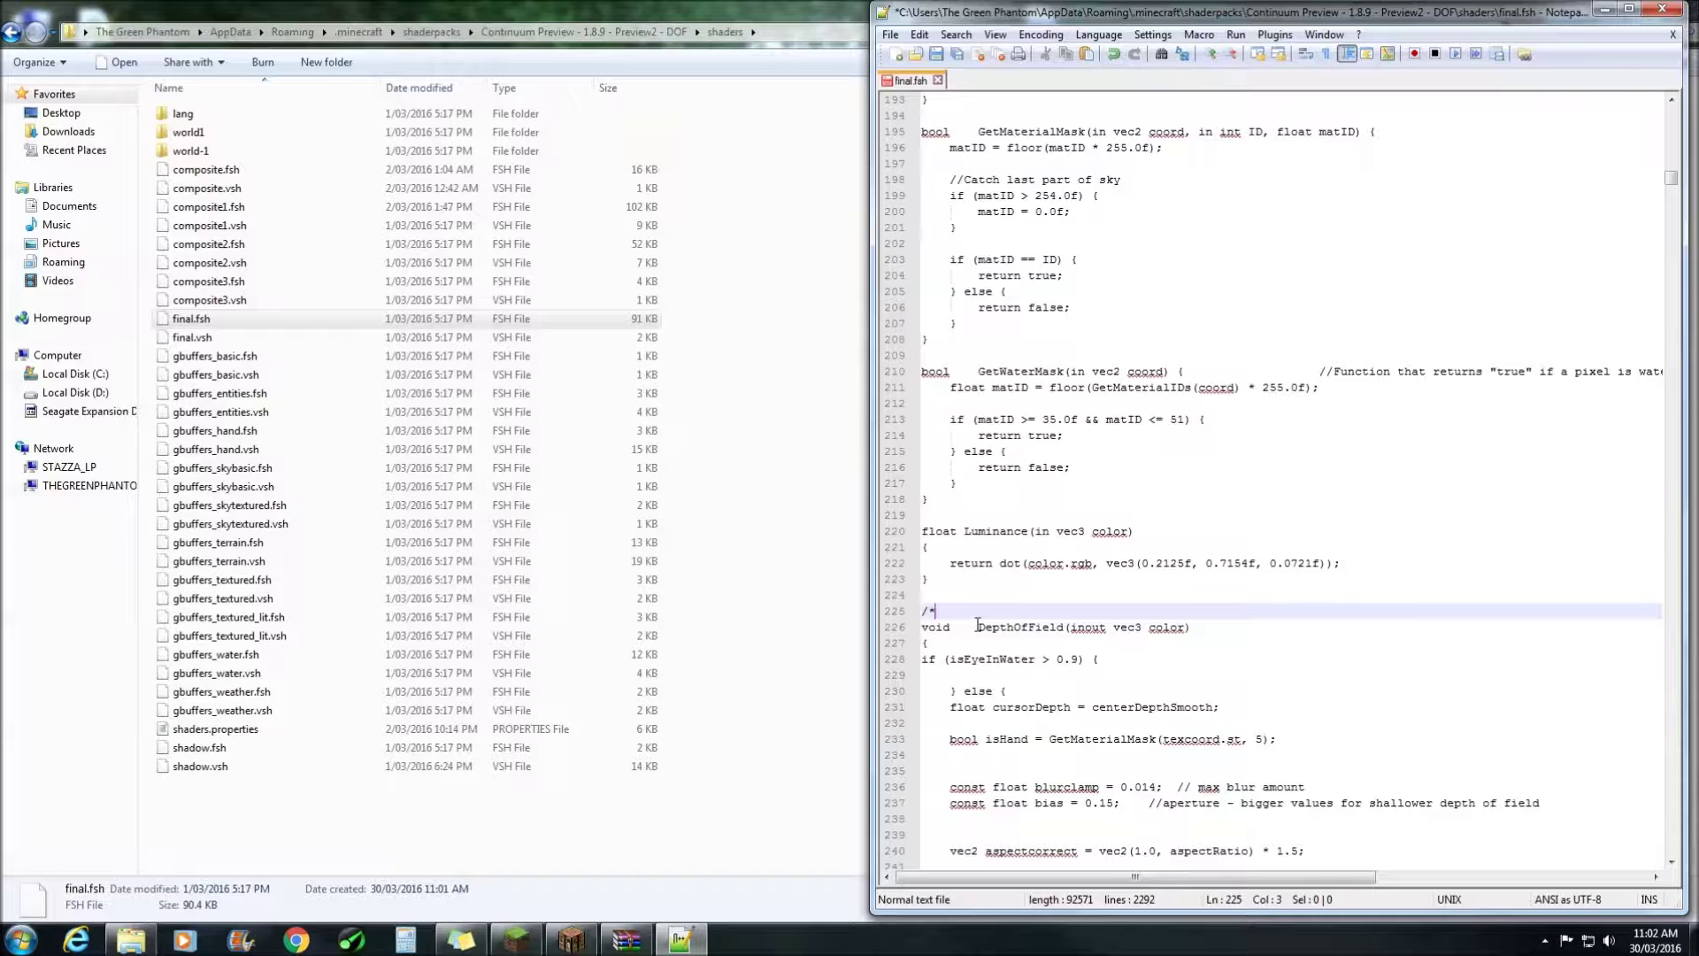
key(BackSpace)
key(BackSpace)
scroll(977, 625, down, 20)
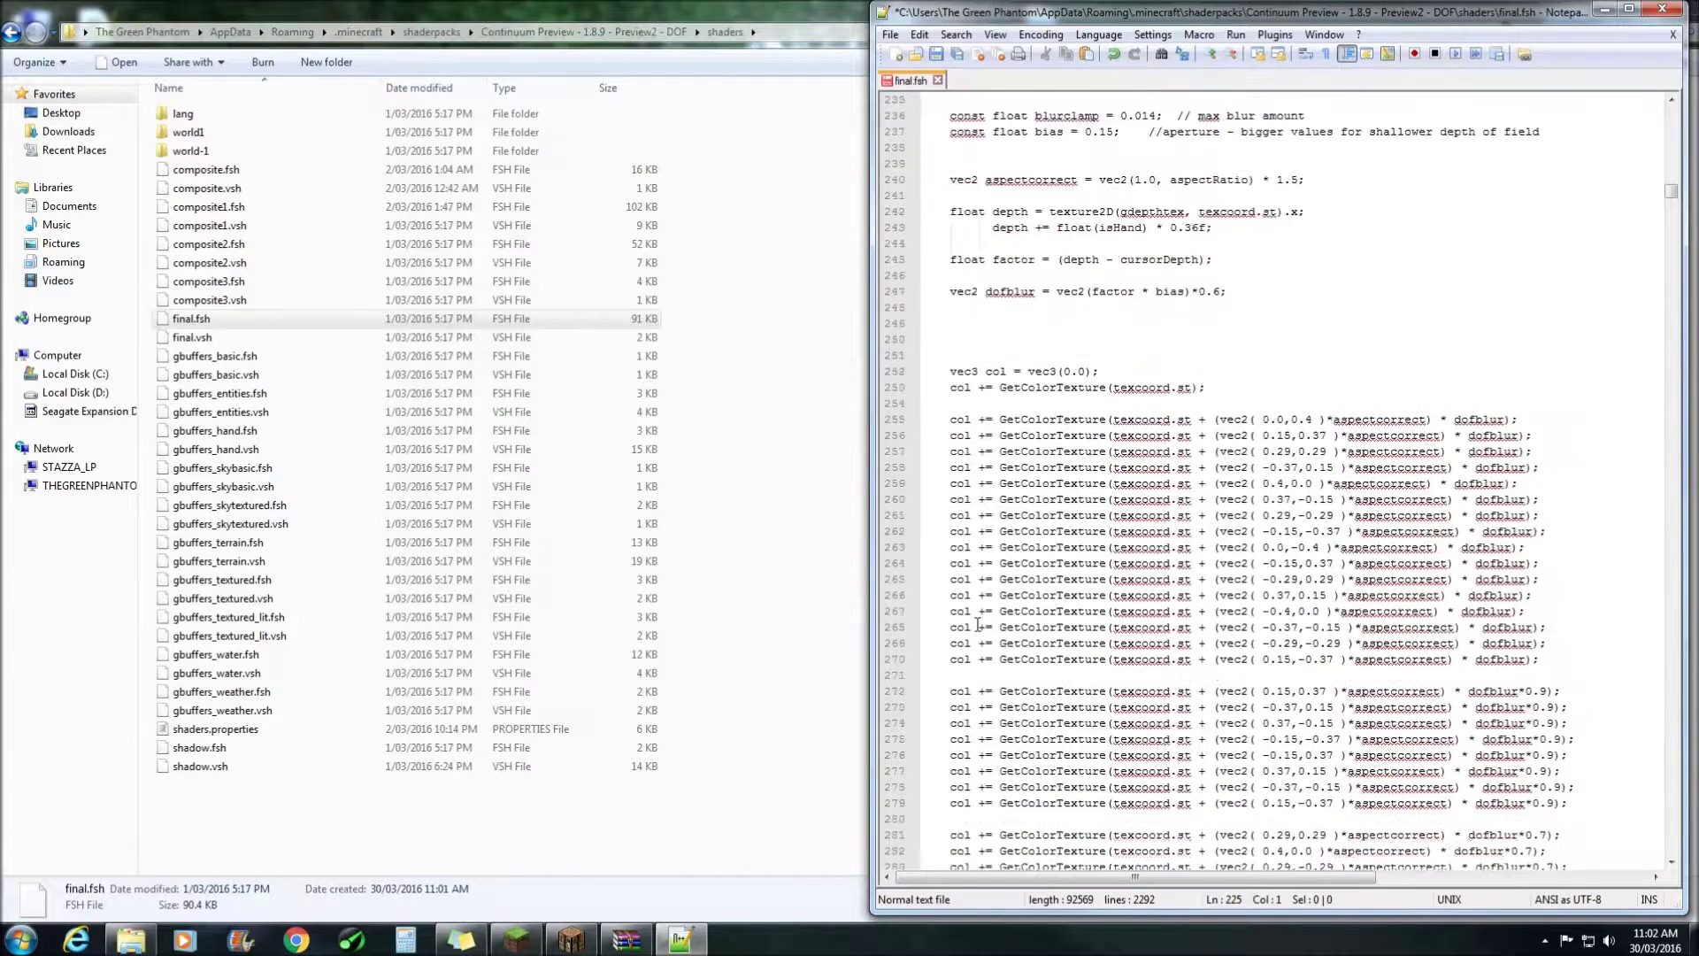
scroll(977, 625, down, 3)
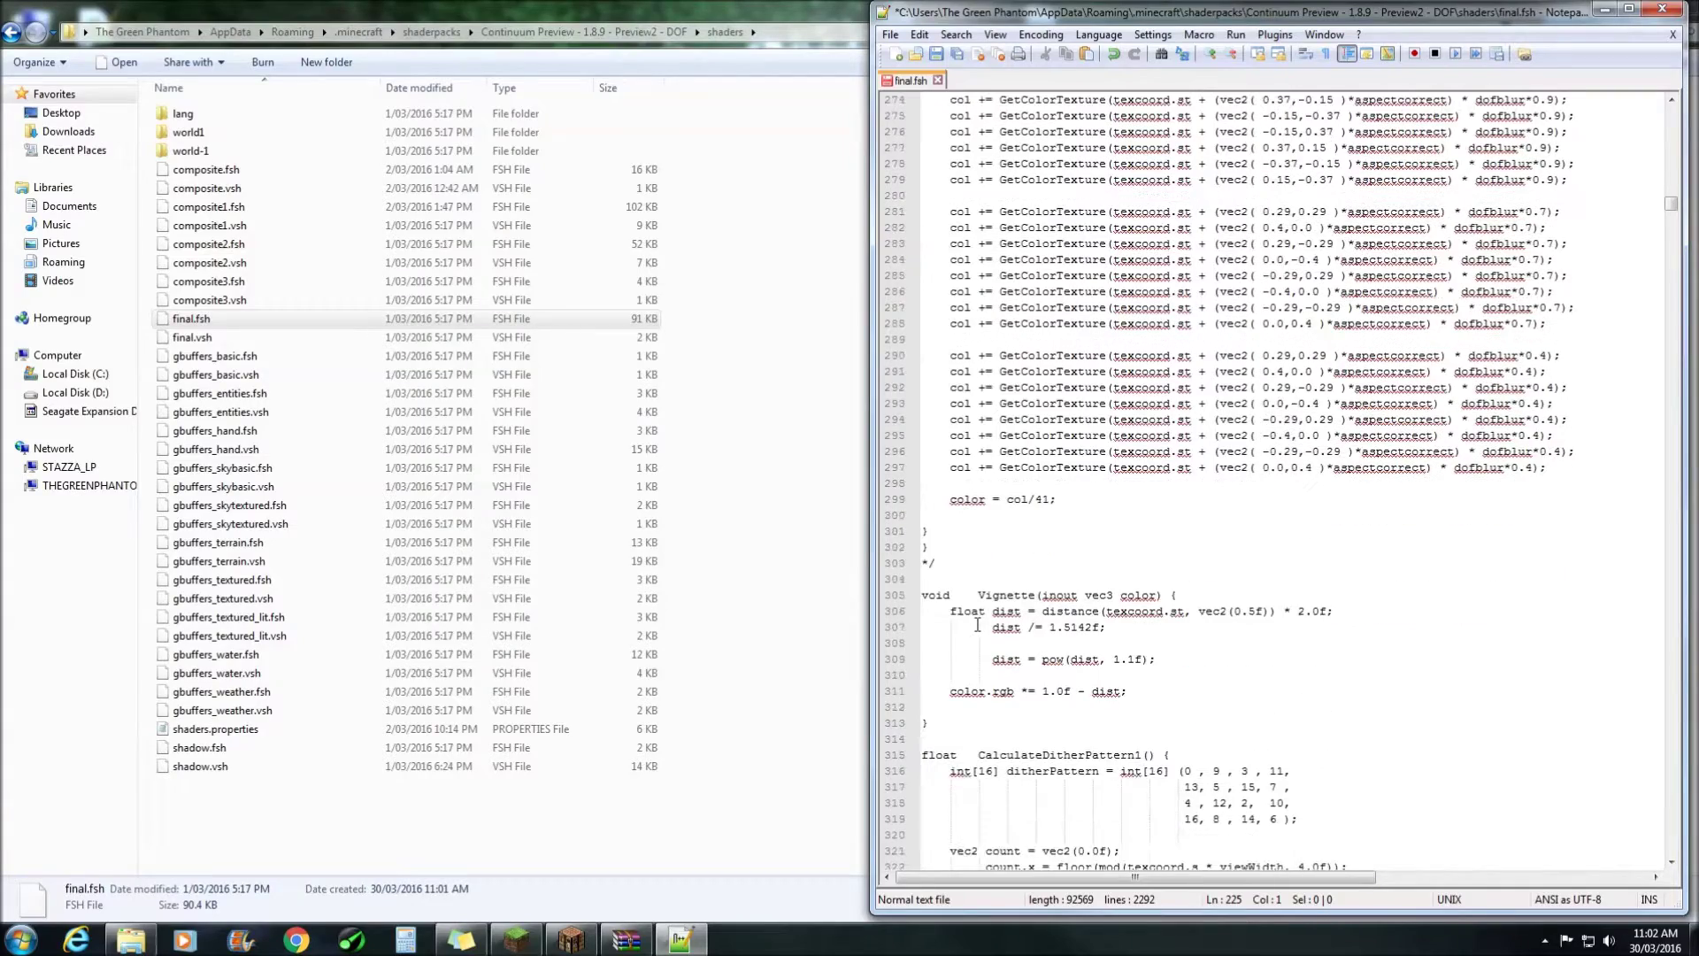
click(944, 564)
key(BackSpace)
key(BackSpace)
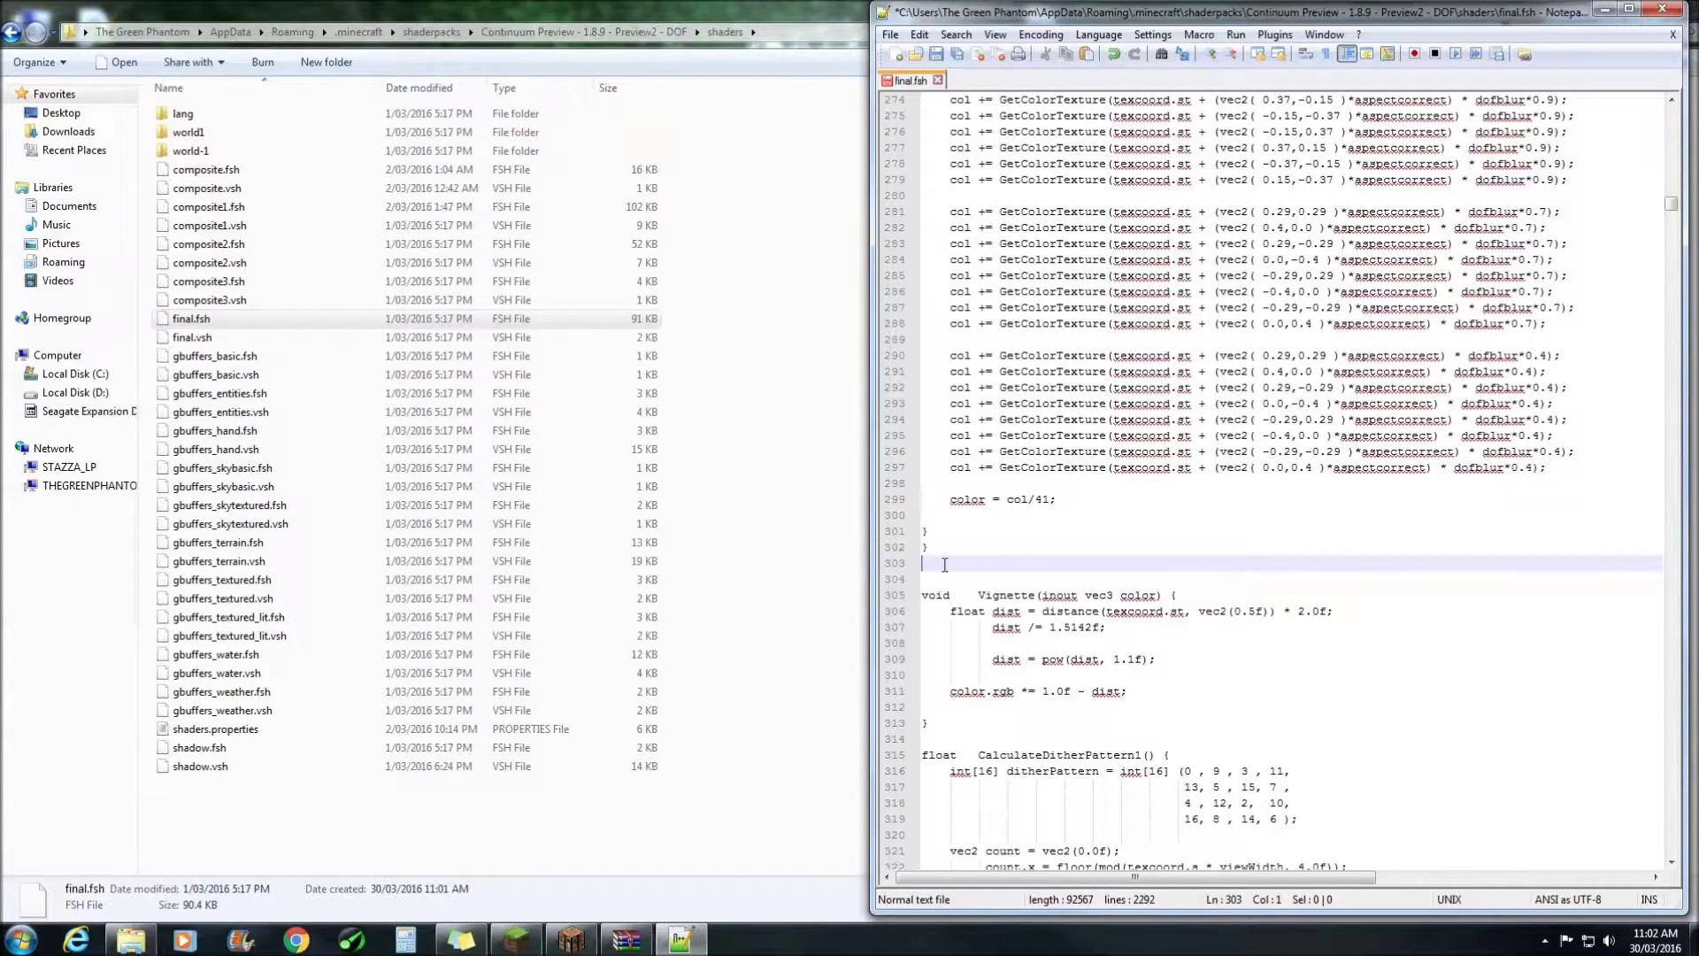
Try removing the #ifdef DOF and #endif lines around the DepthOfField(color) call near the file's end, and undo the deletions
drag(1671, 205, 1669, 843)
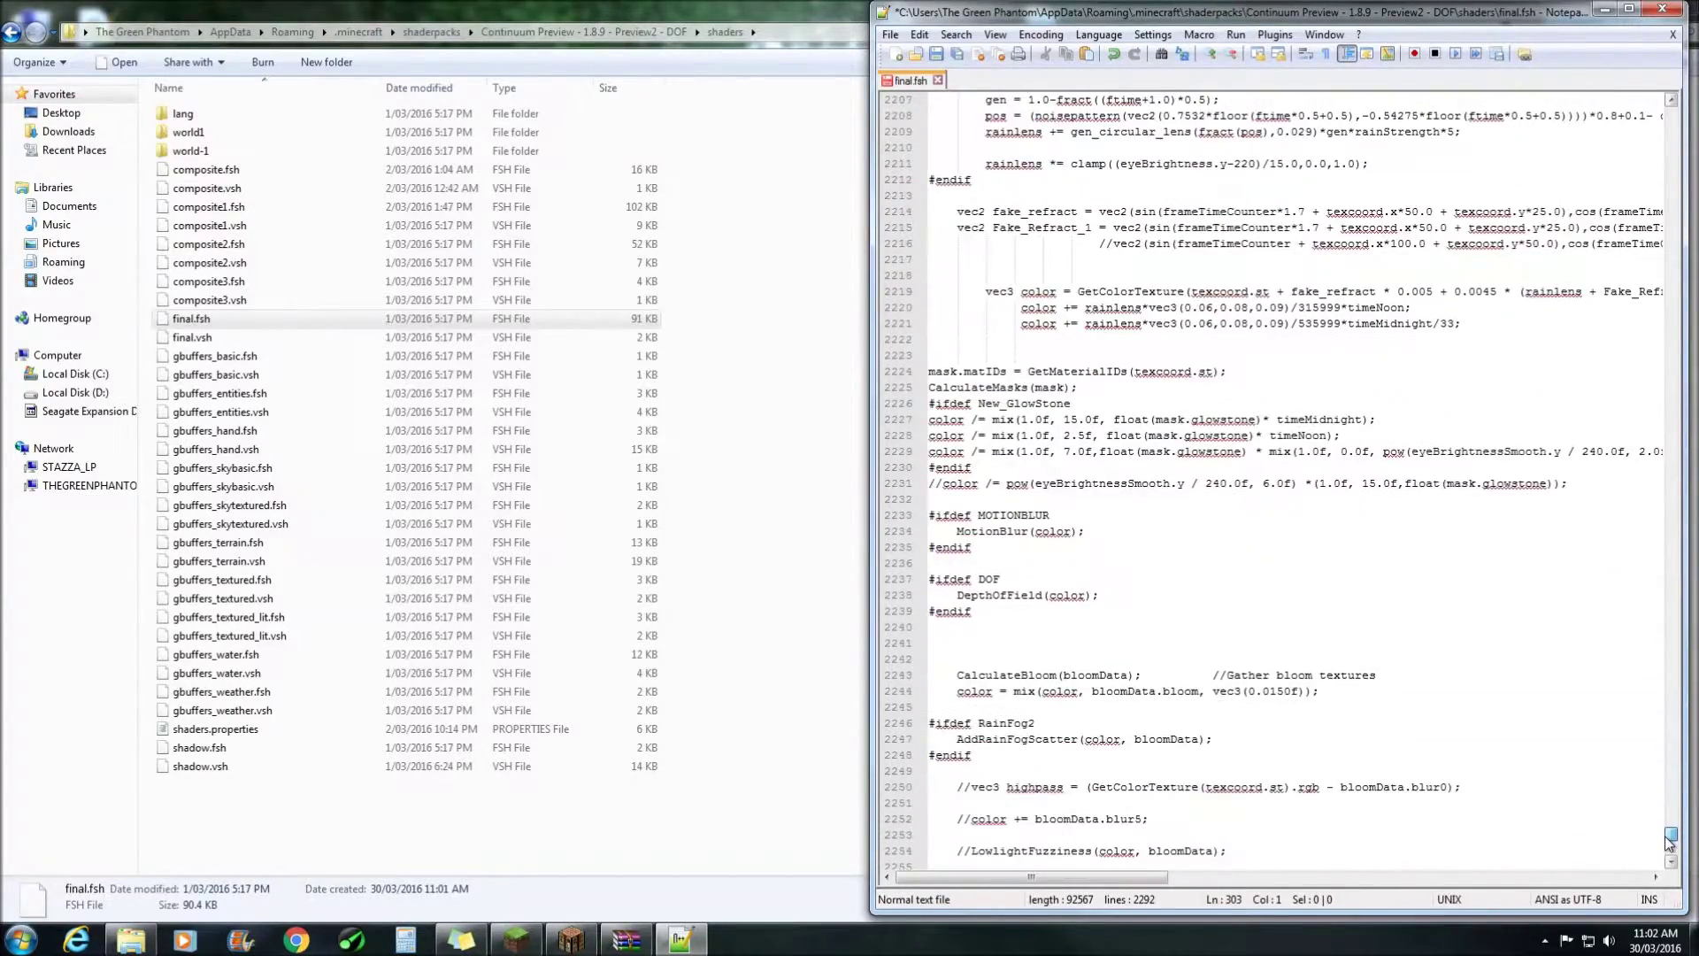
click(998, 580)
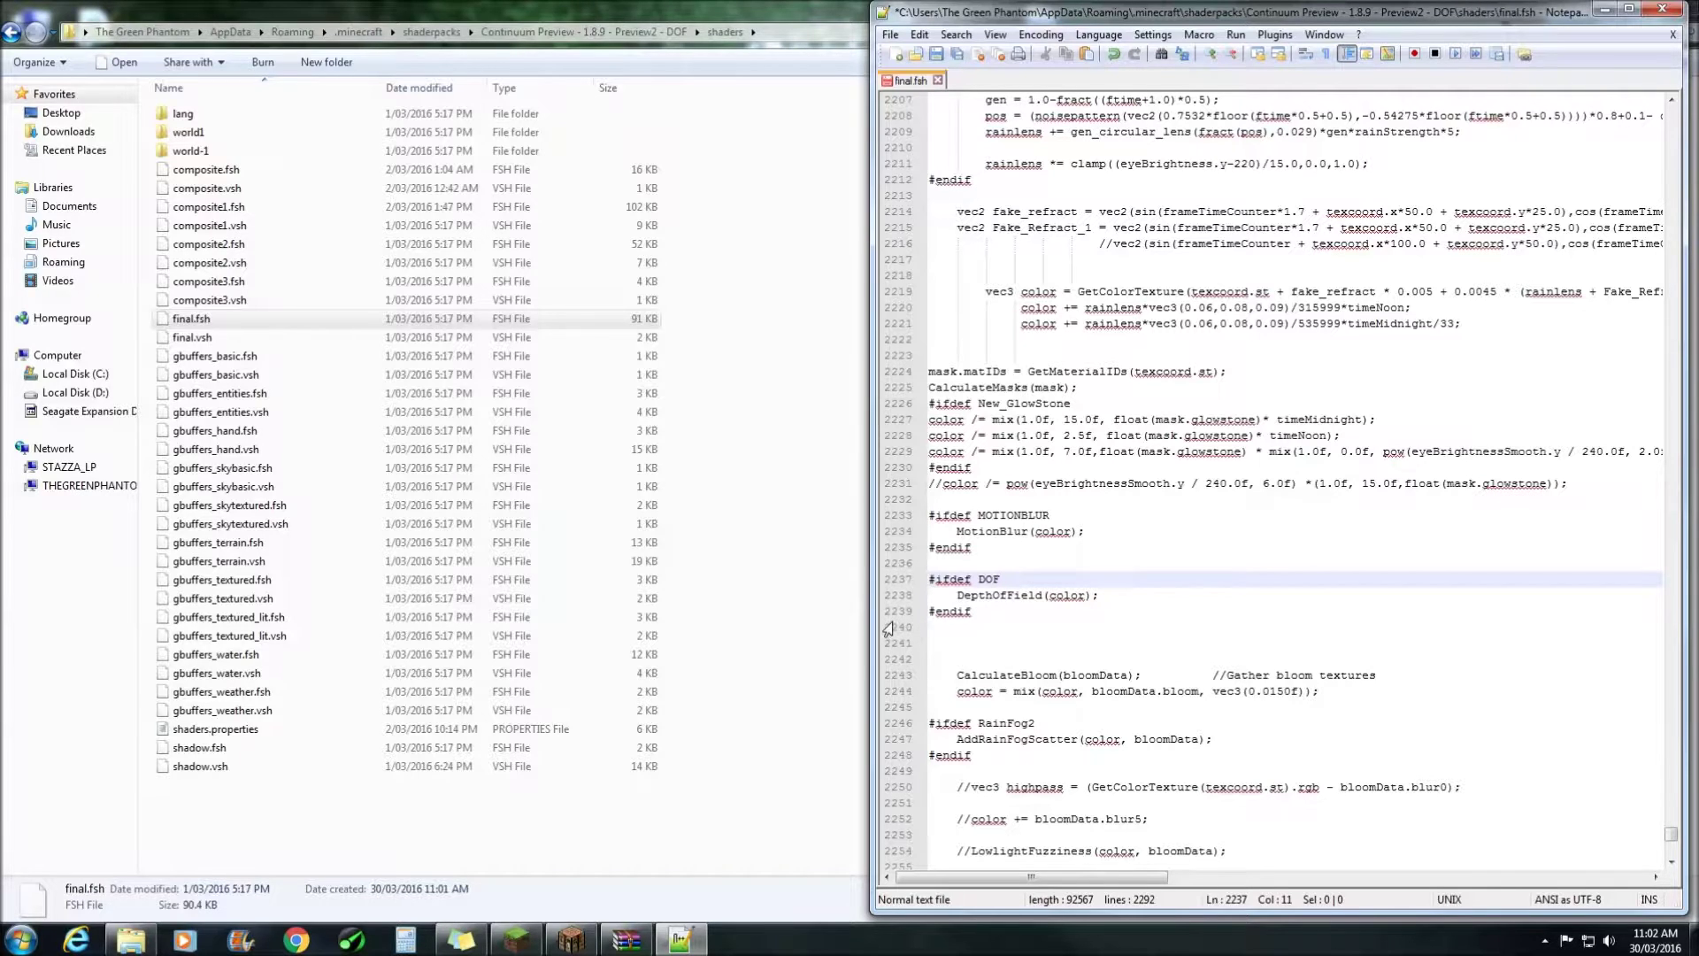
click(982, 610)
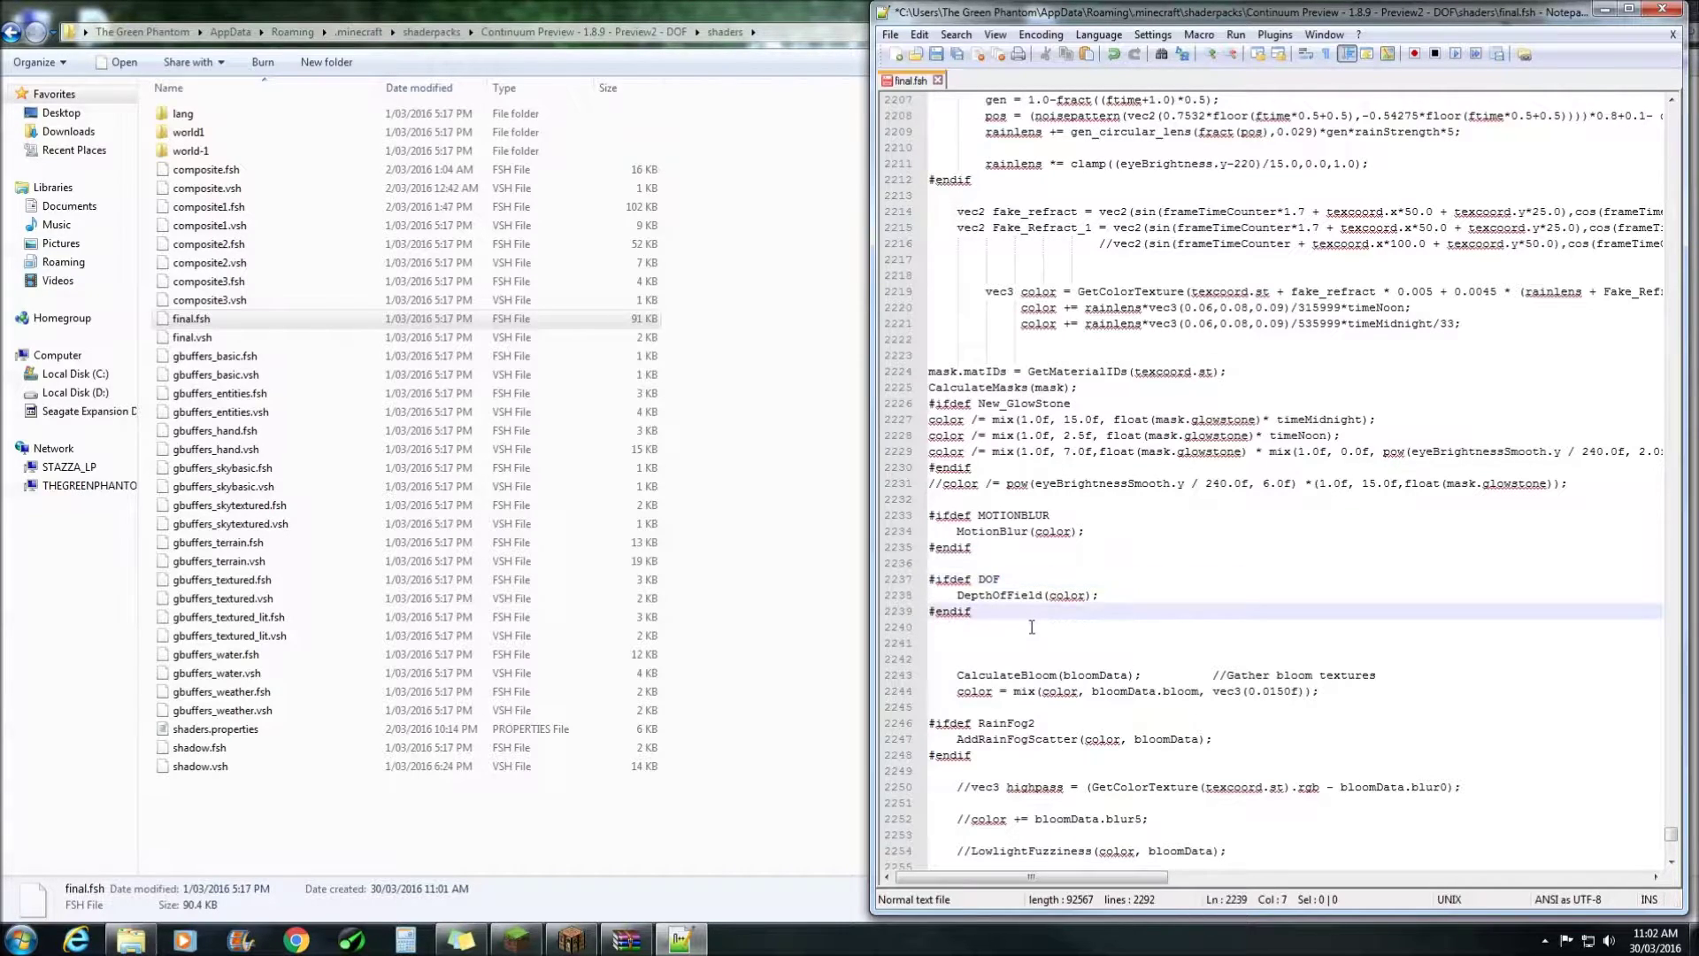
click(1010, 580)
key(shift+Home)
key(BackSpace)
drag(972, 611, 936, 611)
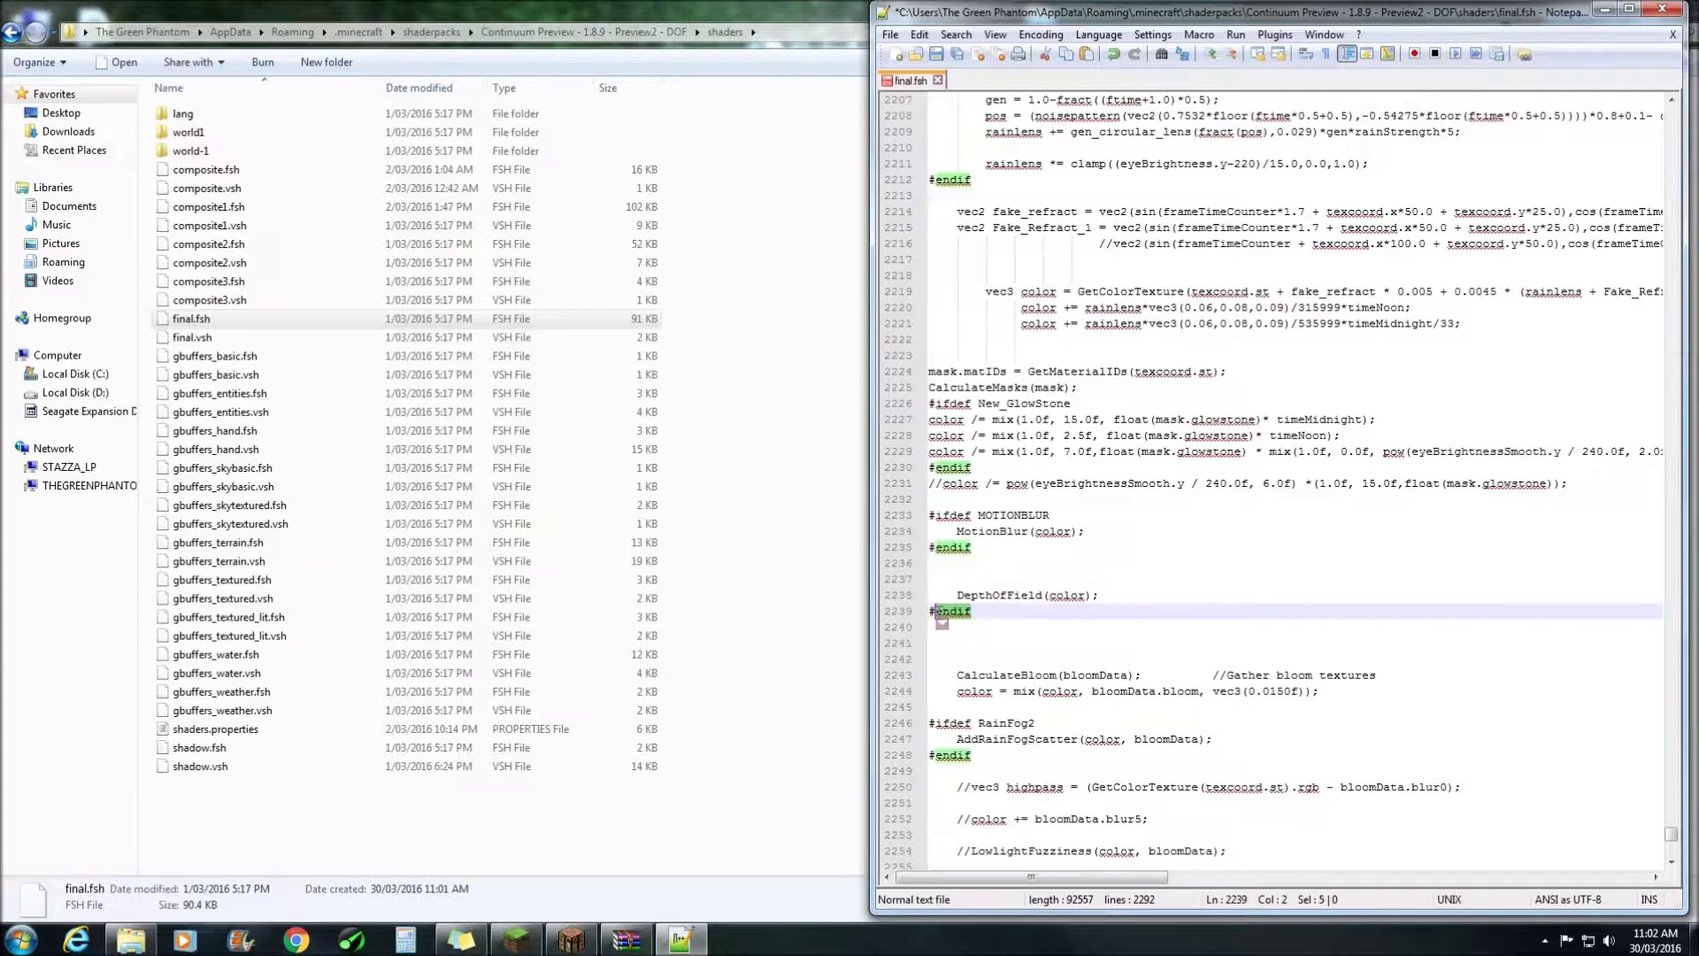
key(BackSpace)
key(BackSpace)
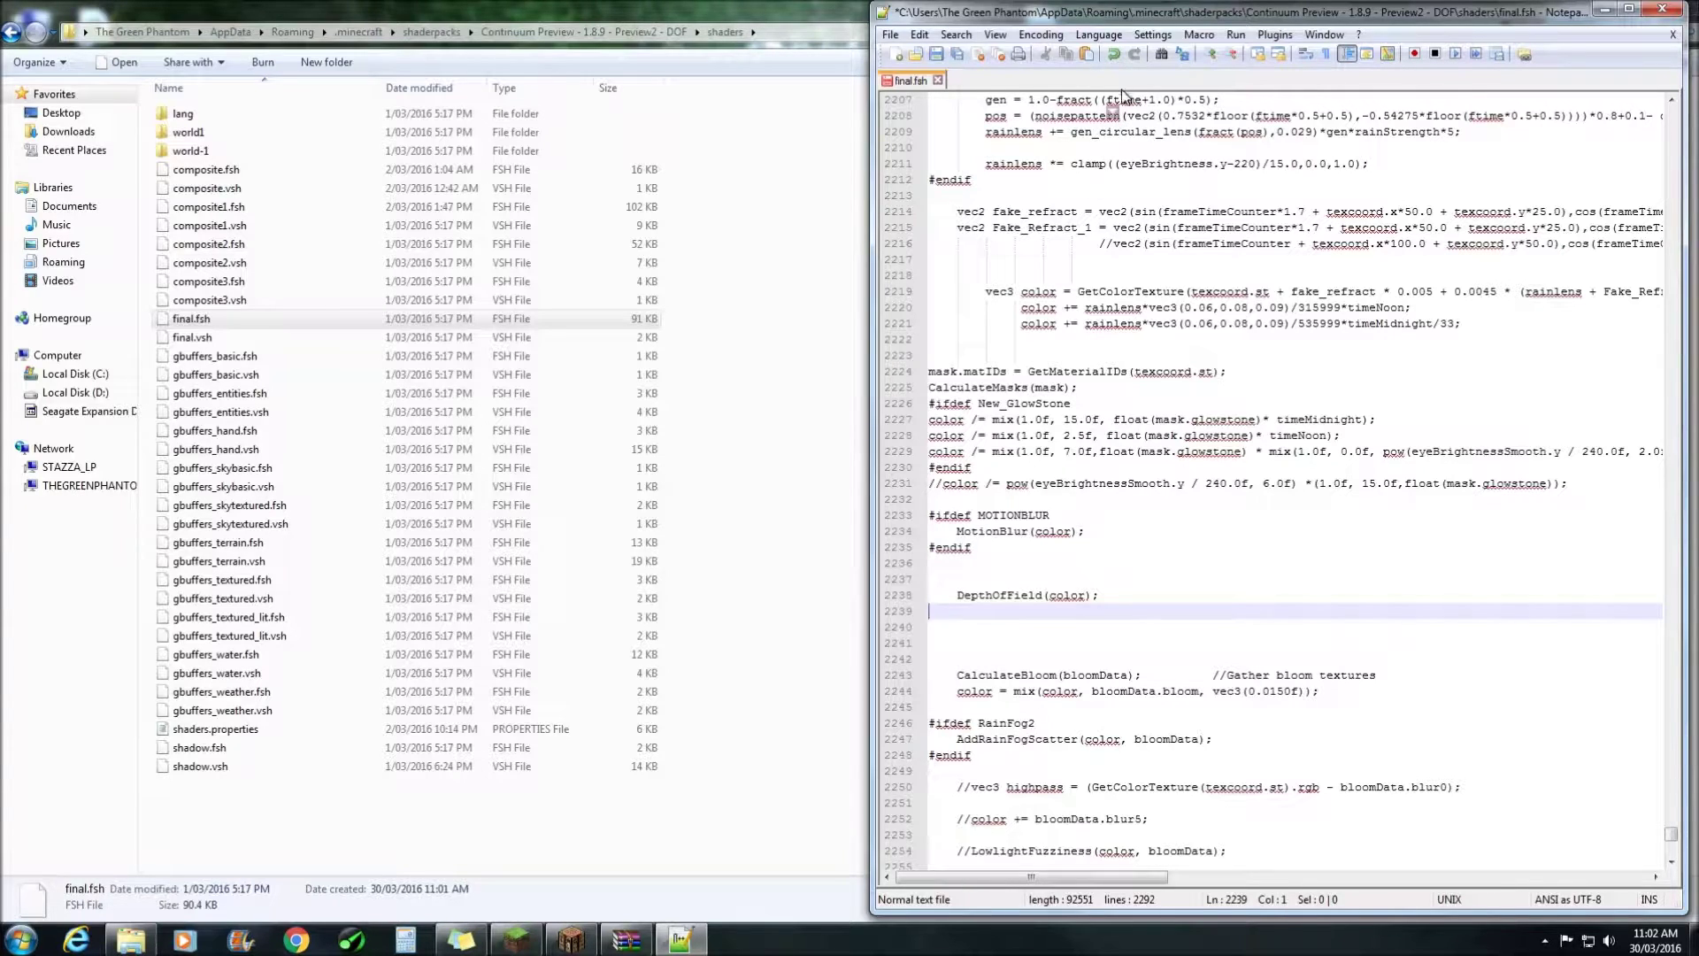
click(1113, 54)
click(1113, 54)
Add "#define DOF" on line 26, above MOTIONBLUR in the configurable variables, and save final.fsh
double_click(989, 579)
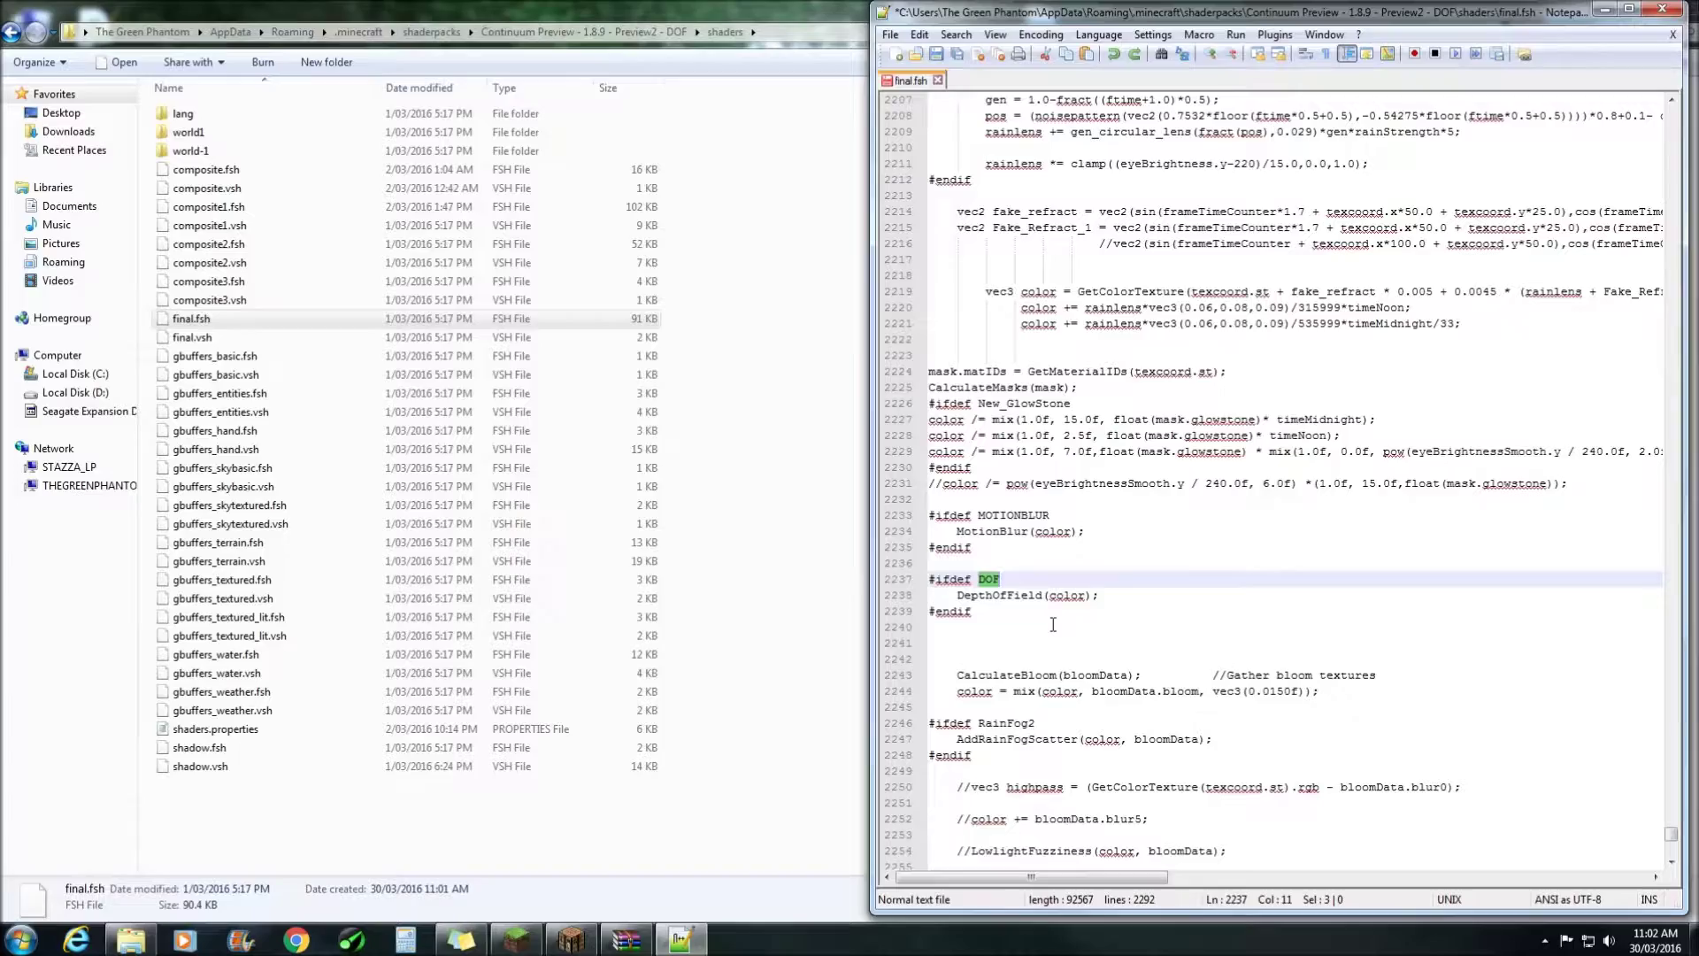
scroll(1506, 239, up, 20)
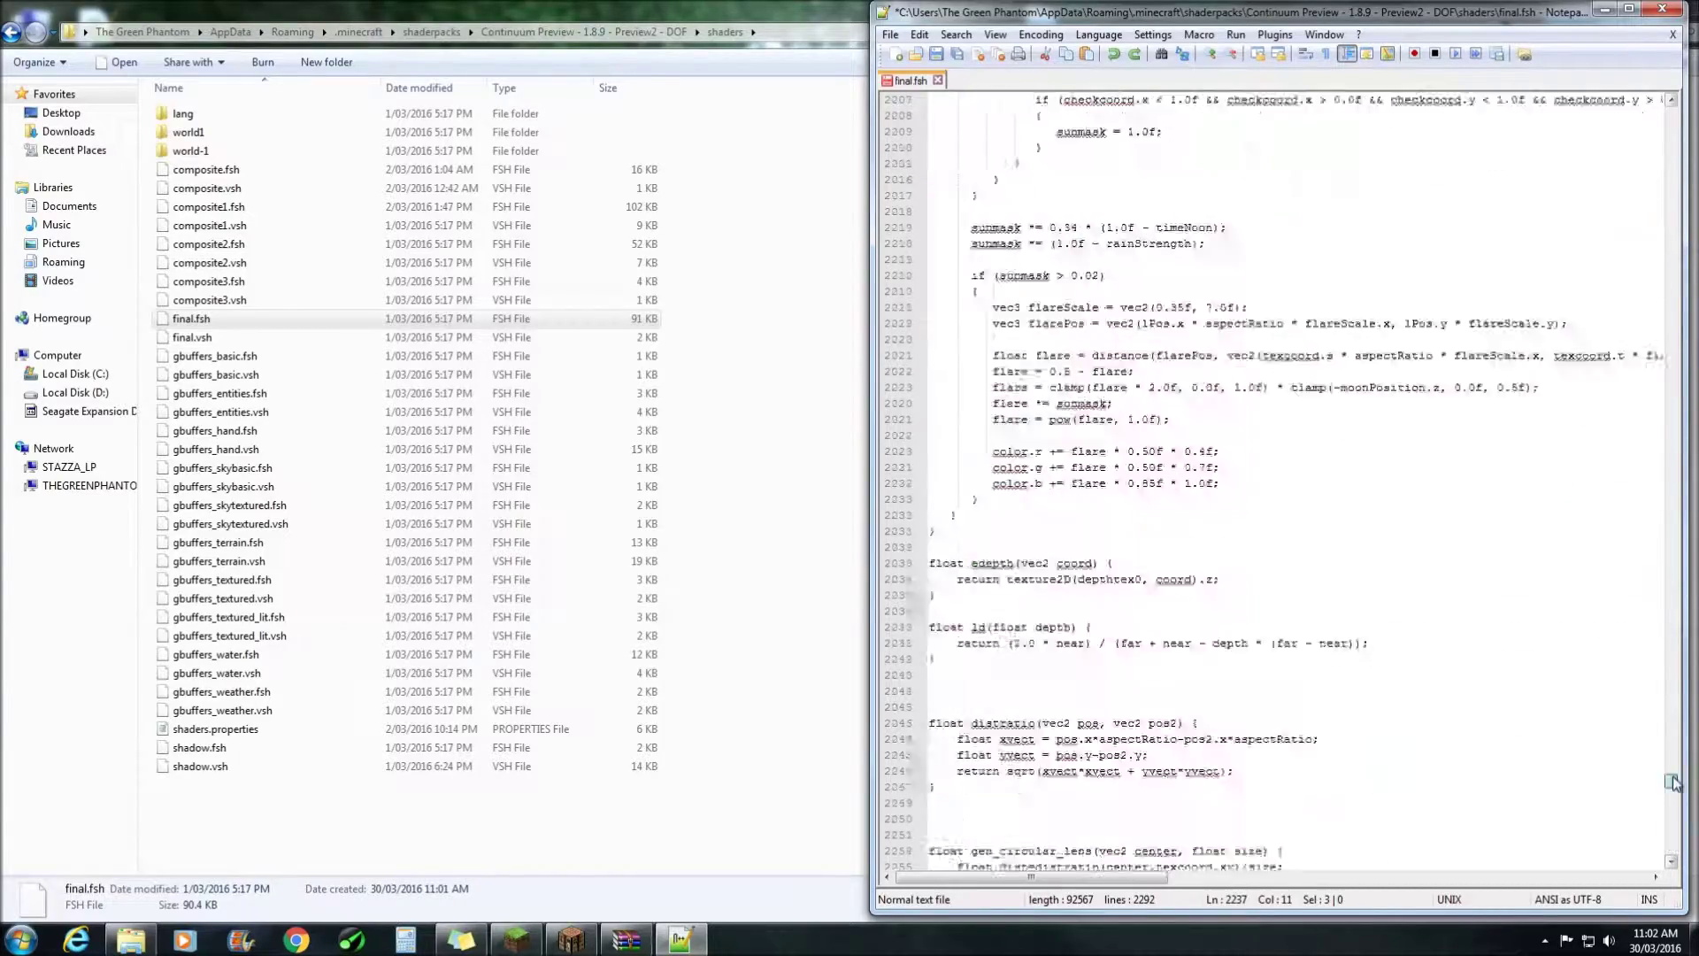
click(946, 508)
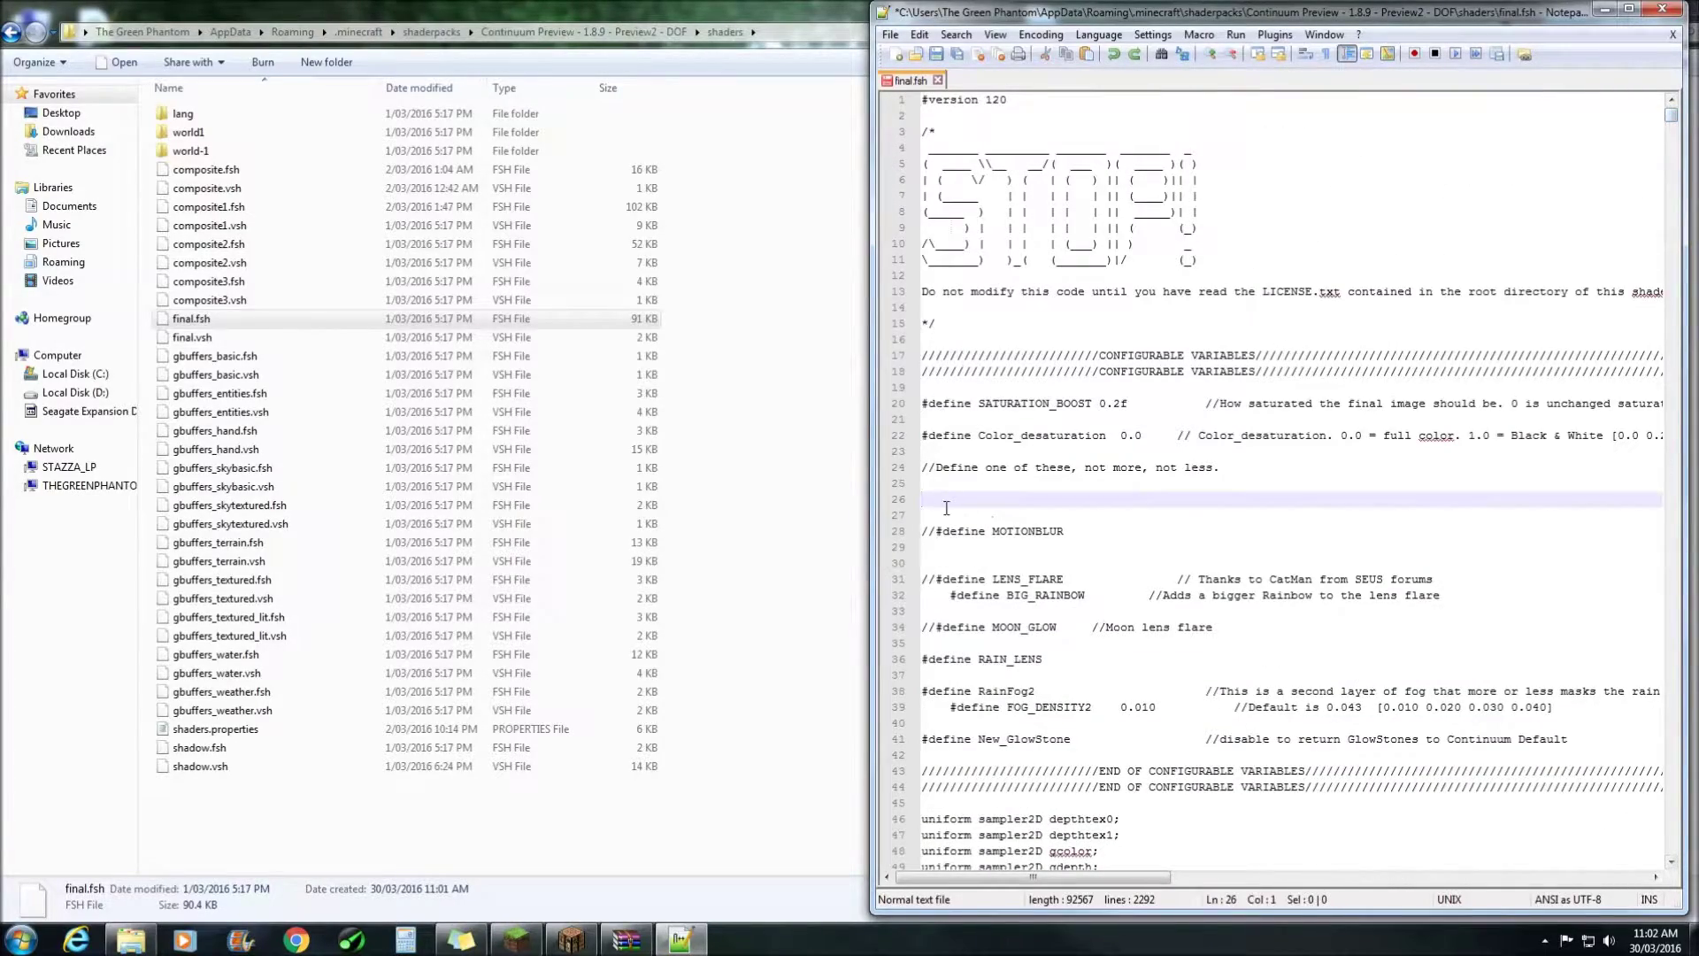
text(#define DOF)
click(936, 55)
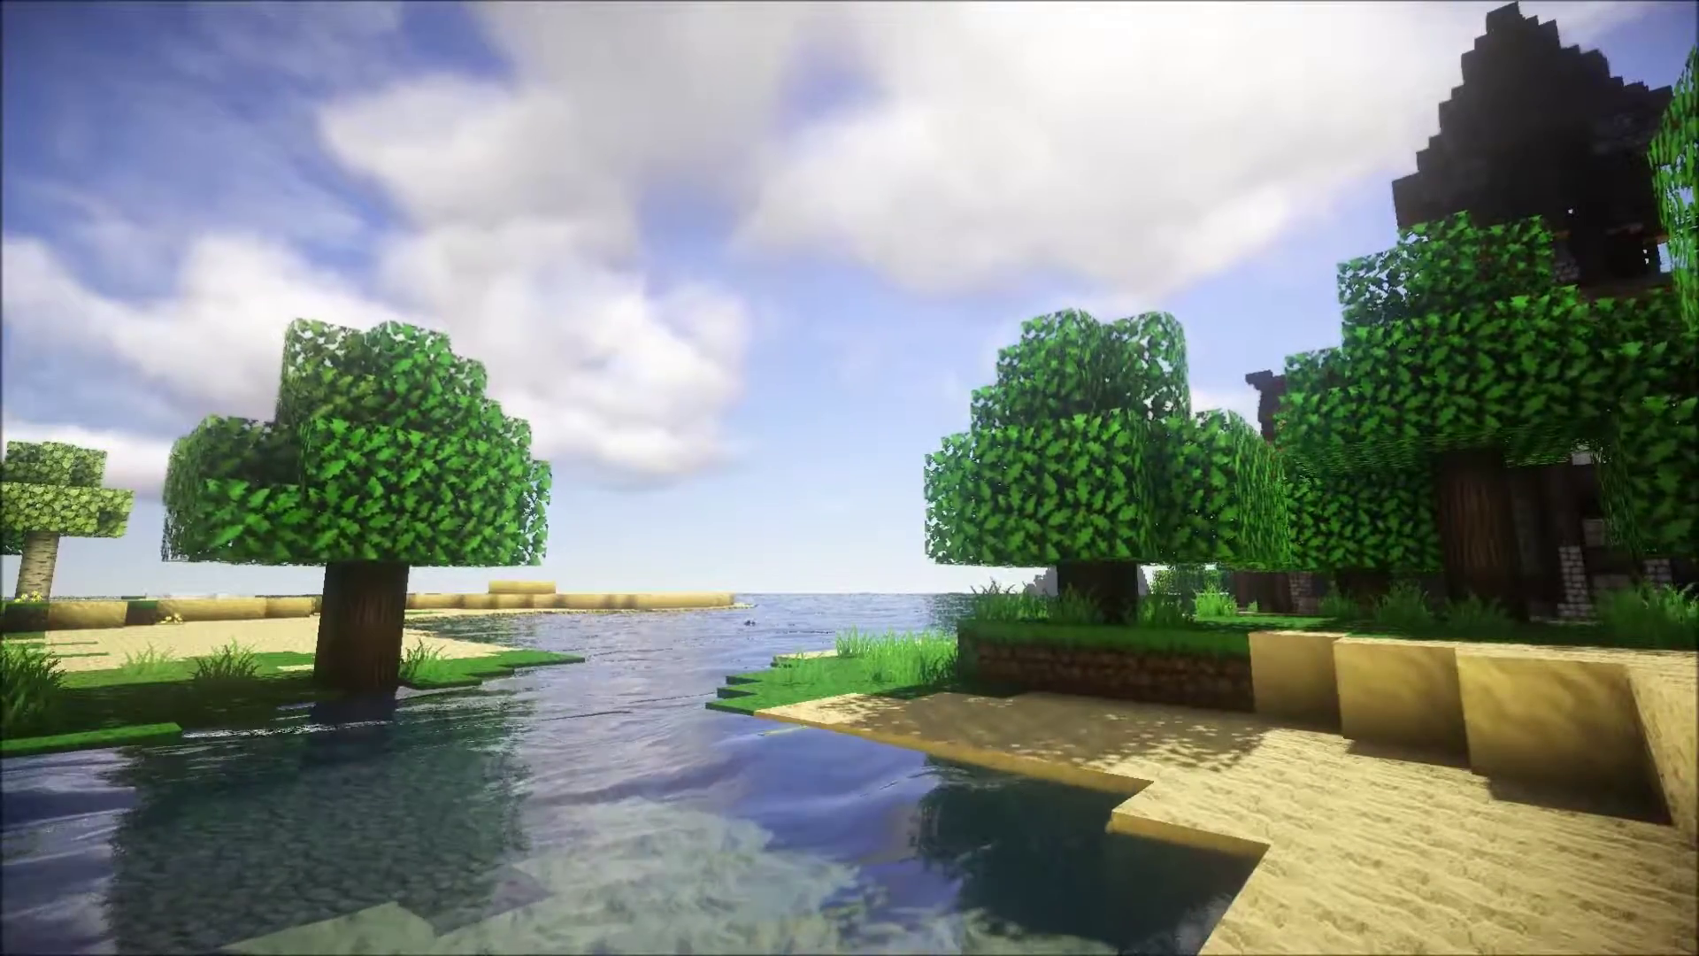
Switch to Minecraft and load the shader pack "Continuum Preview - 1.8.9 - Preview2 - DOF" in the video settings
key(Escape)
click(726, 551)
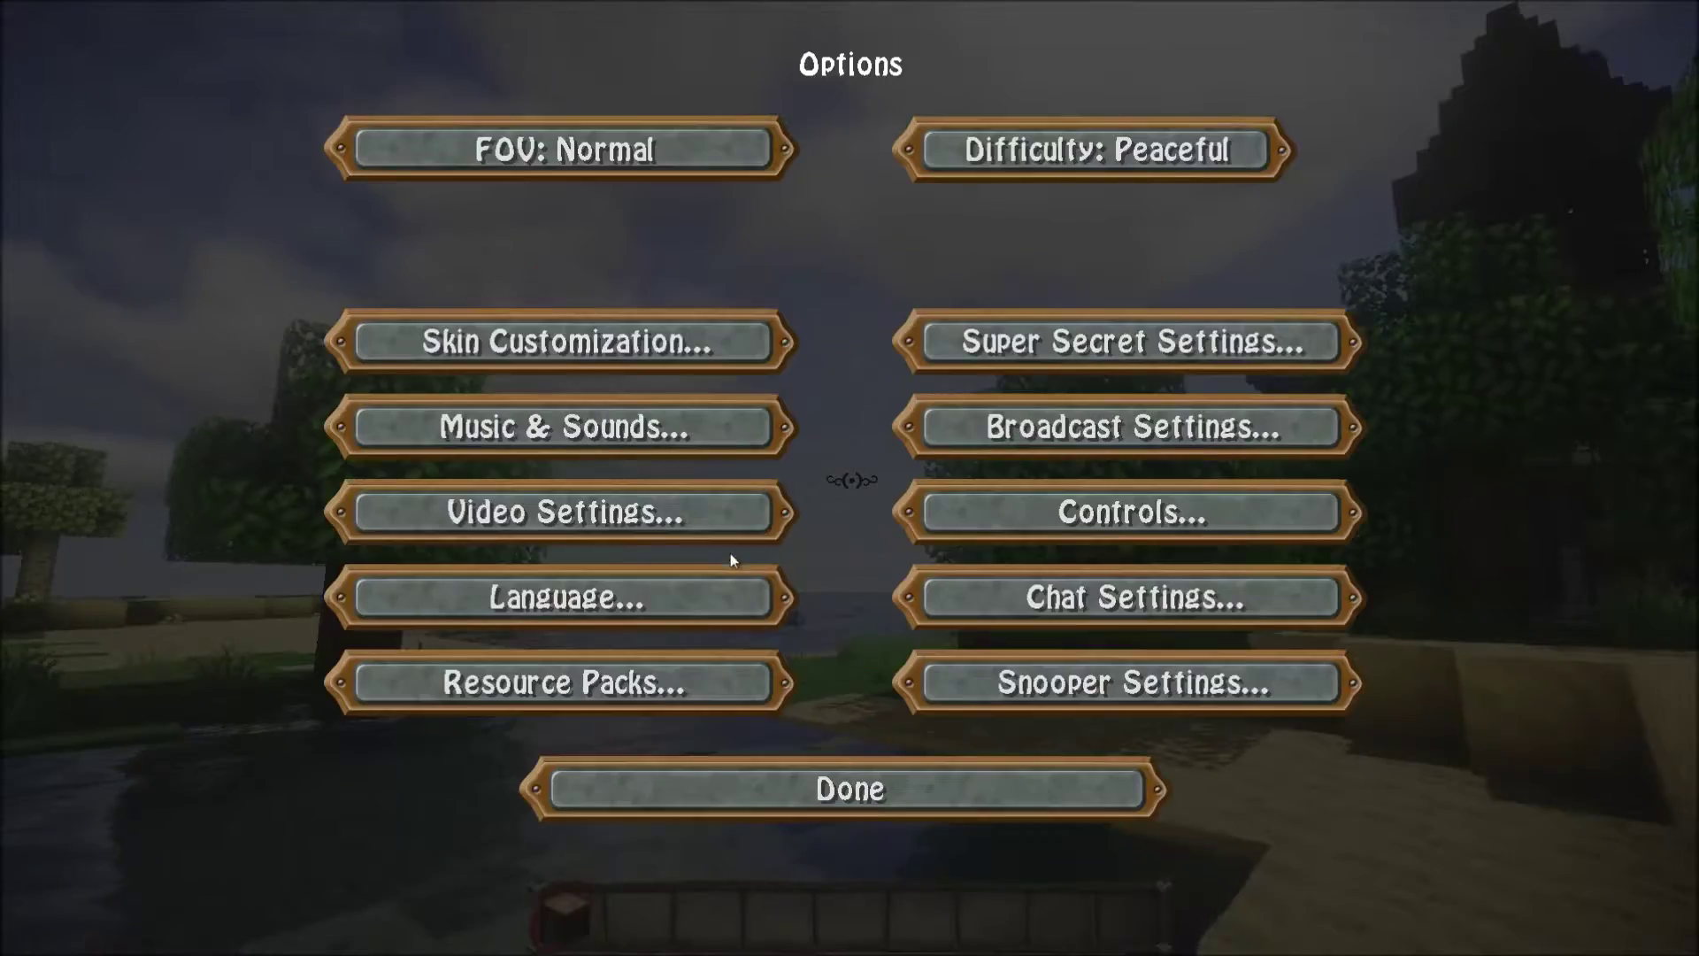
click(646, 535)
click(633, 590)
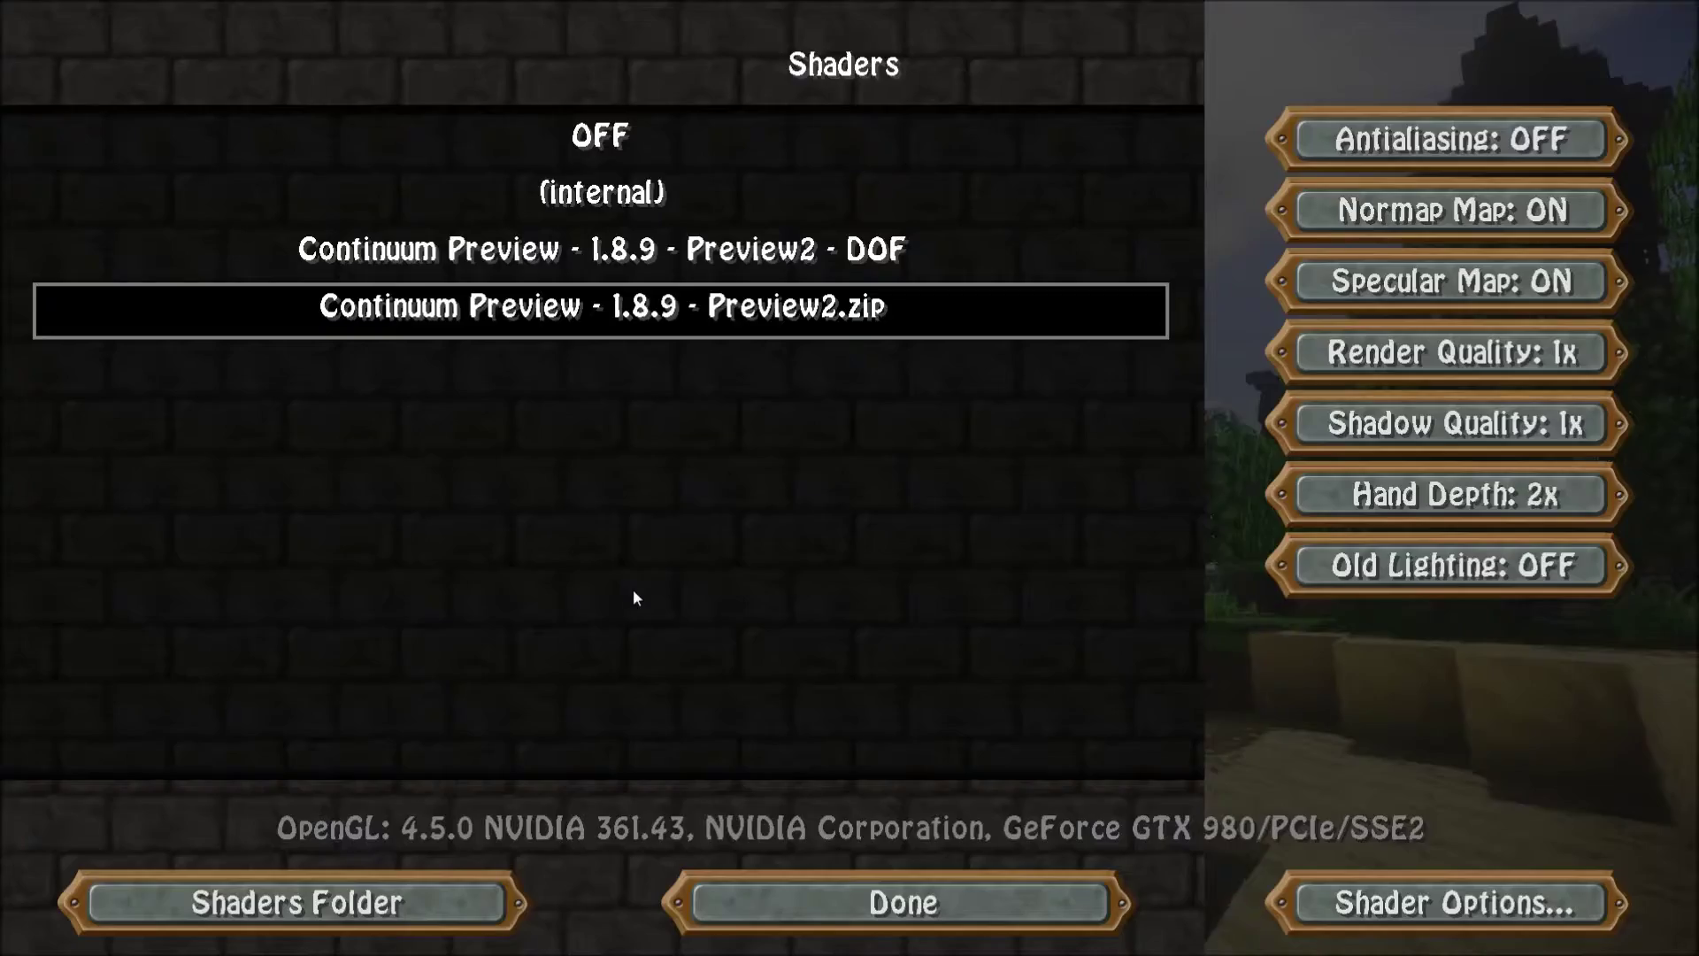
click(724, 251)
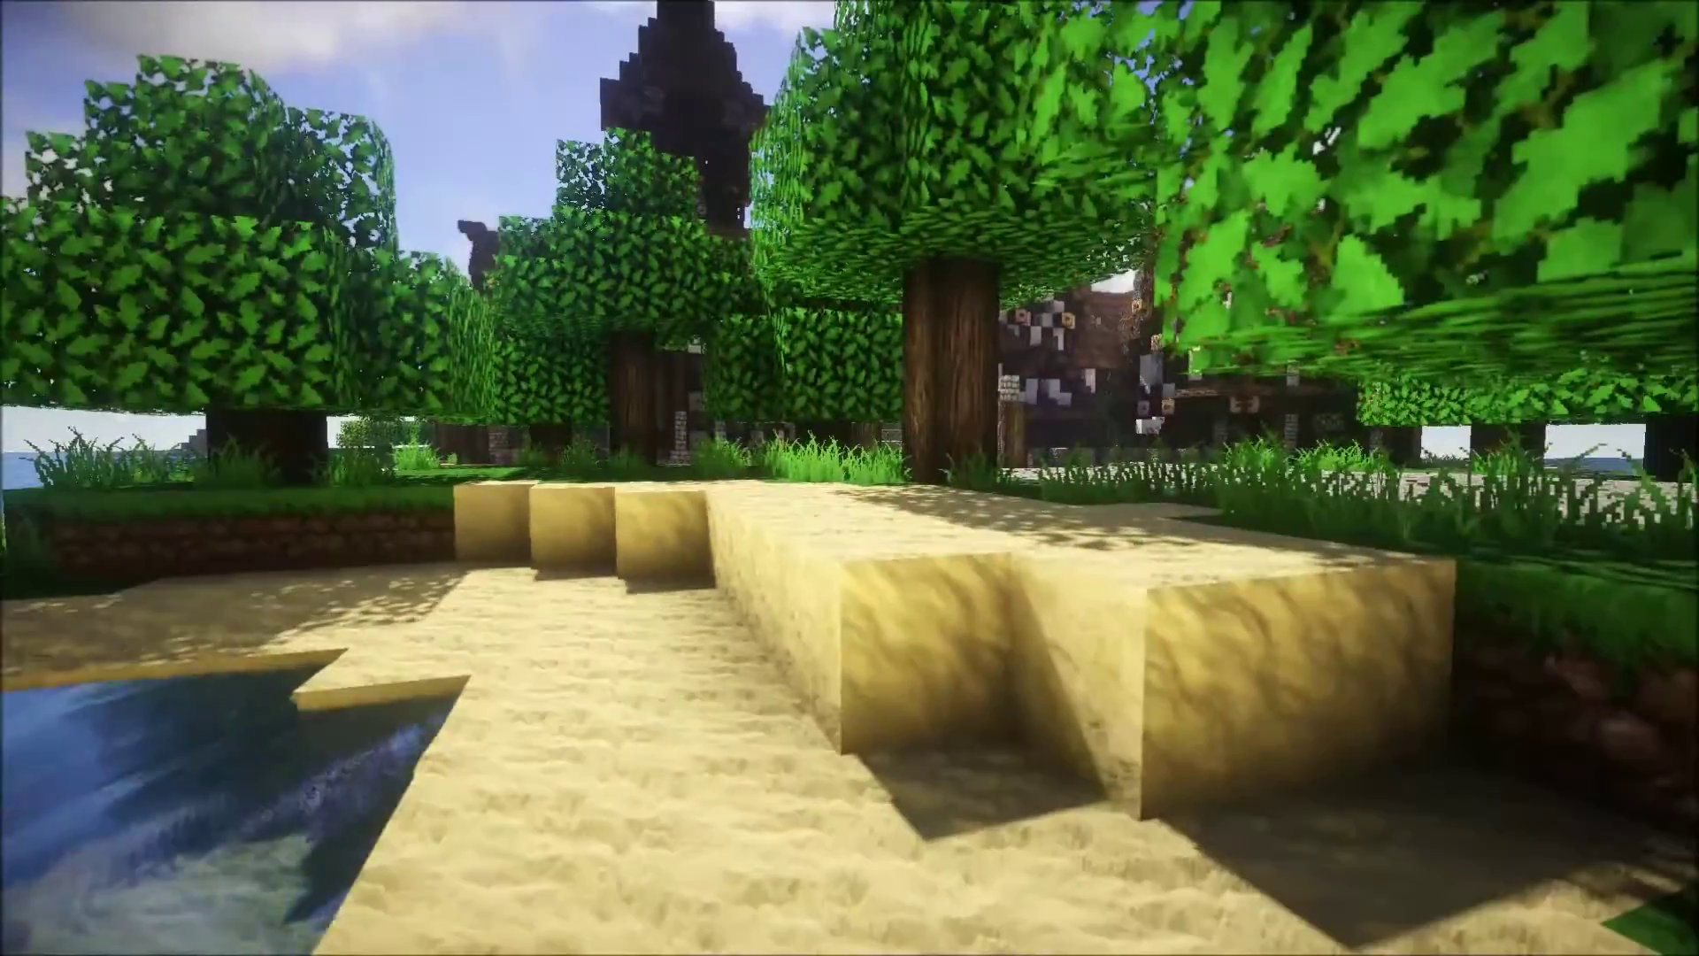
Show the game HUD and walk up to the tree trunk to examine the depth-of-field effect
key(F1)
key(w)
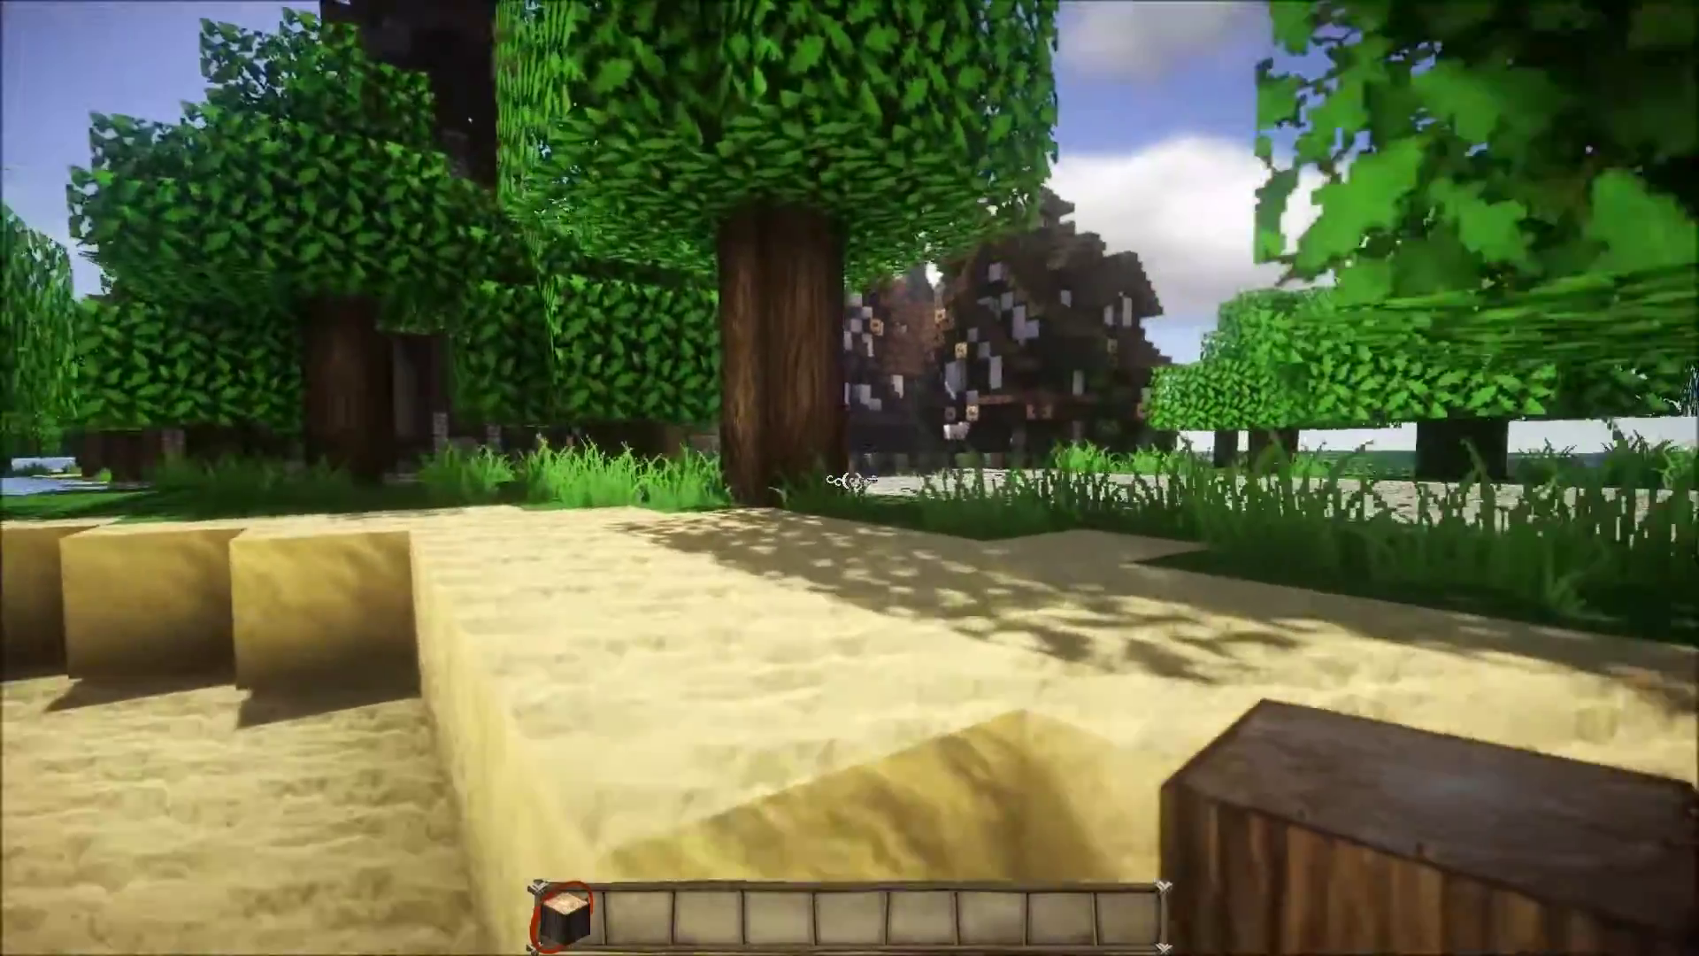
key(w)
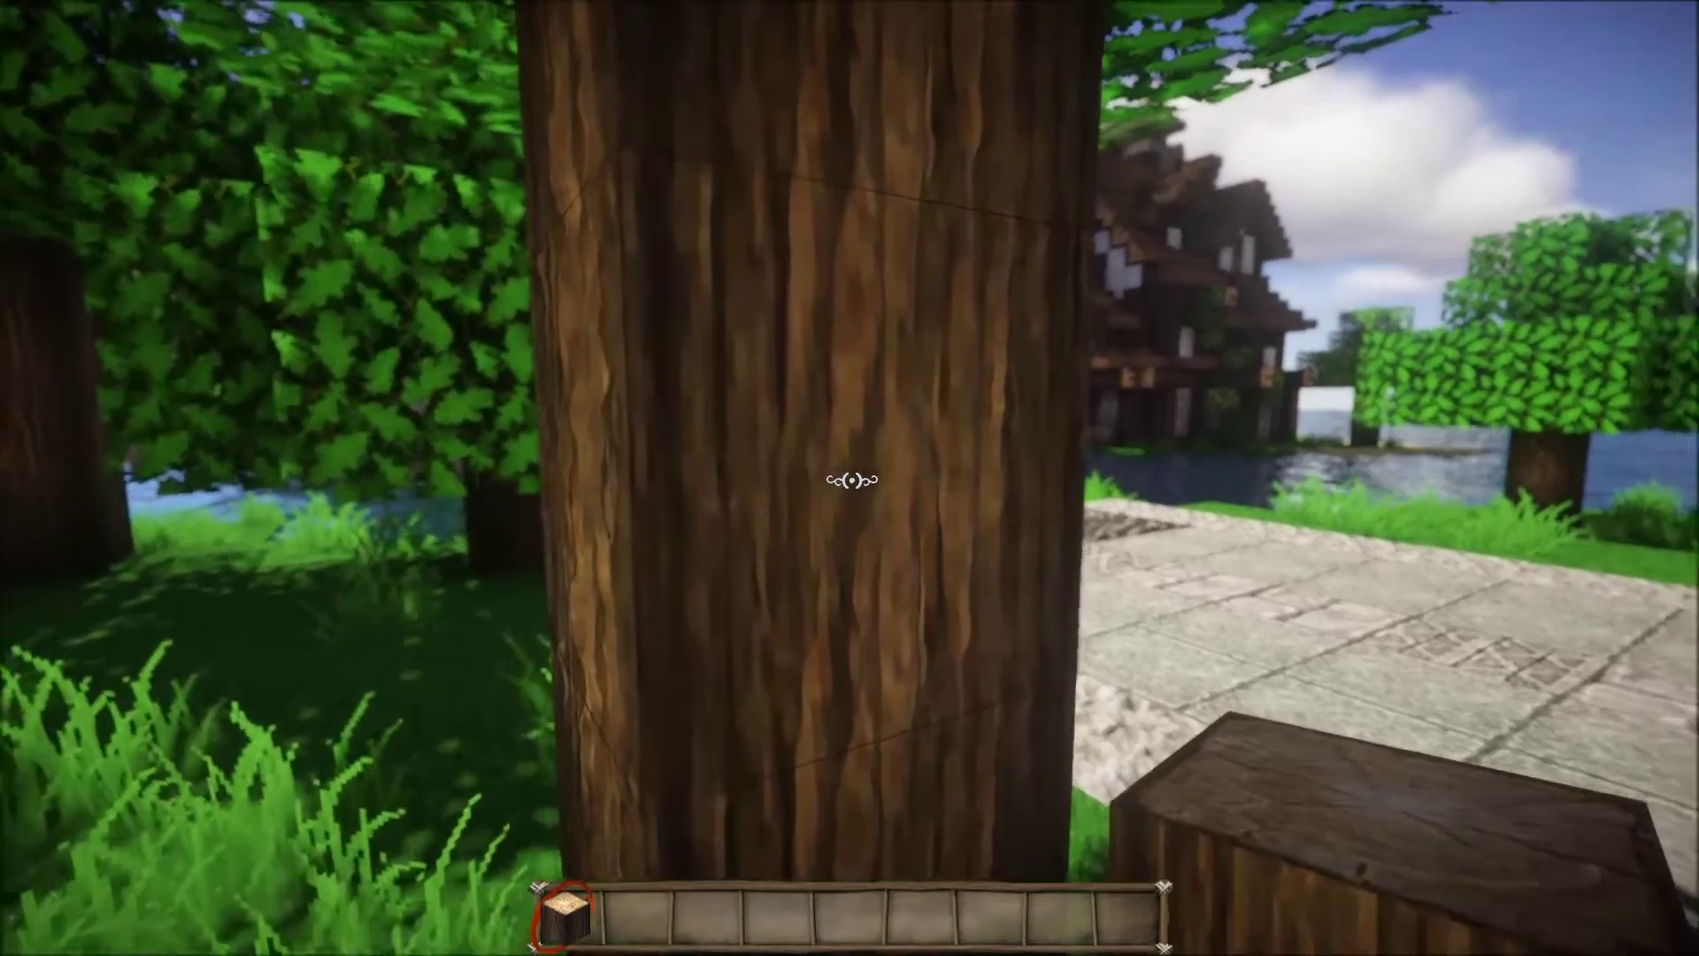
Move around the tree trunk and look past its edge to examine the depth-of-field blur on near and distant objects
key(a)
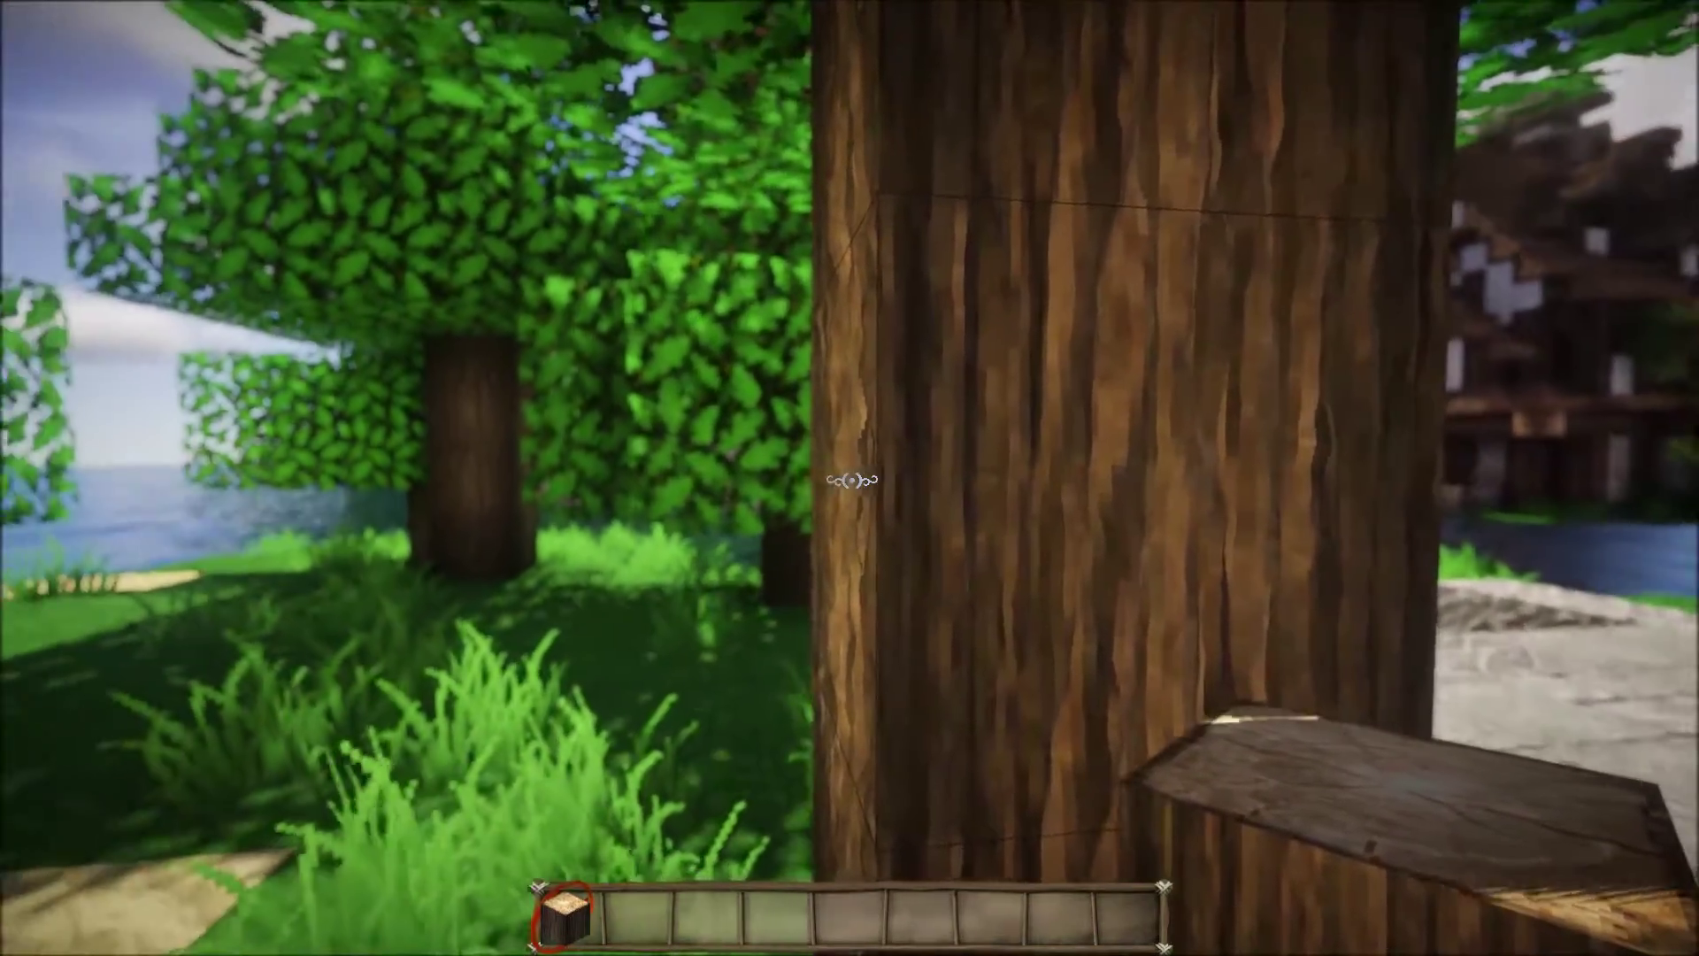
key(d)
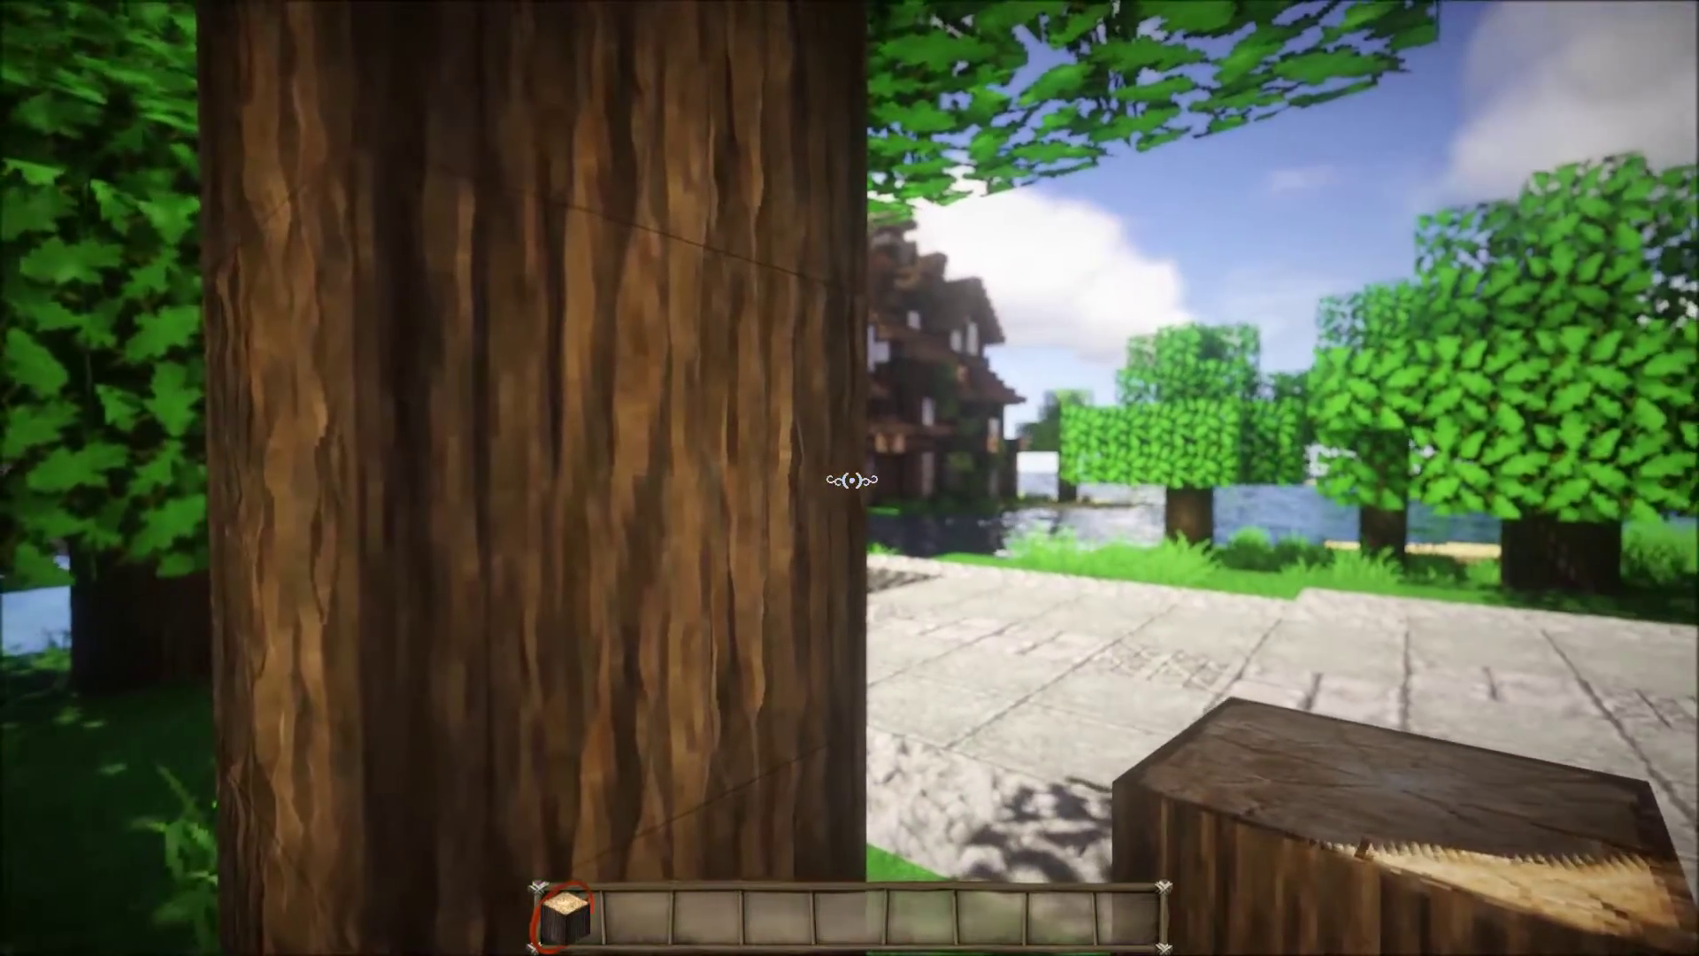
key(a)
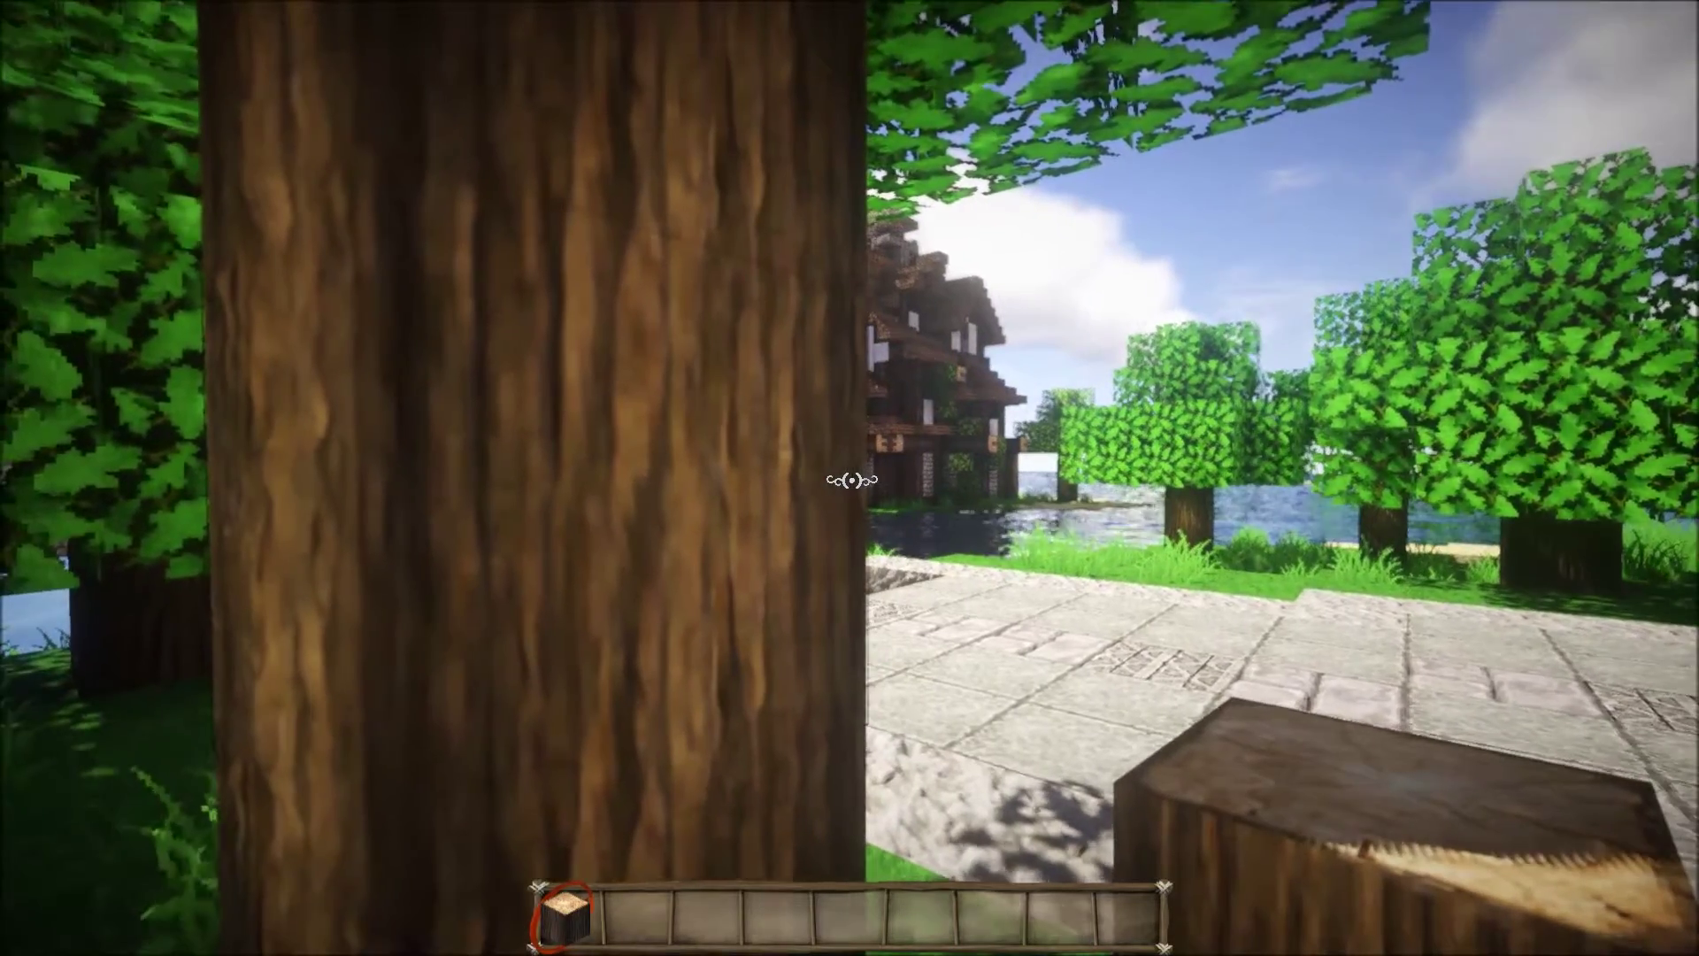
key(d)
key(a)
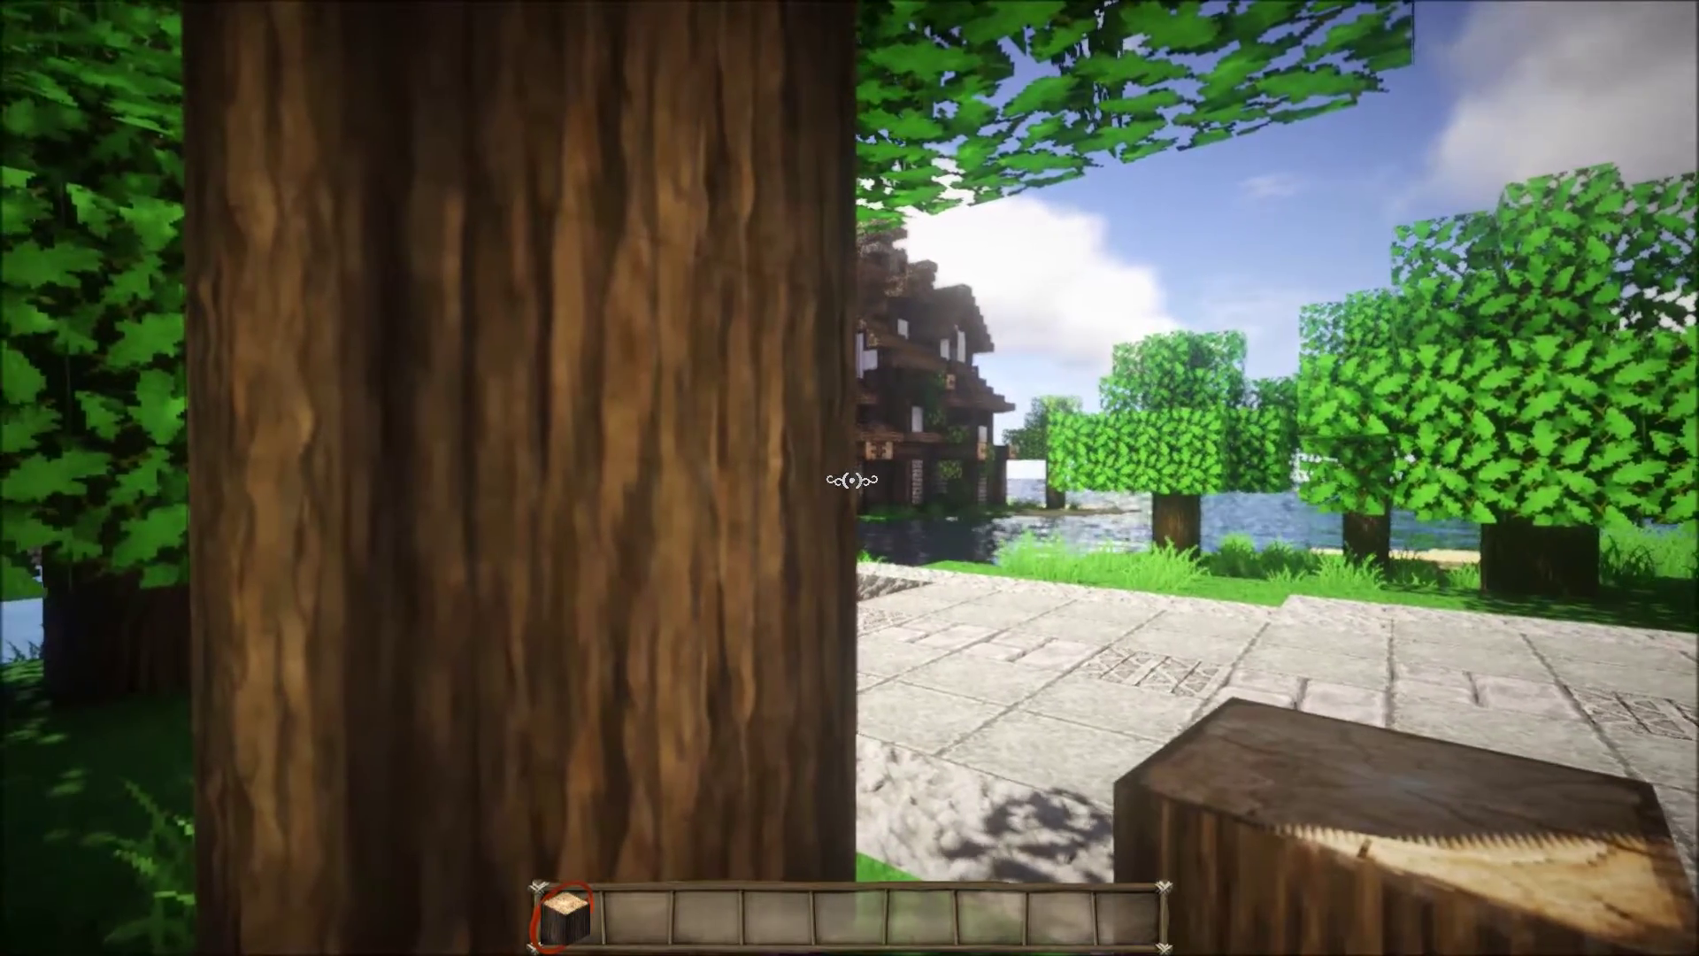
key(d)
key(w)
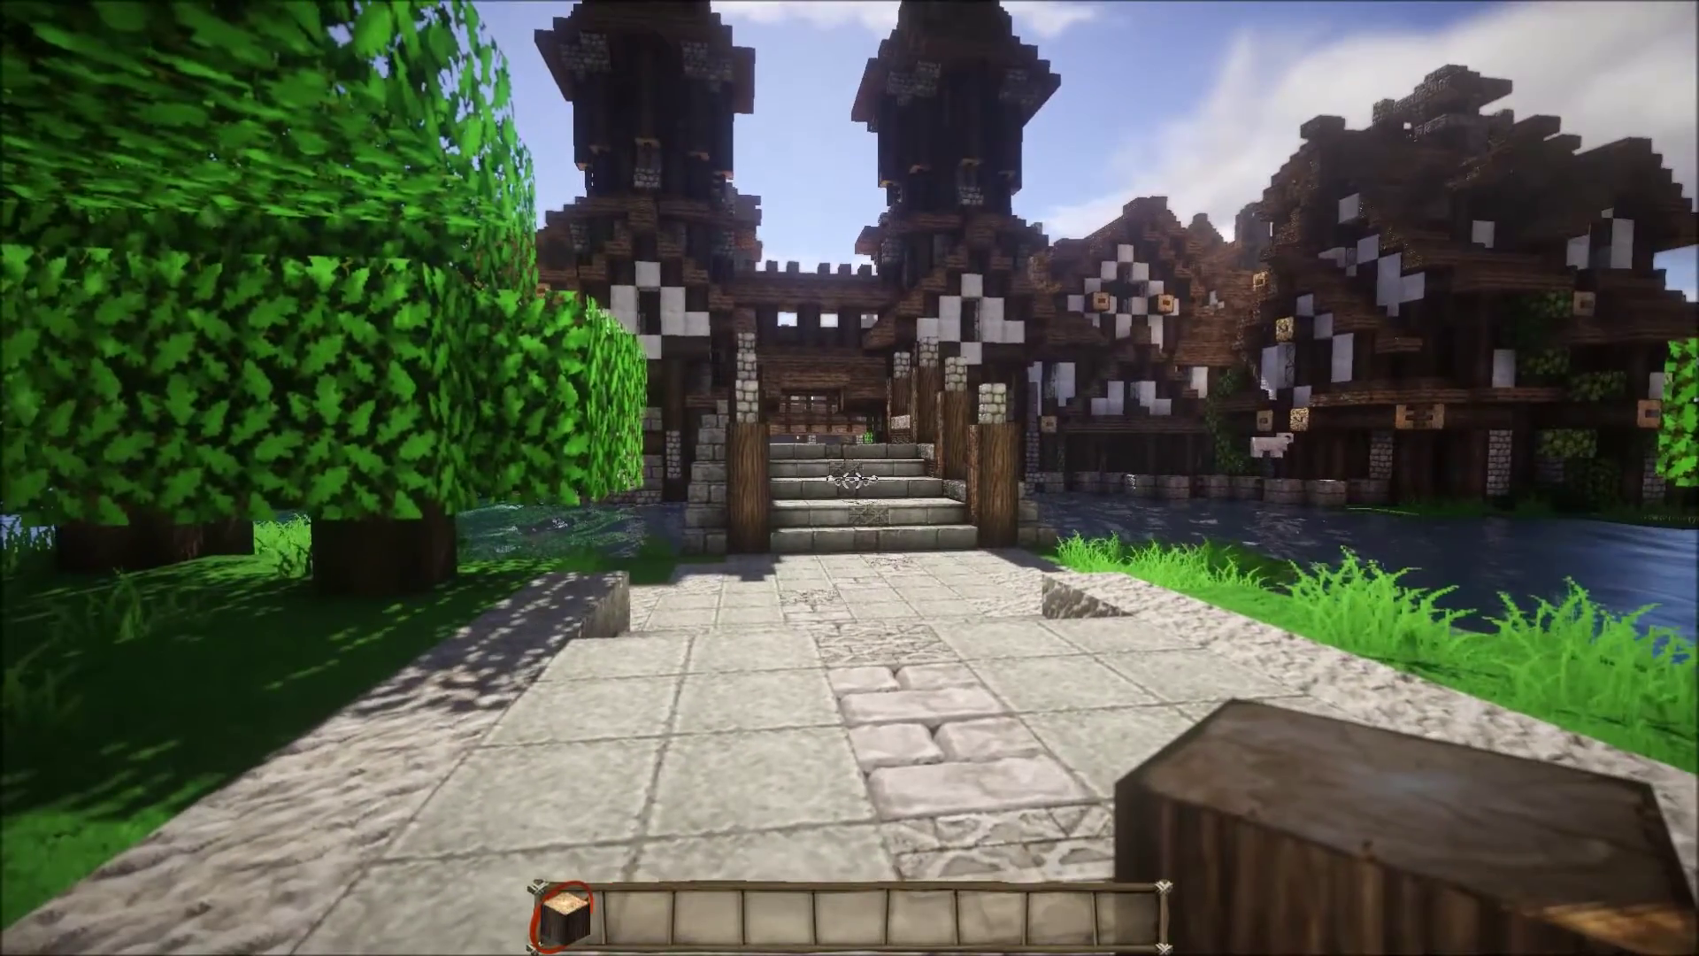
Cycle the Hand Depth option in the shader settings through its values and back to 2x
click(746, 558)
click(645, 534)
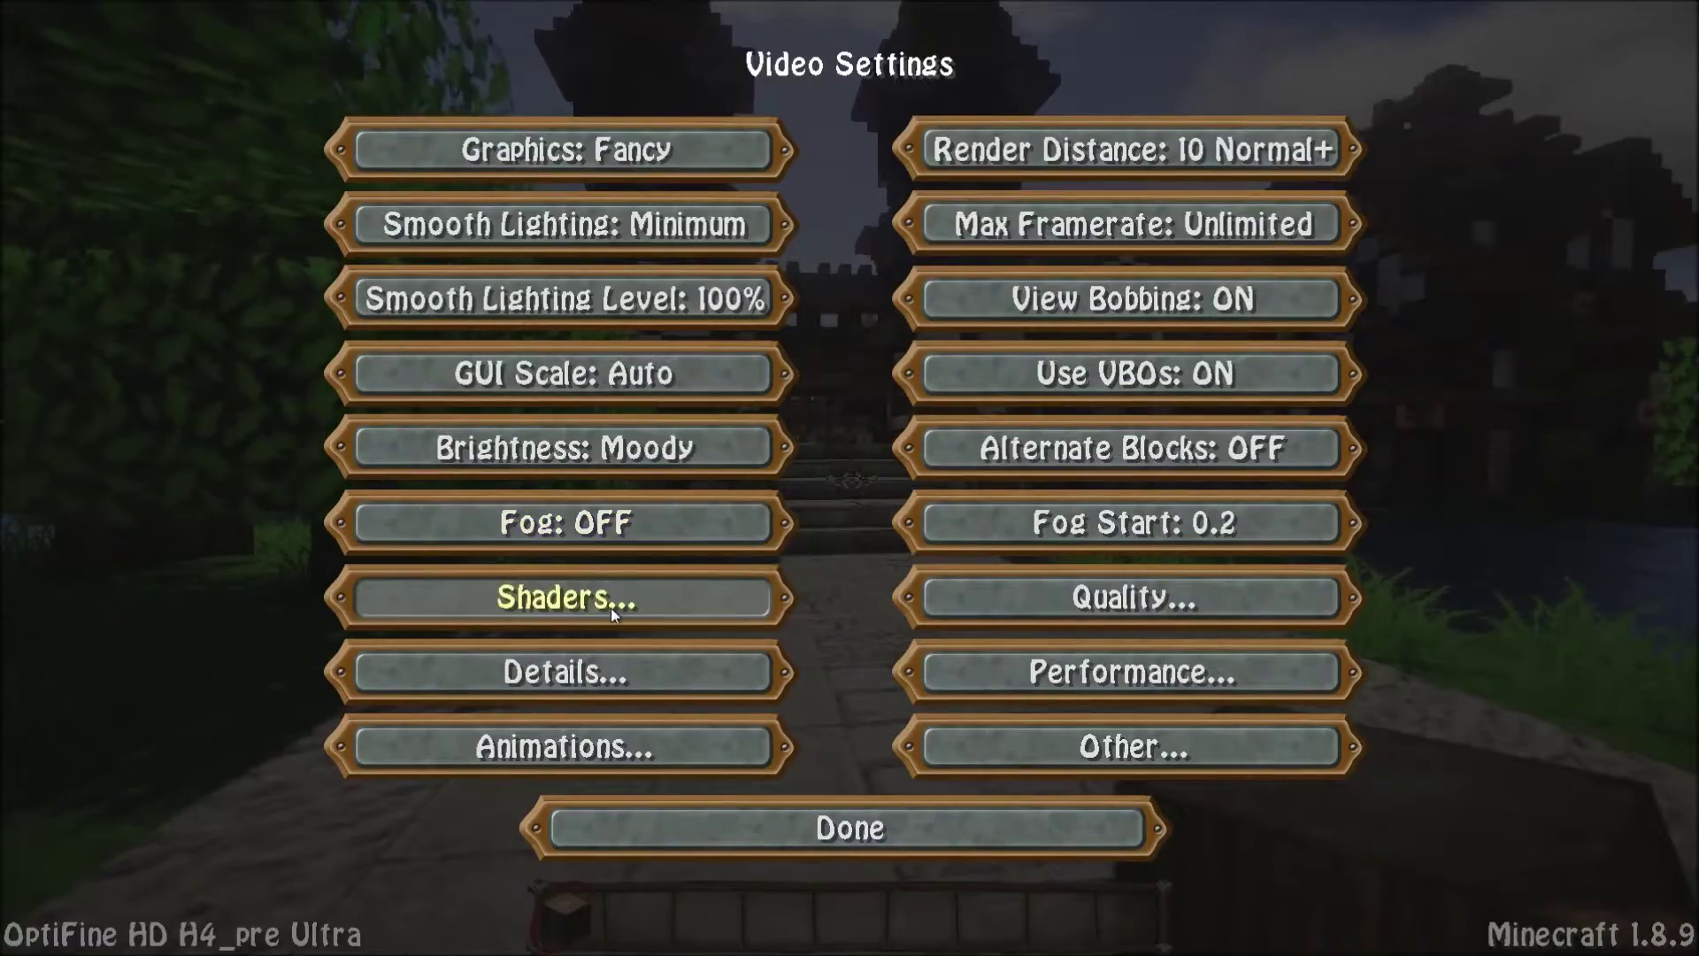
click(611, 607)
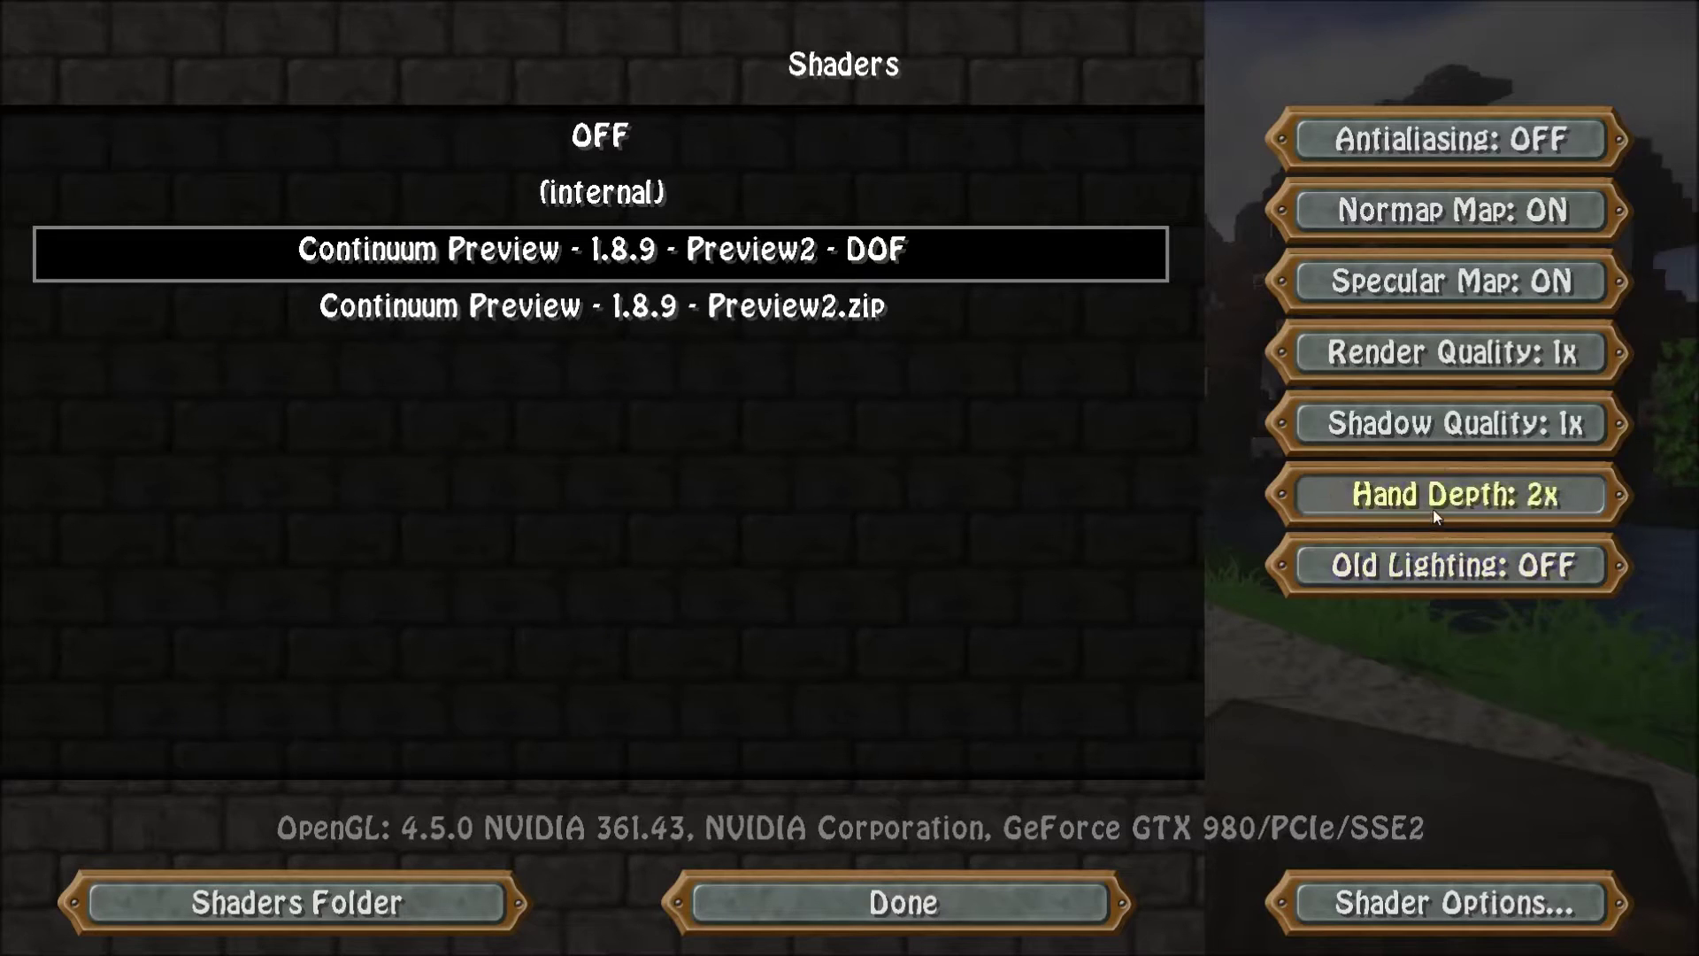
click(1538, 505)
click(1538, 504)
click(1538, 505)
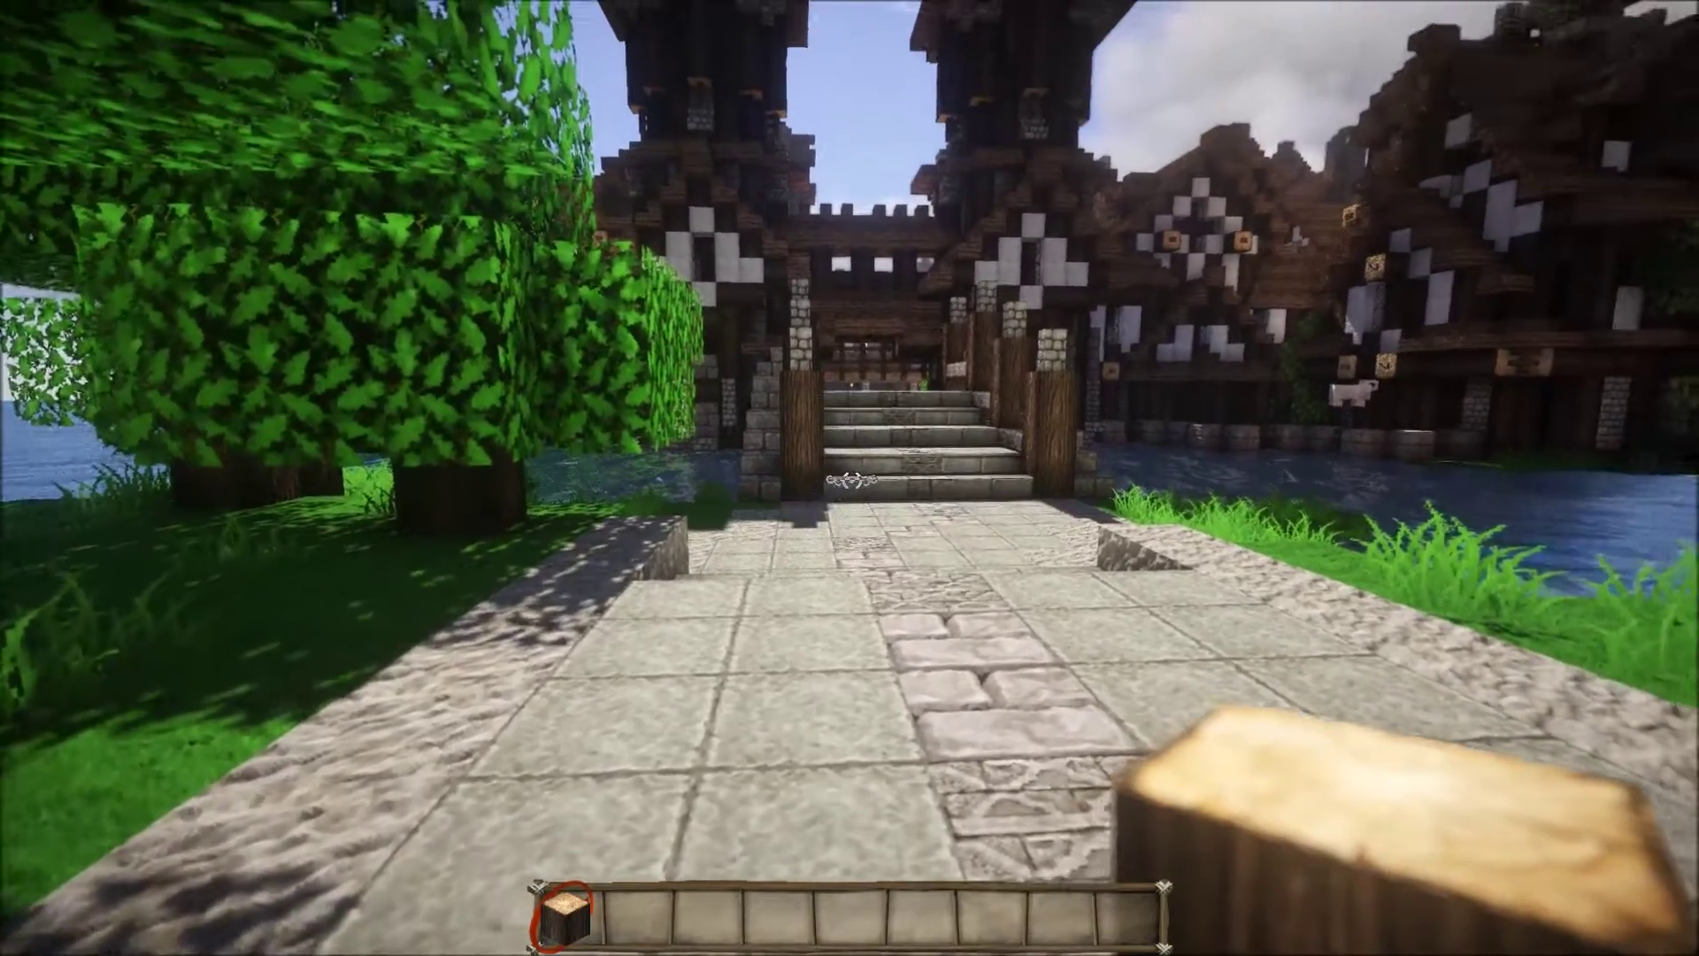
Step back and swap the held oak wood for an empty hotbar slot and back to compare how the hand renders
key(s)
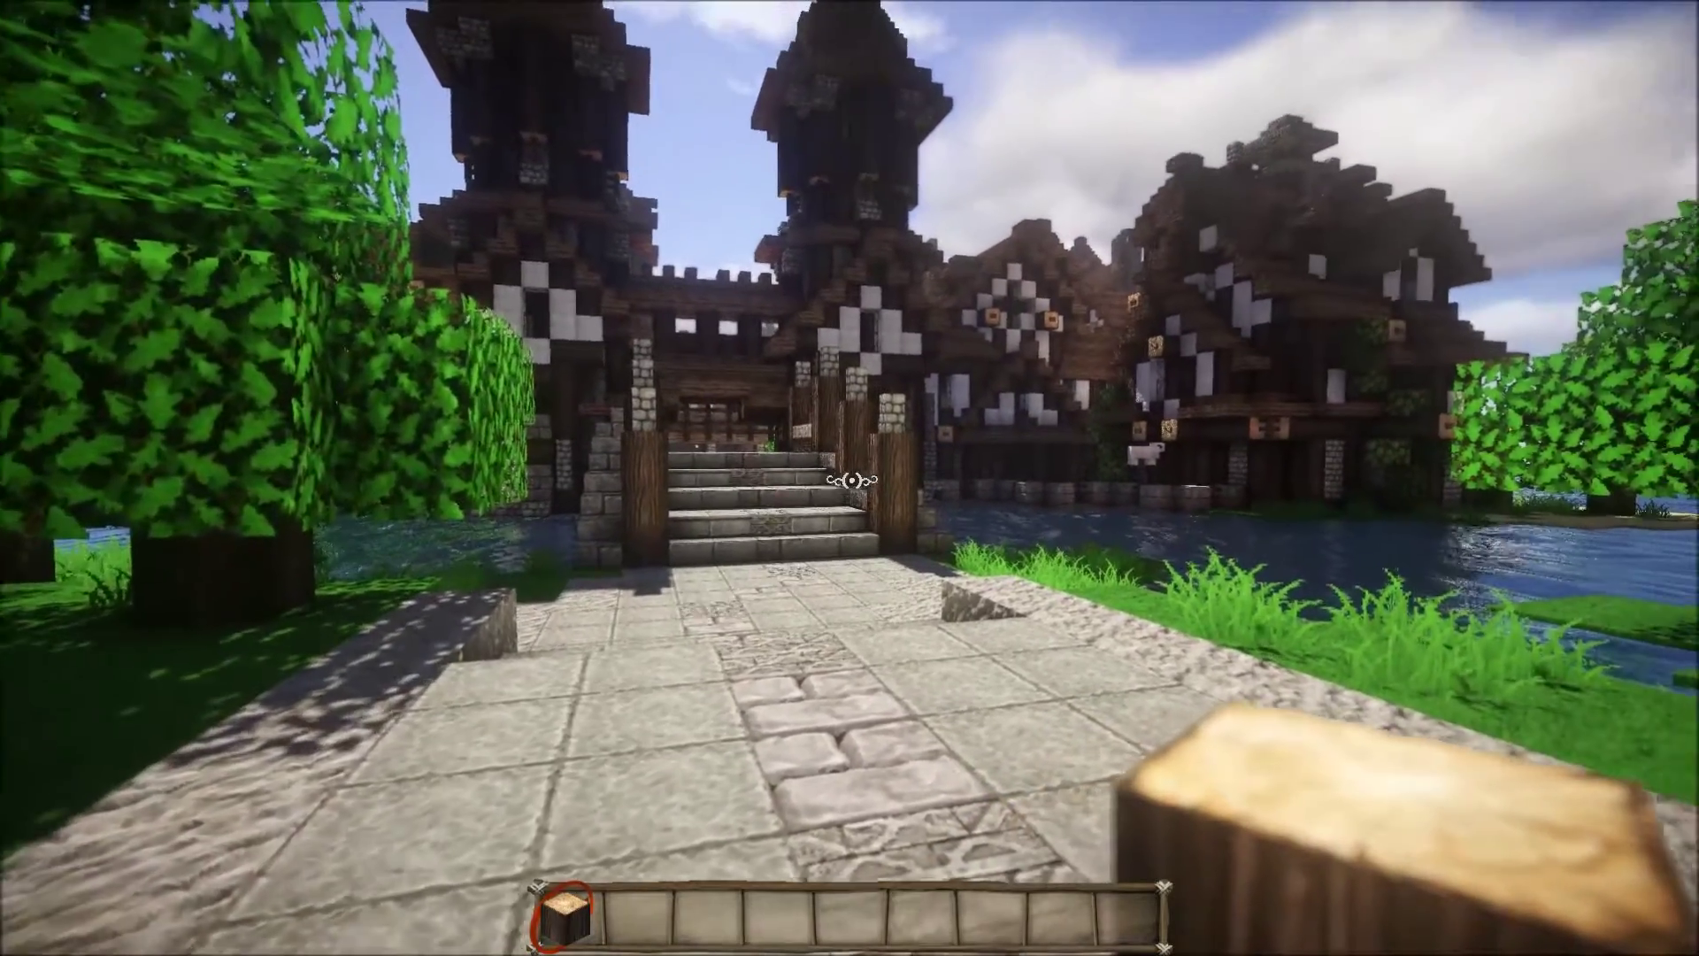
key(2)
key(1)
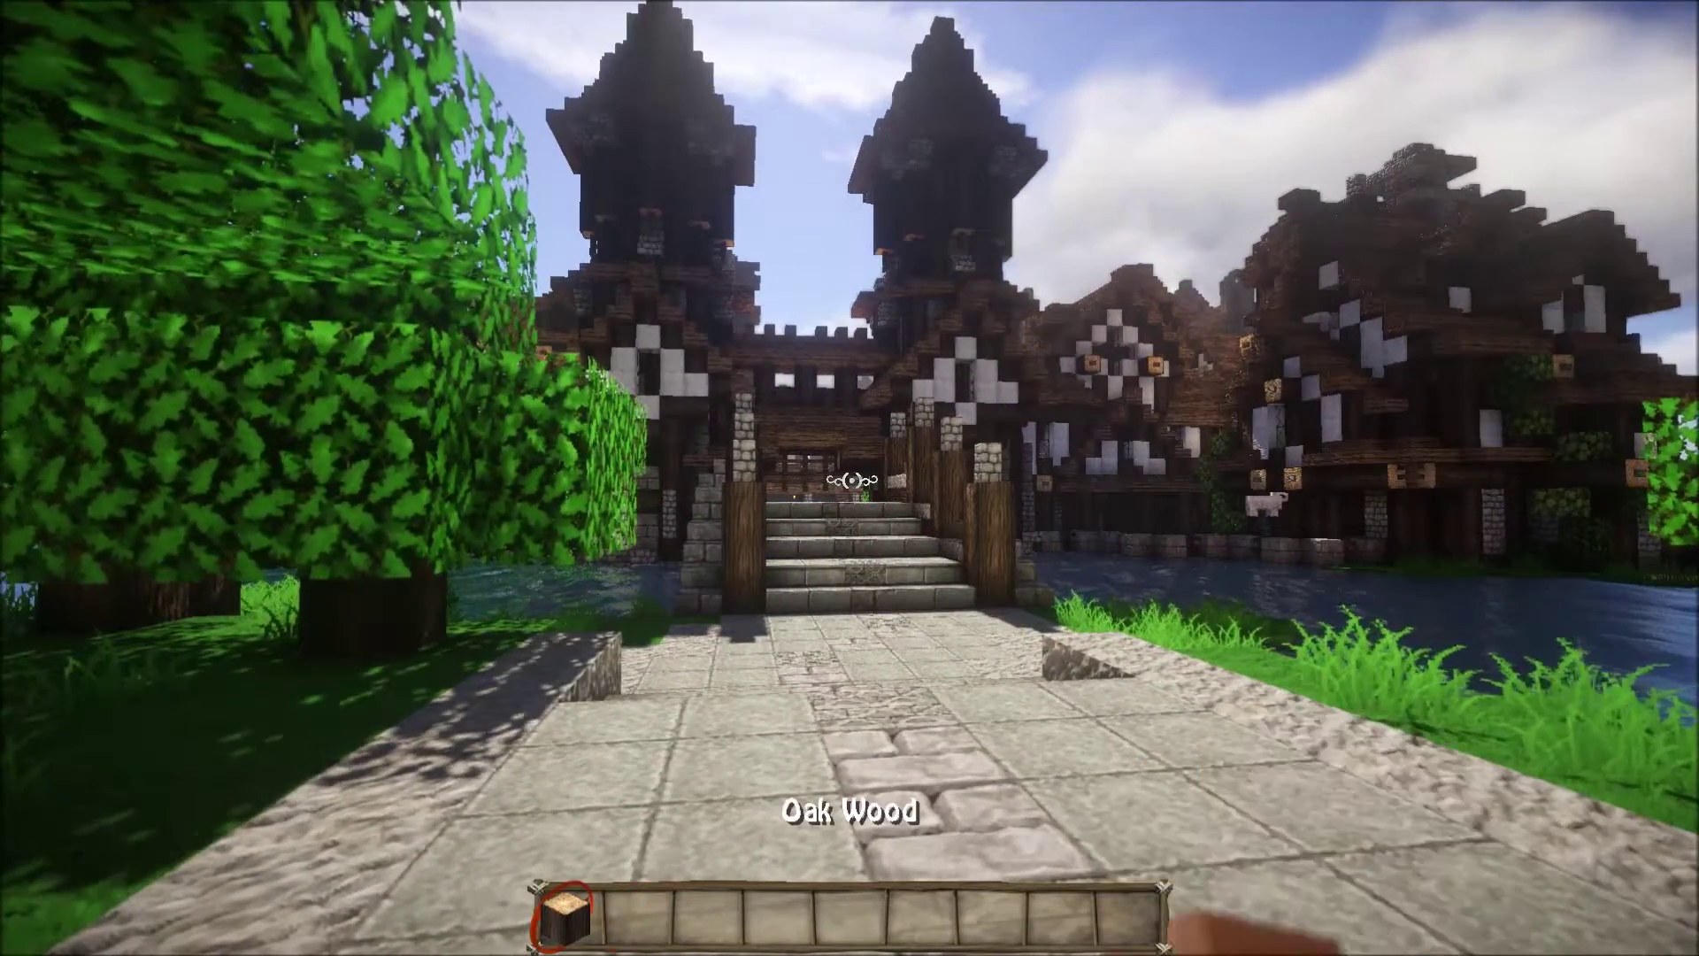
Set DOF to OFF in the shader pack's Misc options, return to the game and walk around to view the scene
key(Escape)
click(699, 553)
click(651, 548)
click(650, 607)
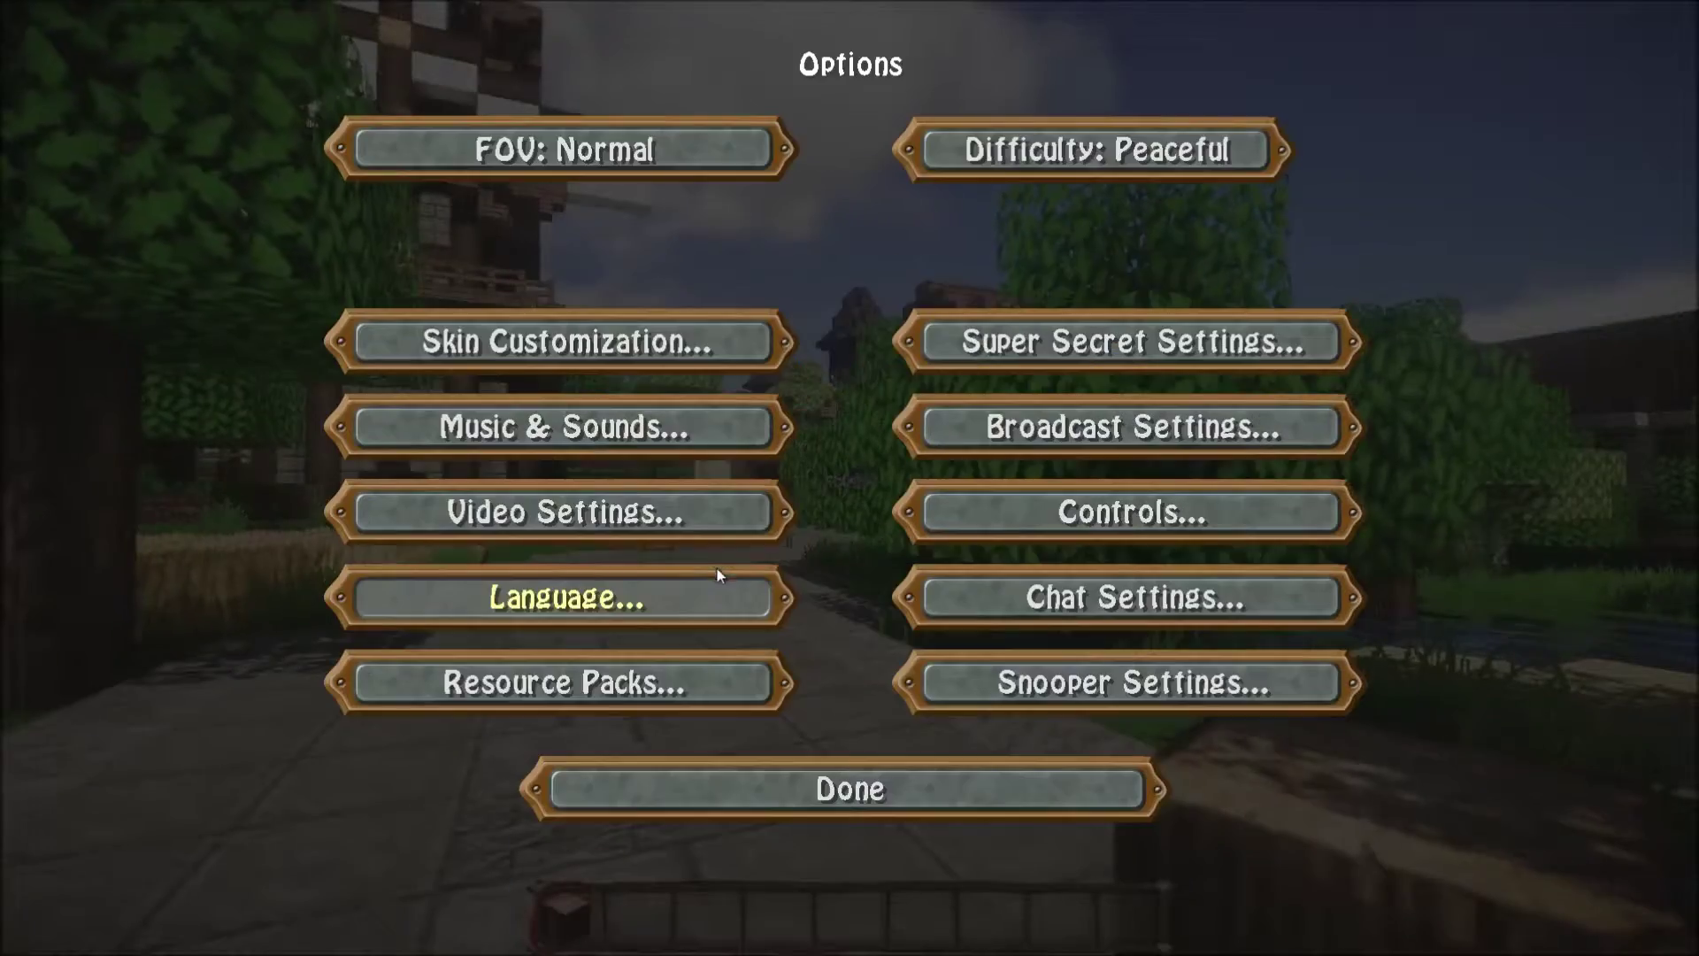
click(610, 517)
click(606, 598)
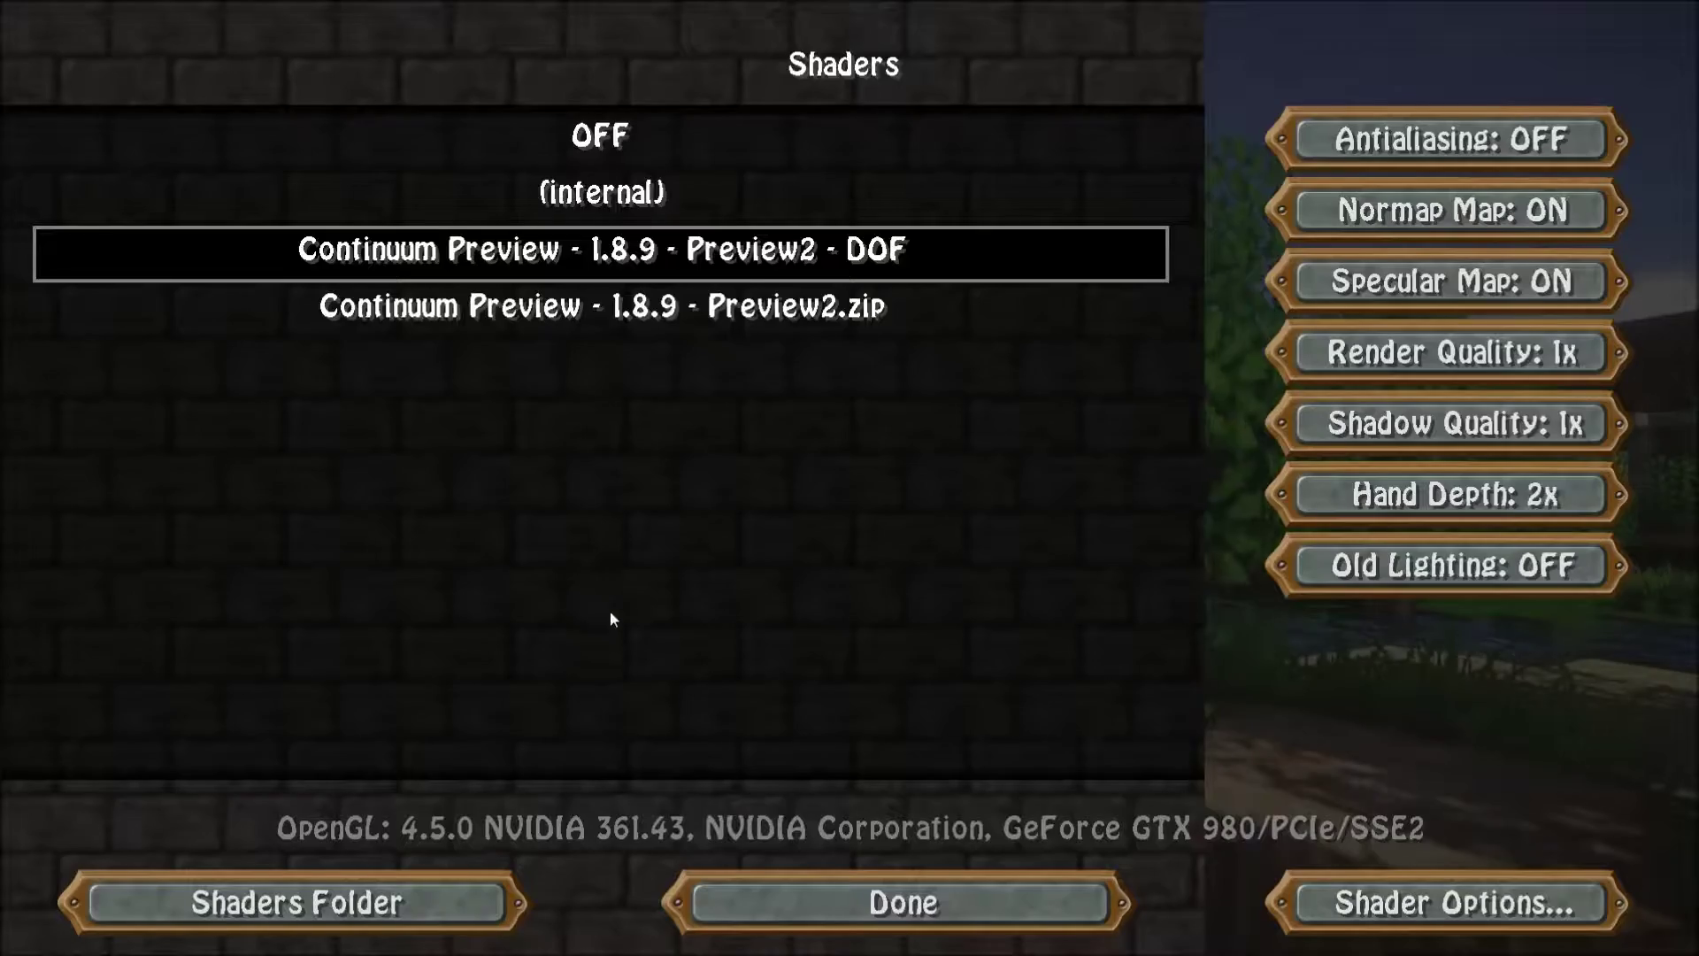
click(1366, 905)
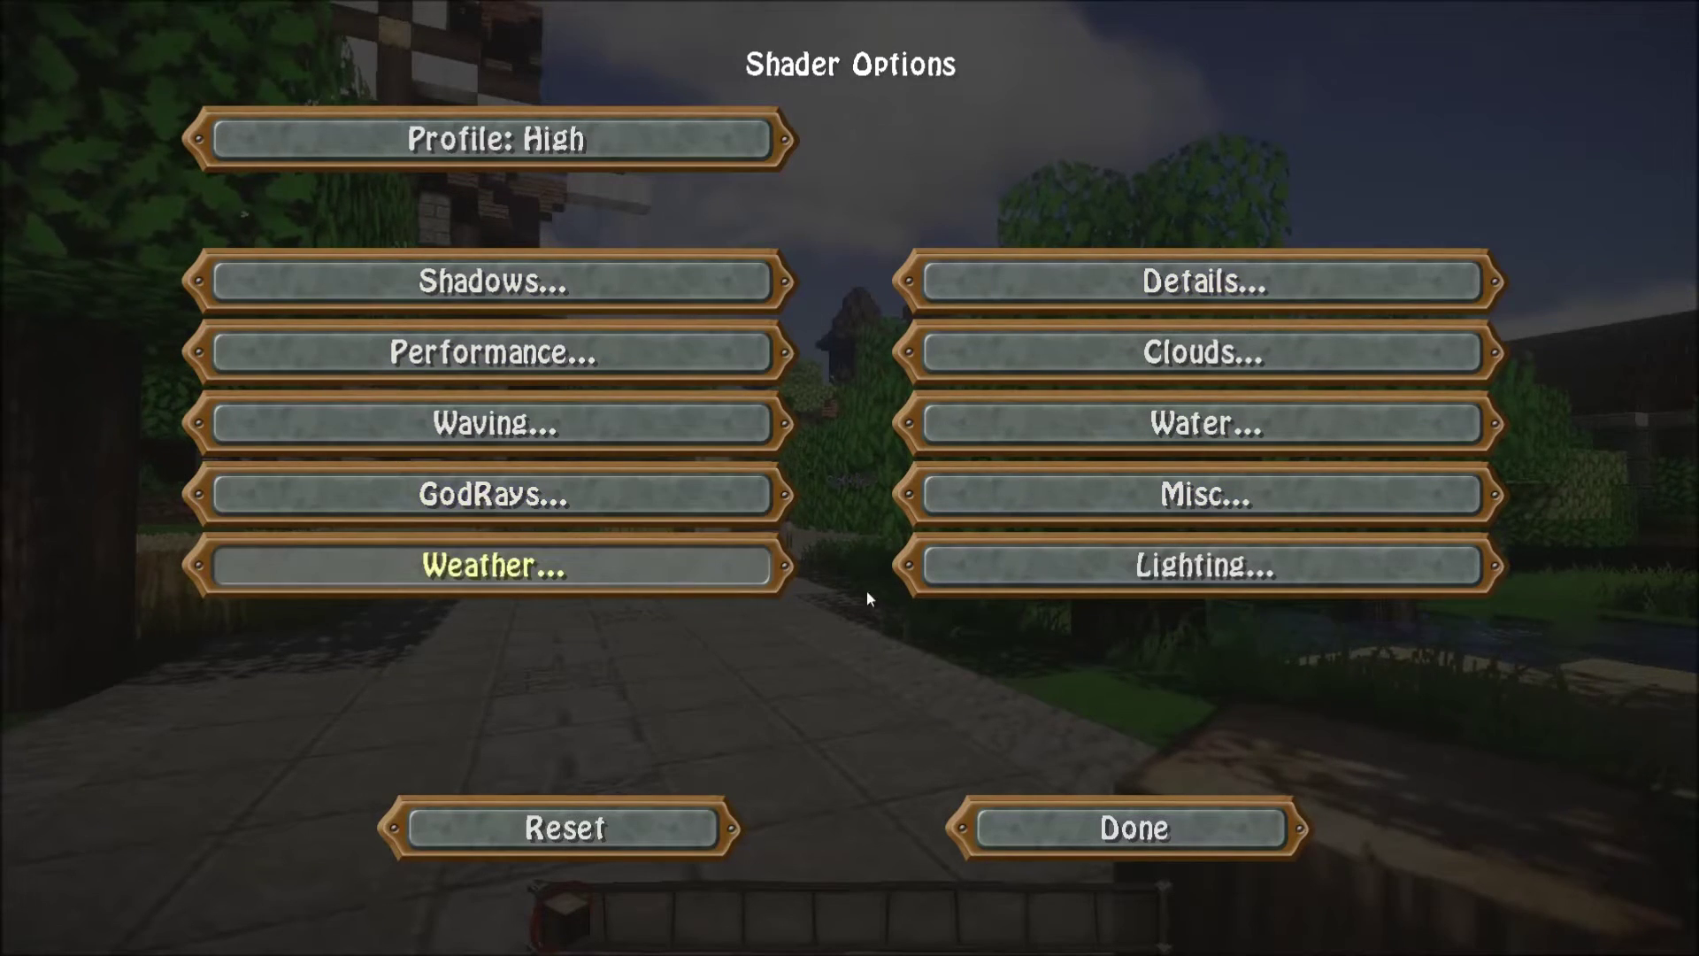
click(1202, 497)
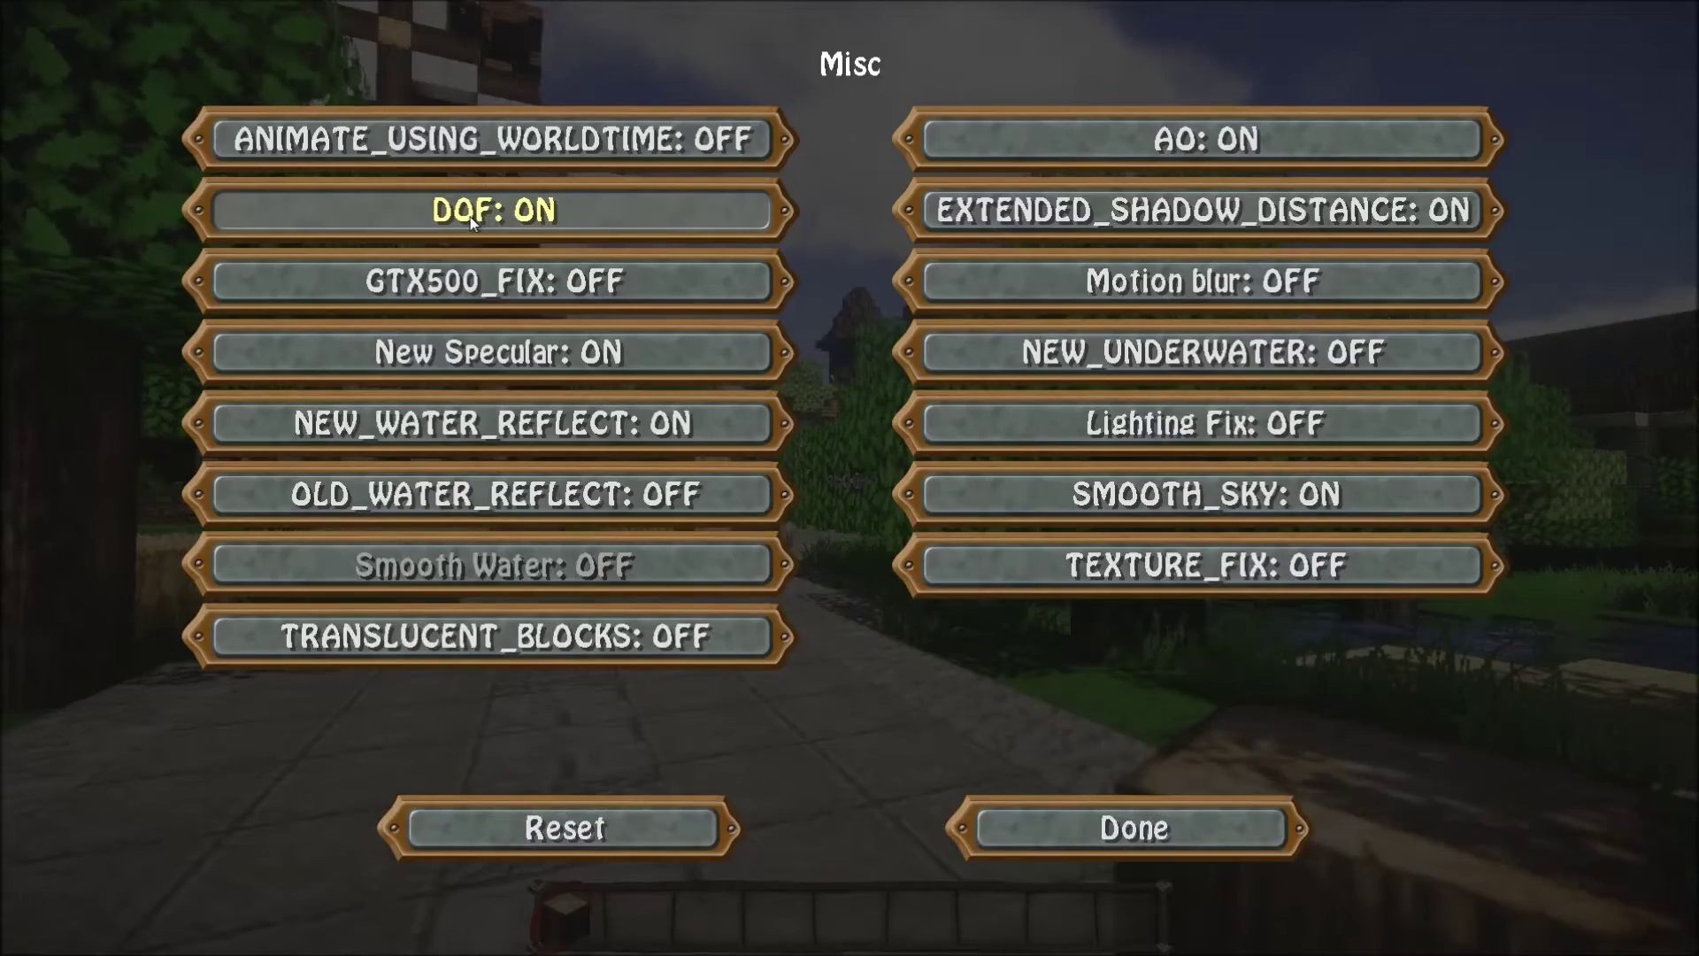
click(469, 215)
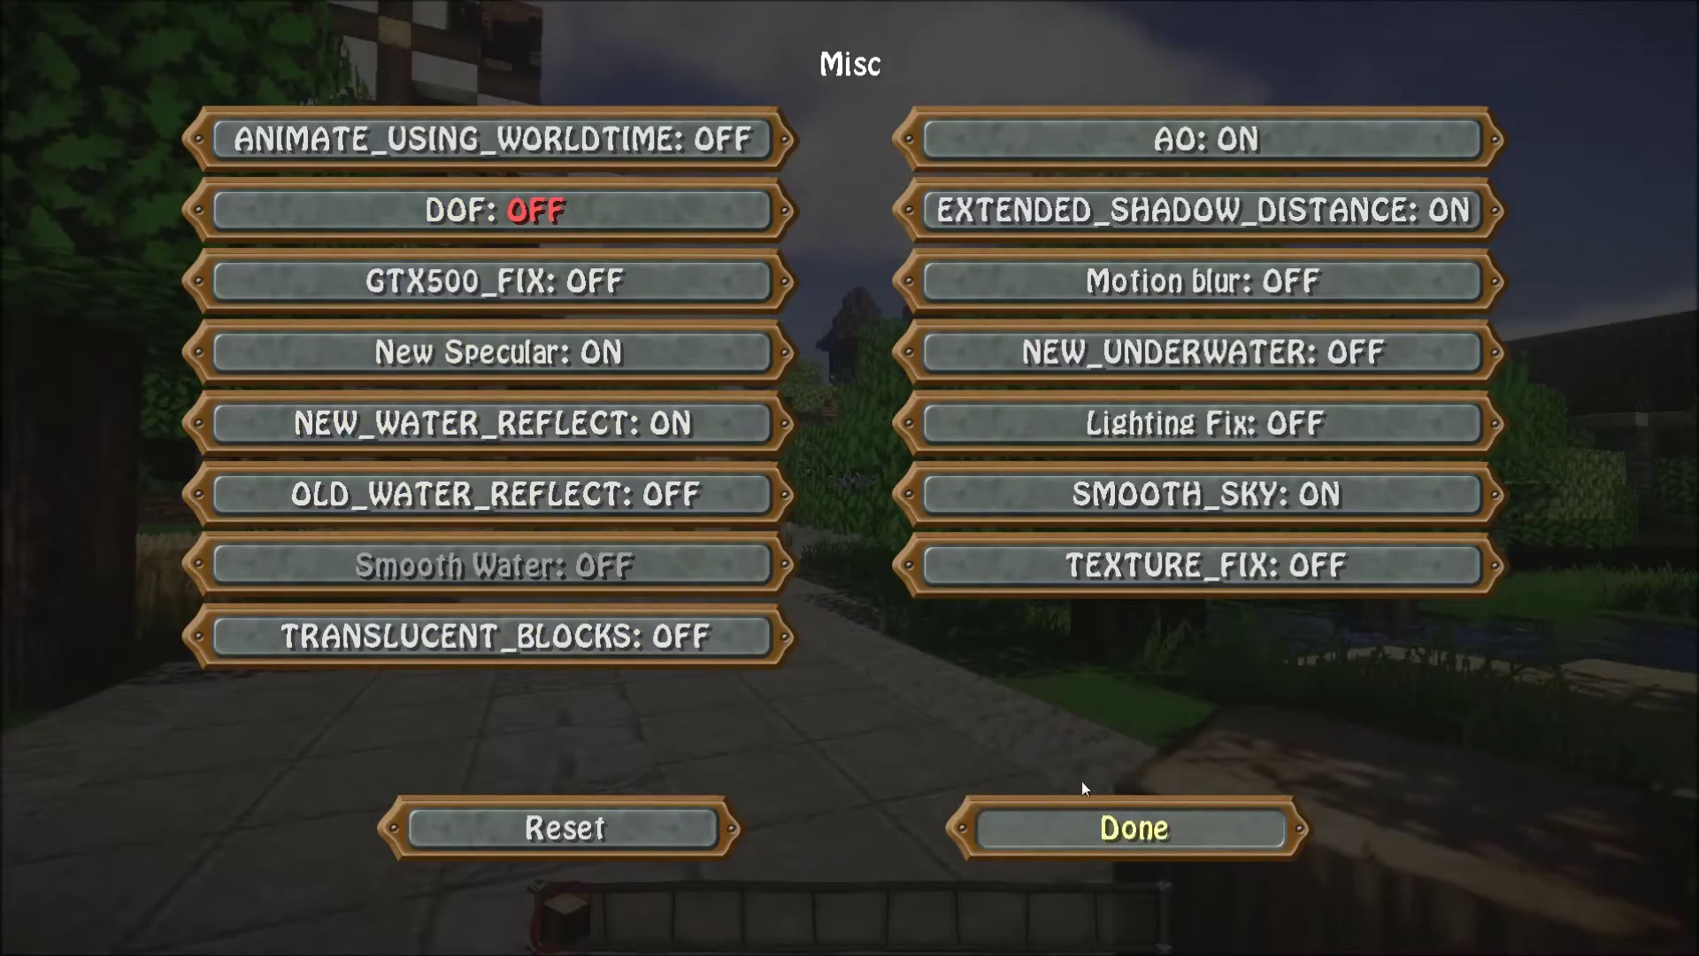
click(1085, 752)
click(1085, 752)
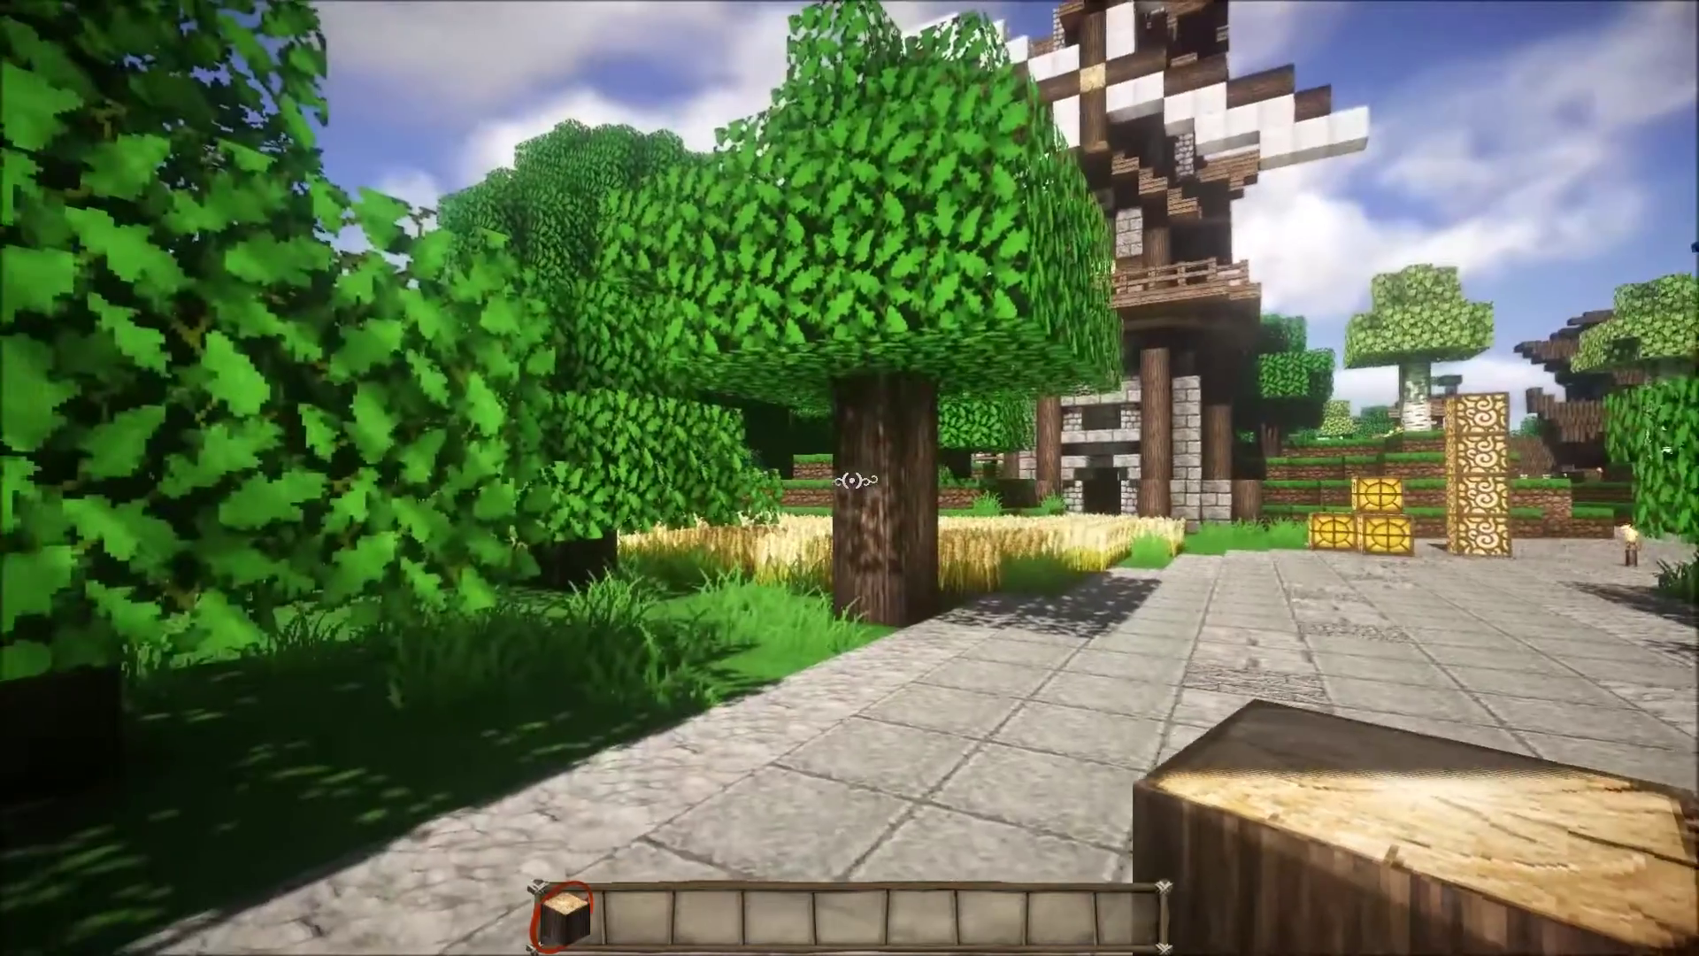
key(w)
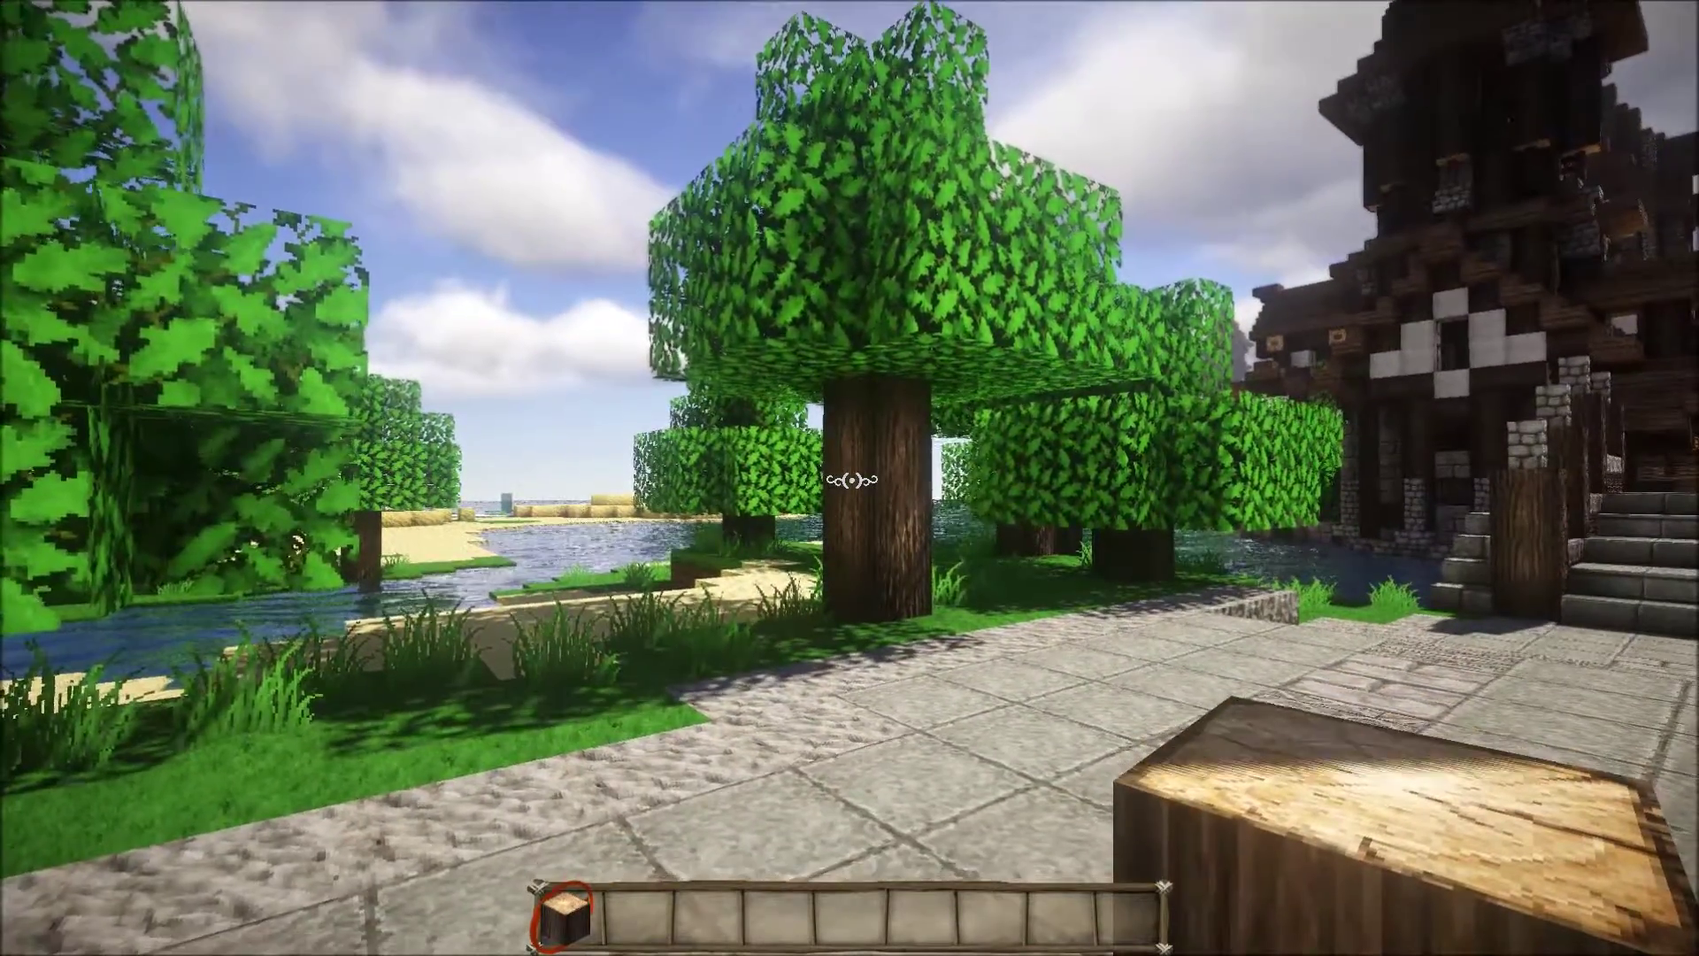
Set DOF to ON in the shader pack's Misc options and return to the game
key(Escape)
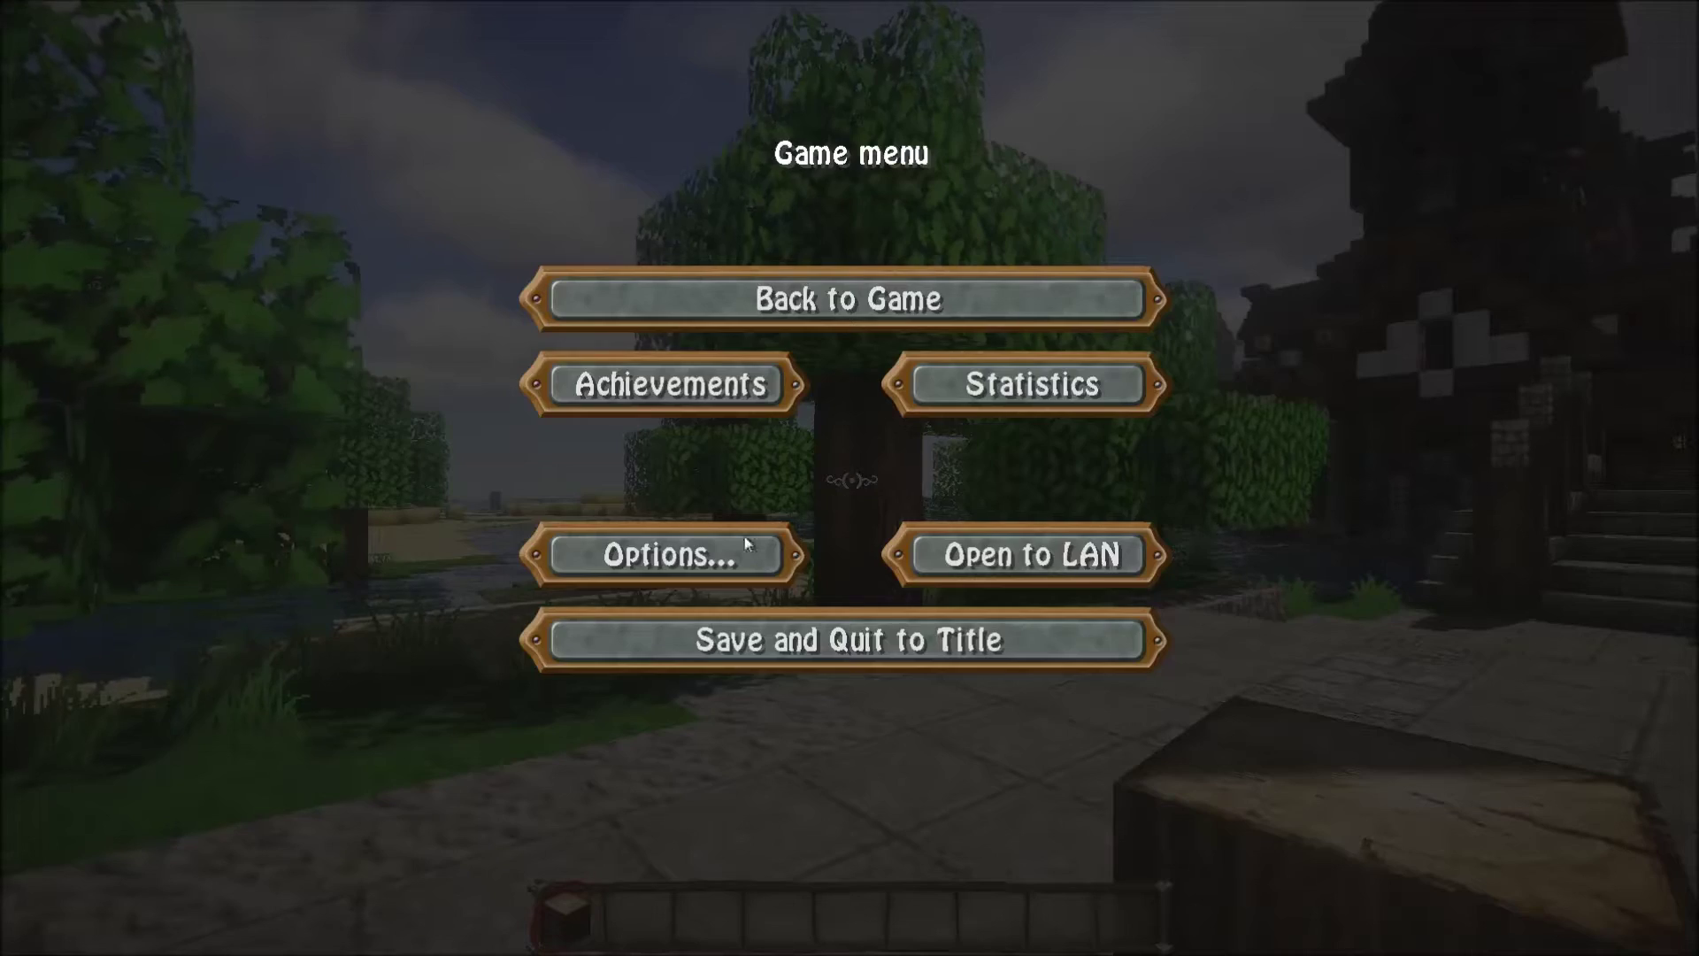
click(745, 536)
click(586, 528)
click(580, 600)
click(1316, 896)
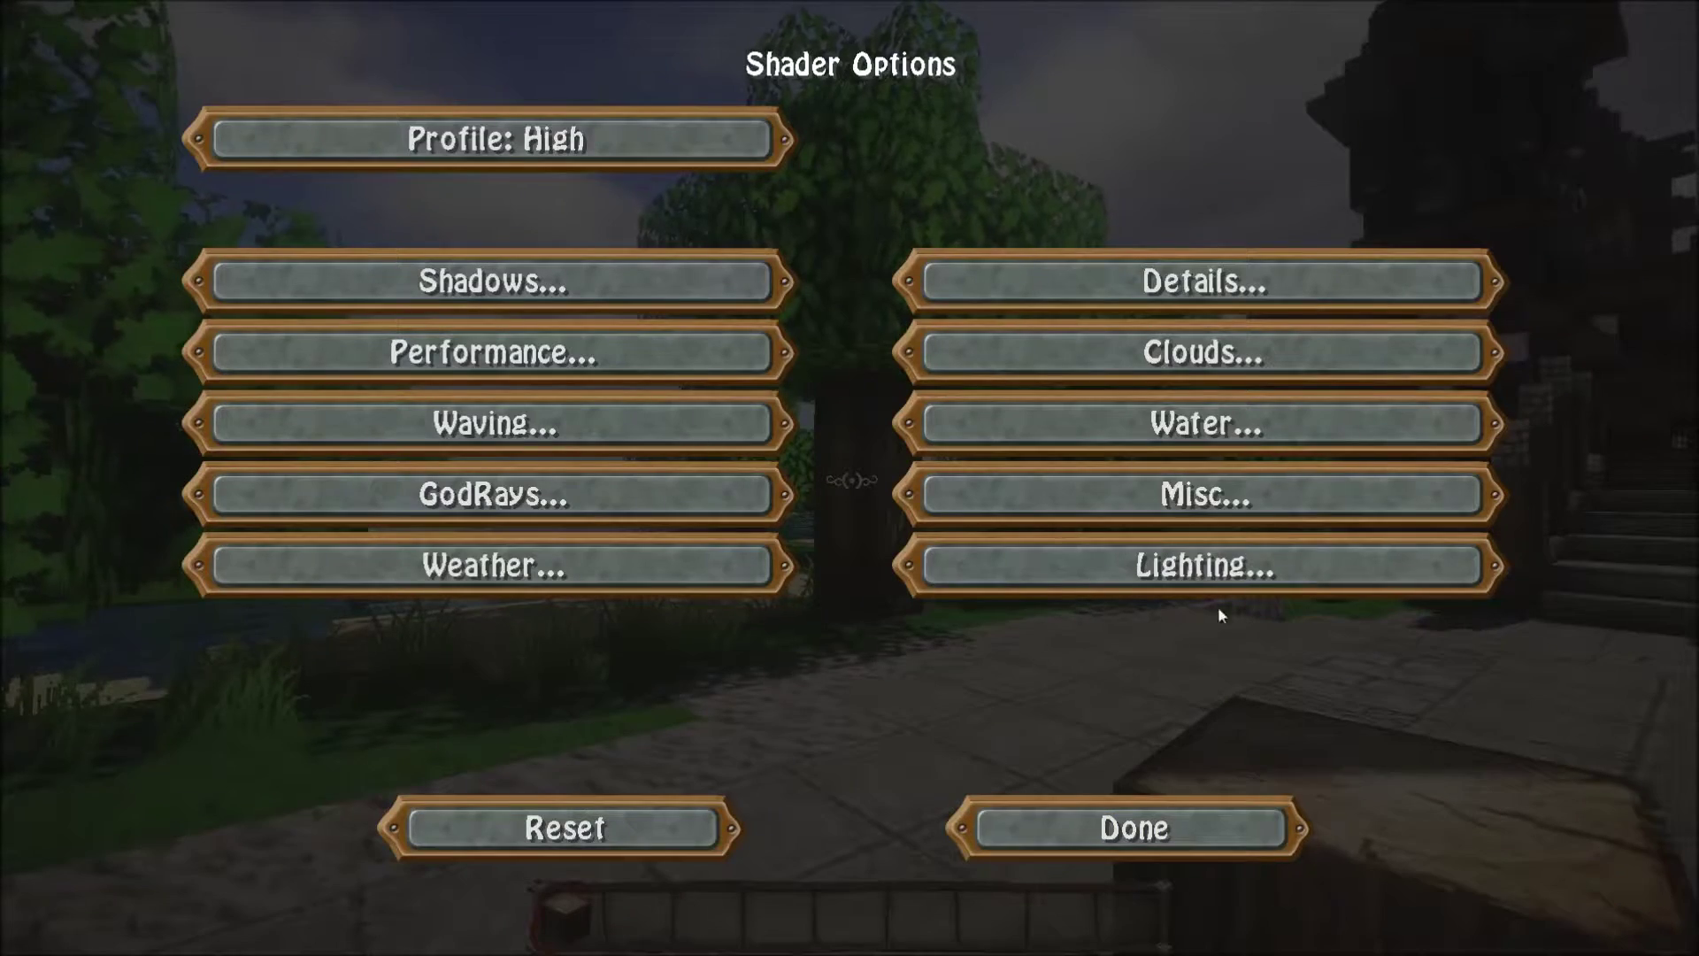
click(1122, 496)
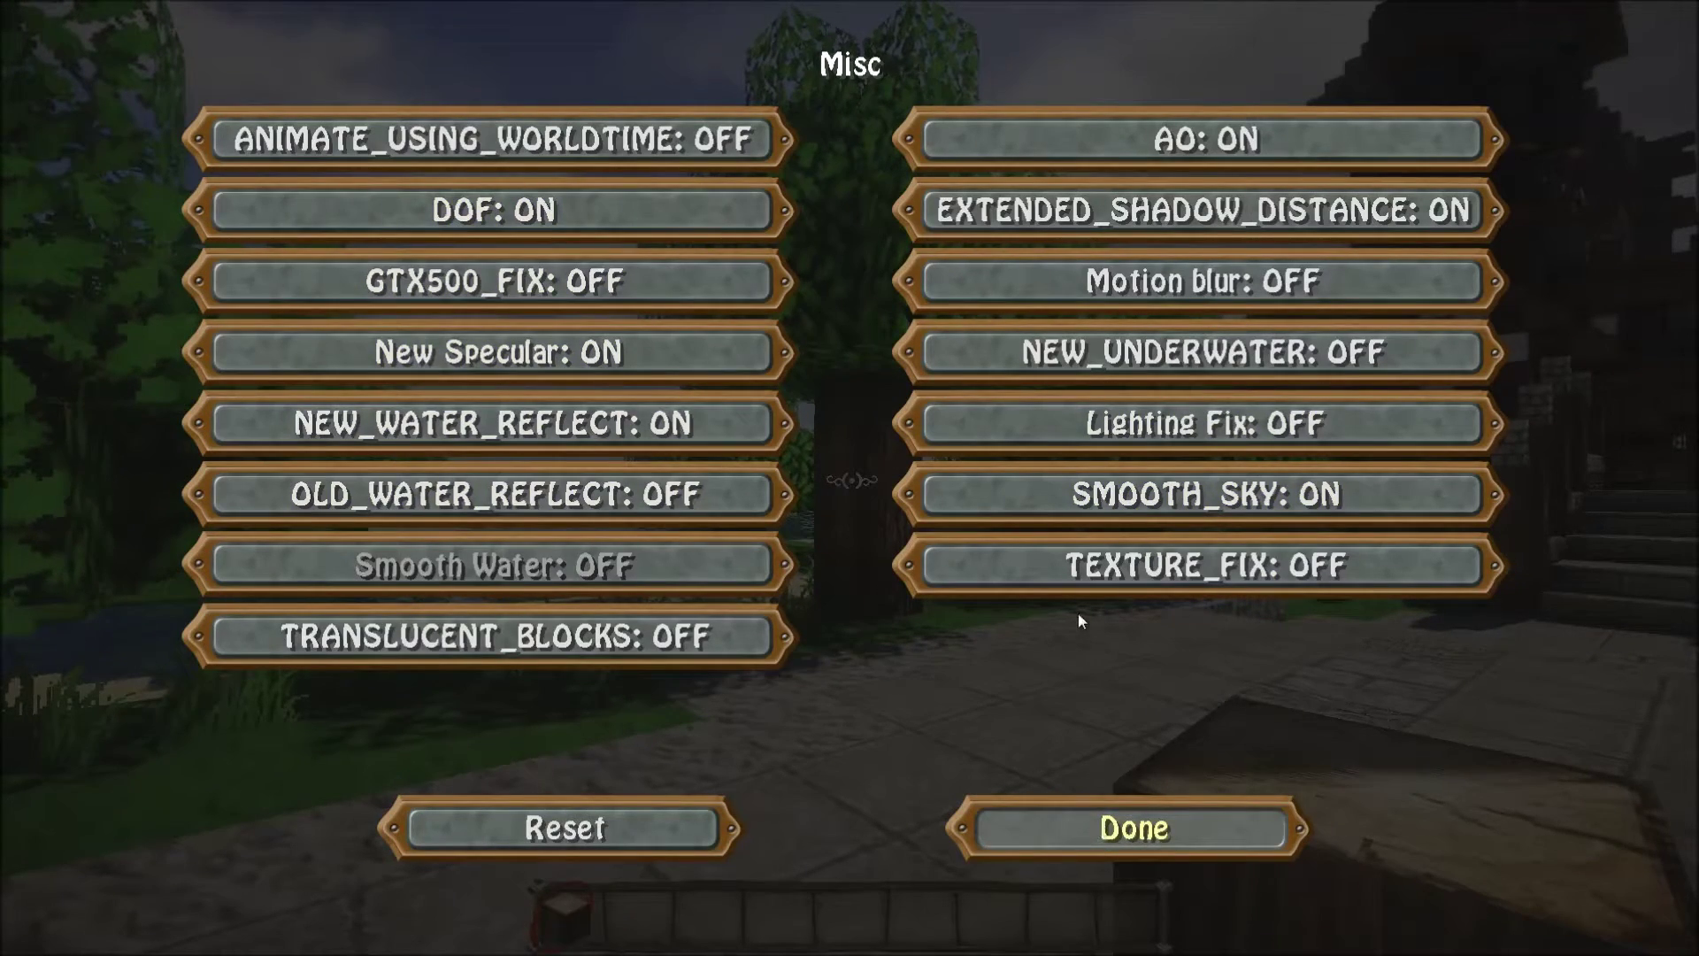
key(Escape)
key(Escape)
key(Escape)
key(Escape)
key(Escape)
key(Escape)
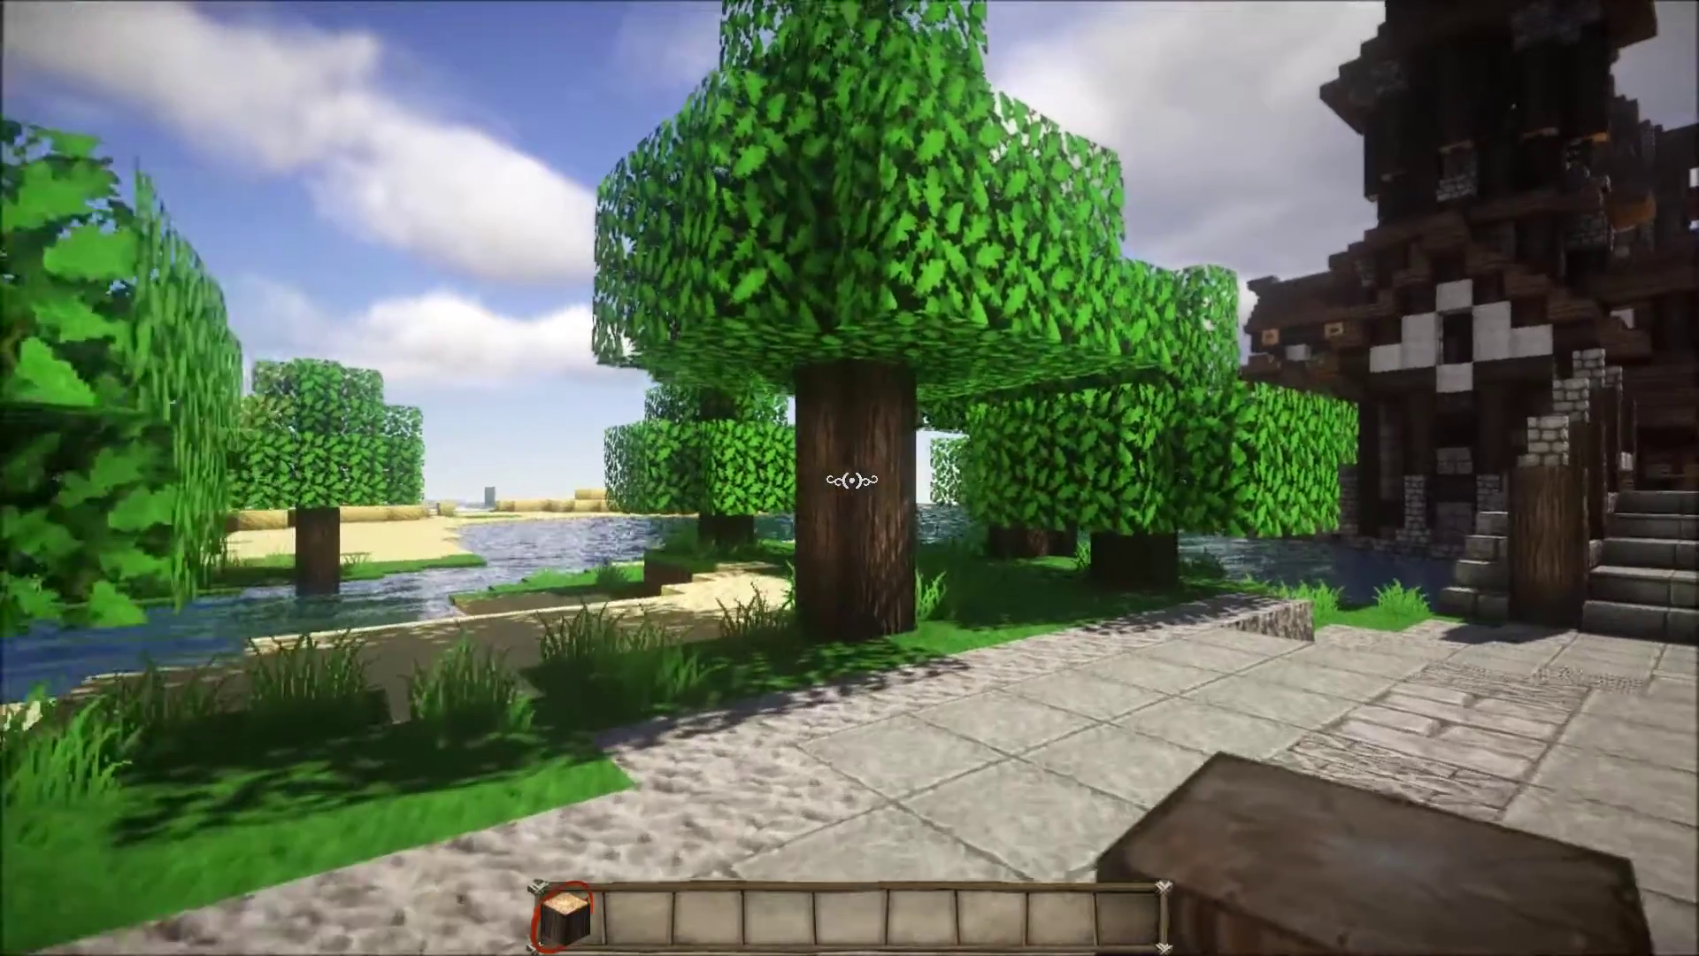
Walk up to the tree trunk, circle it and head towards the castle stairs to examine the depth-of-field effect
key(w)
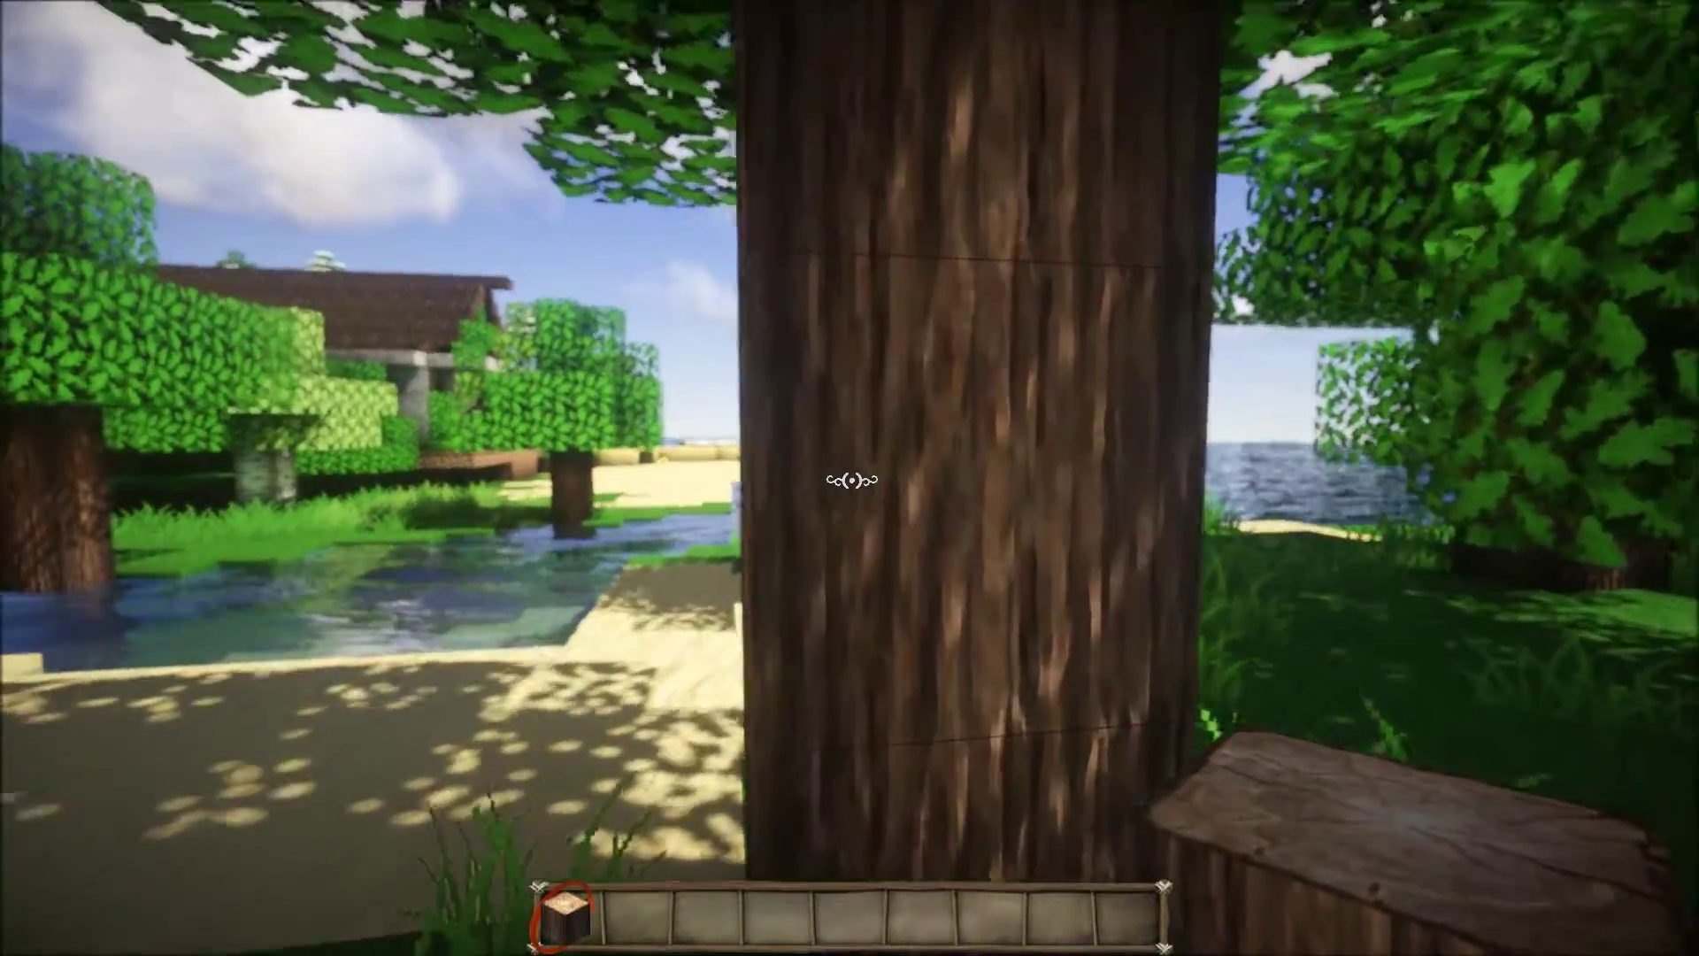
key(w)
key(s)
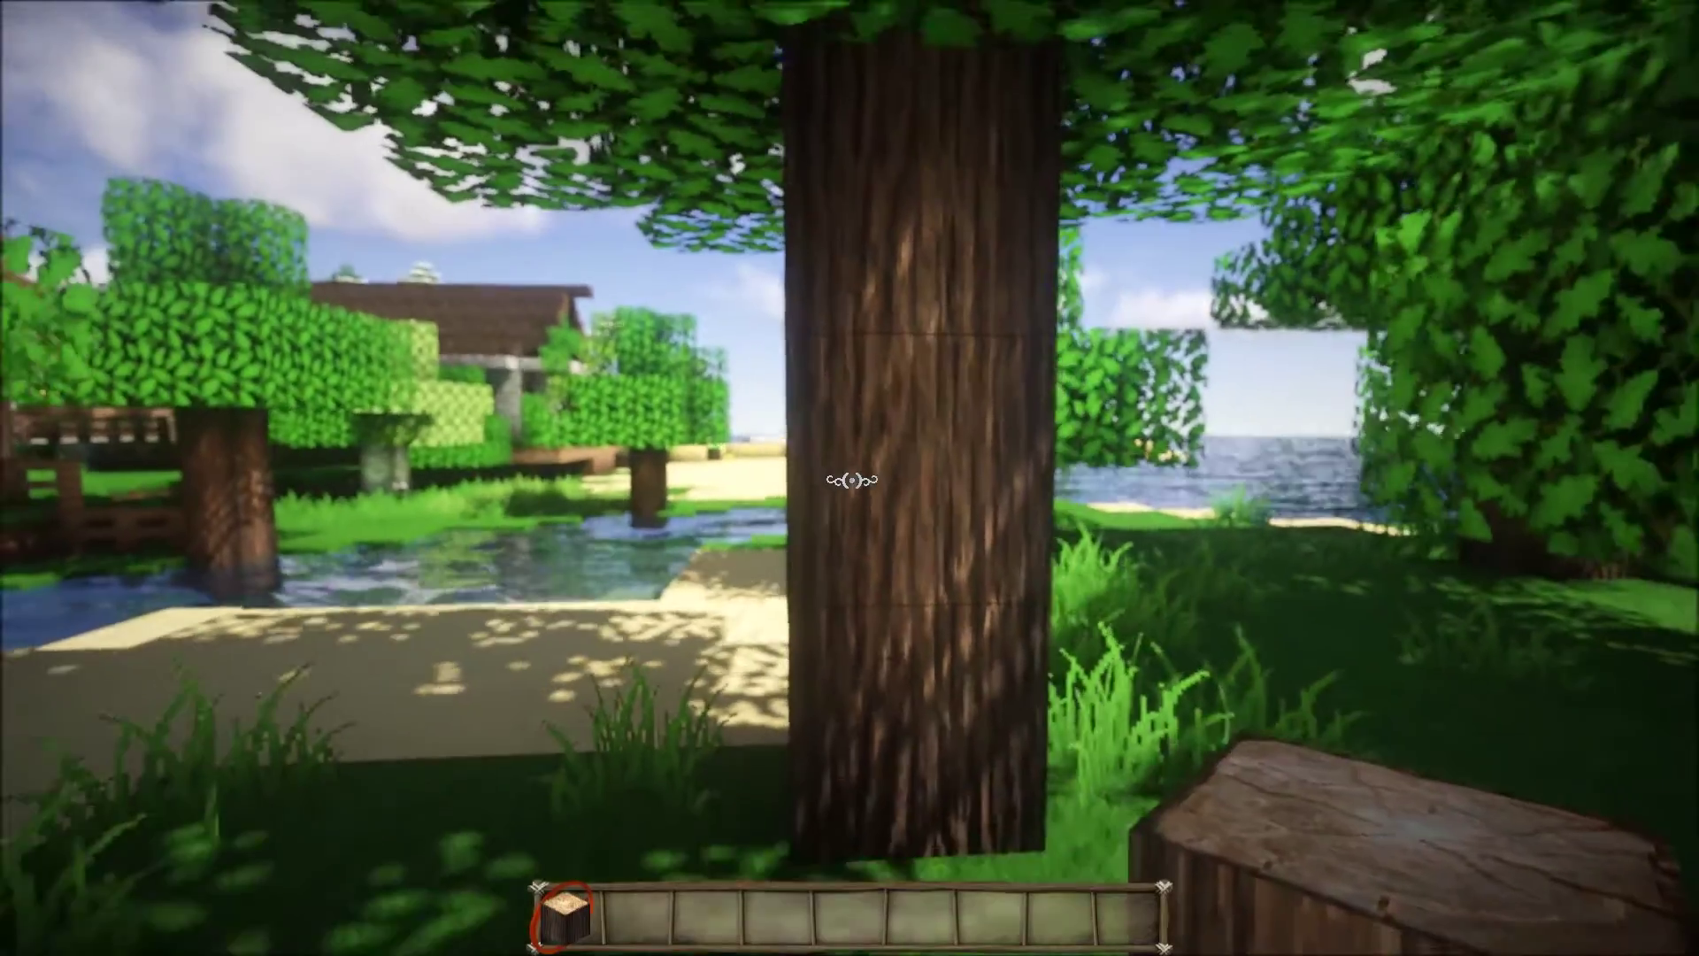
key(w)
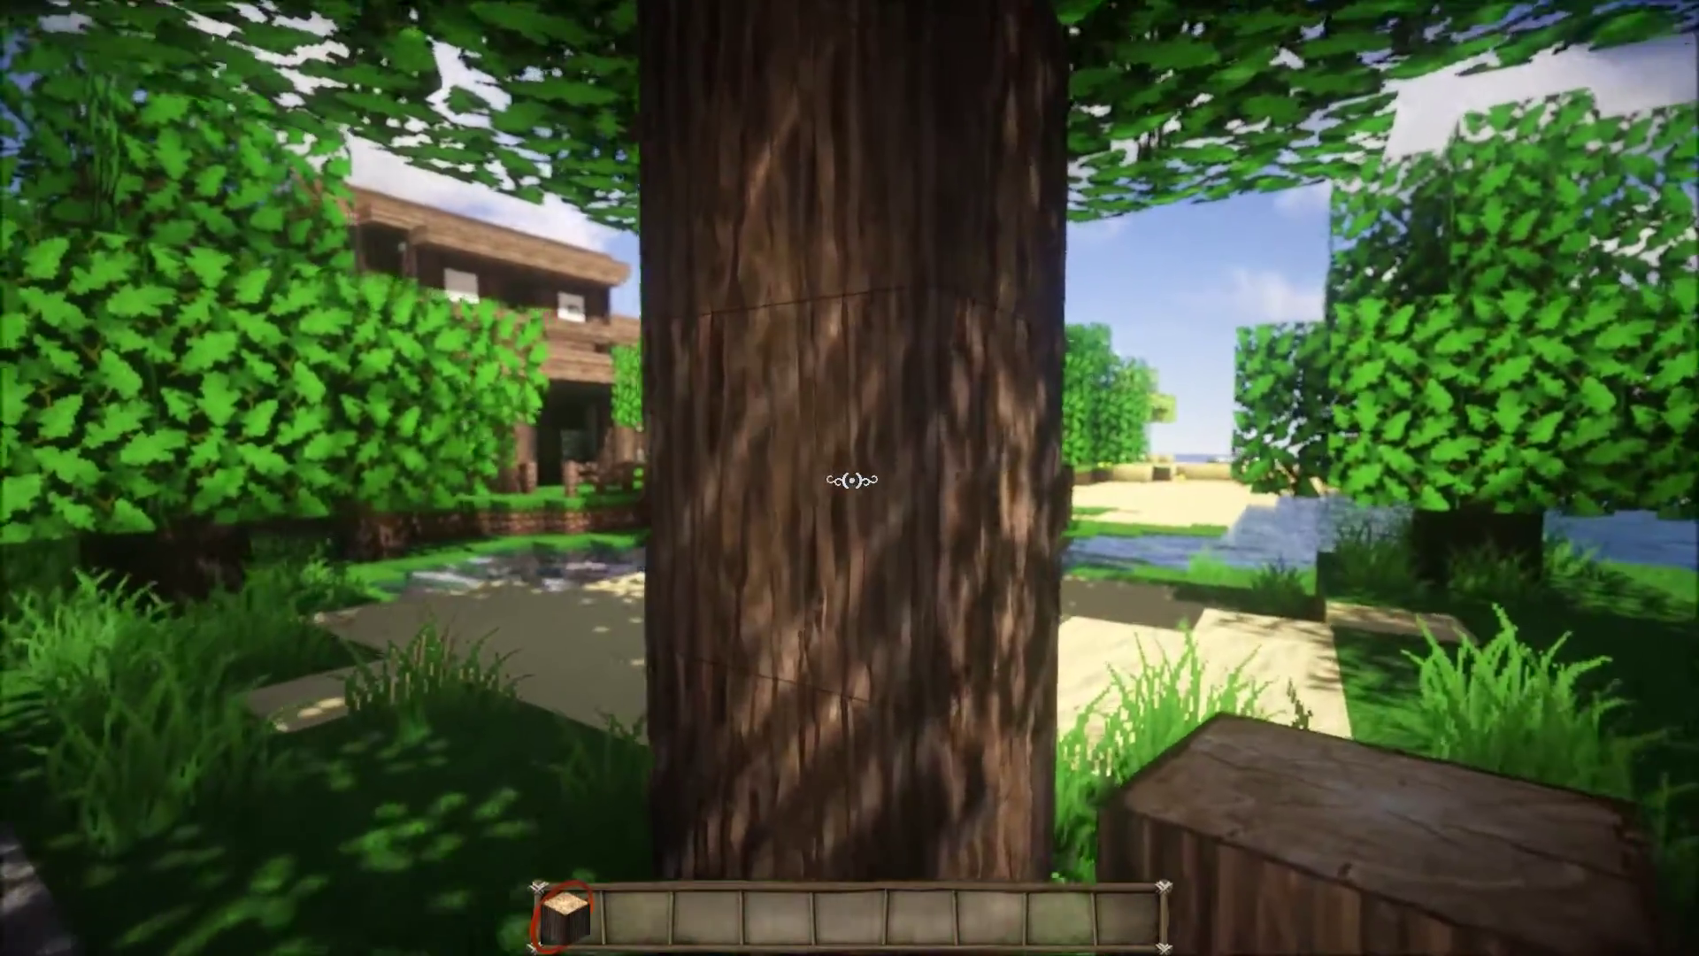
key(d)
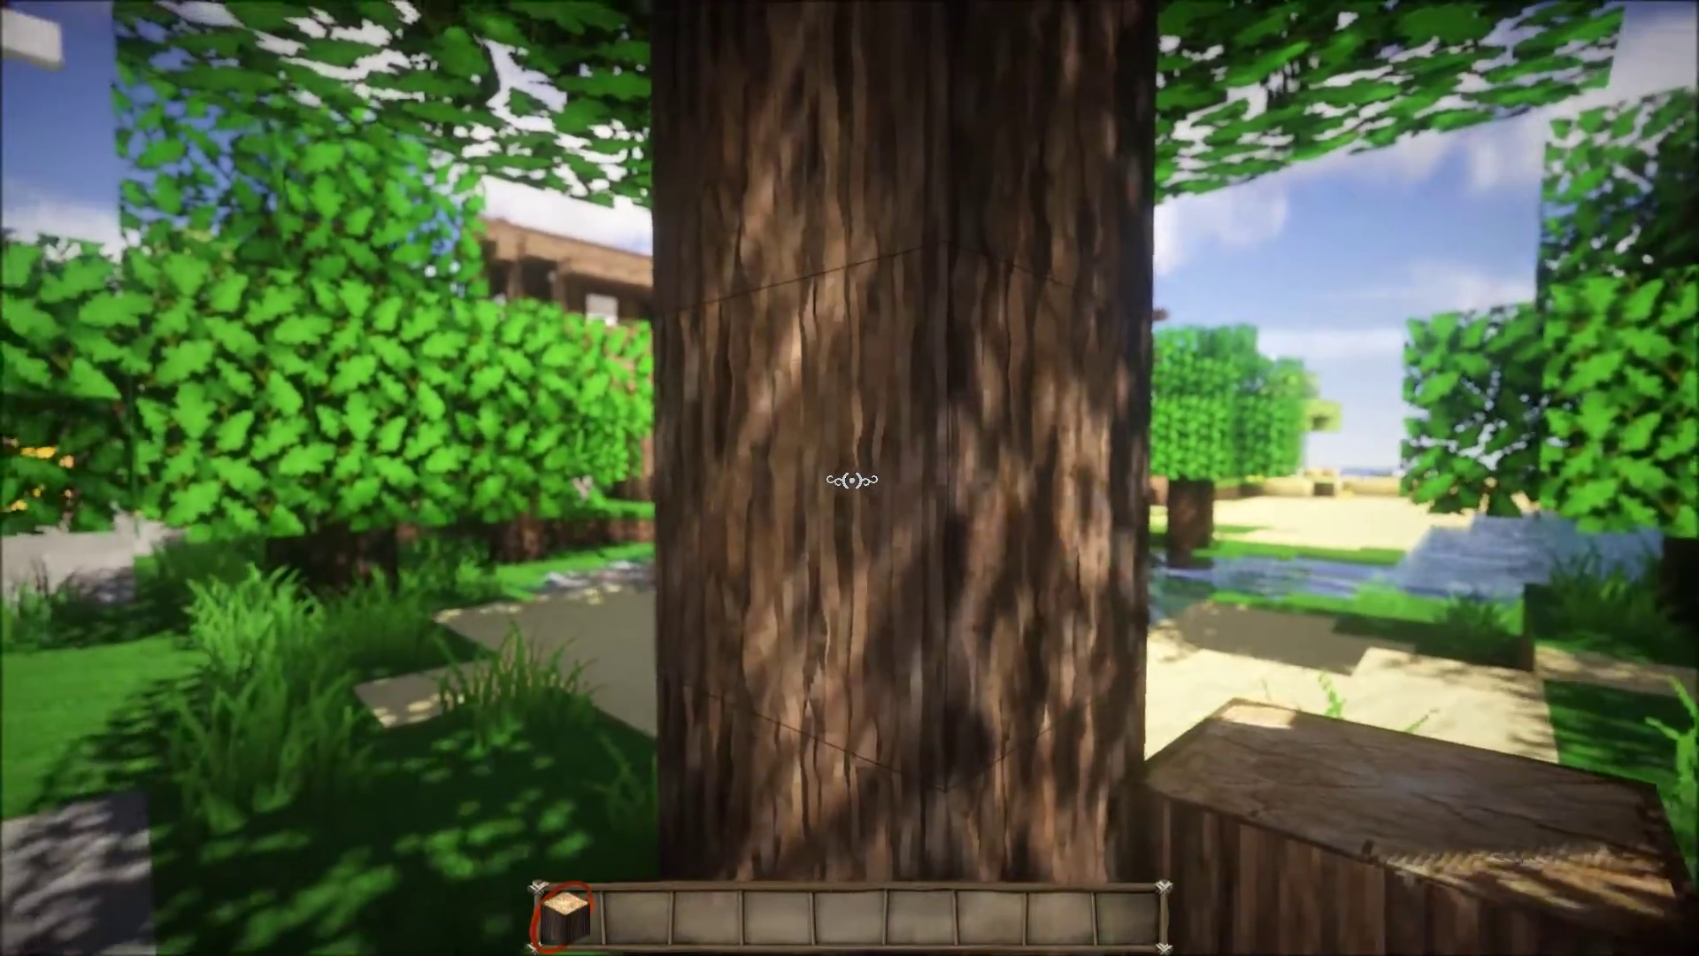
key(s)
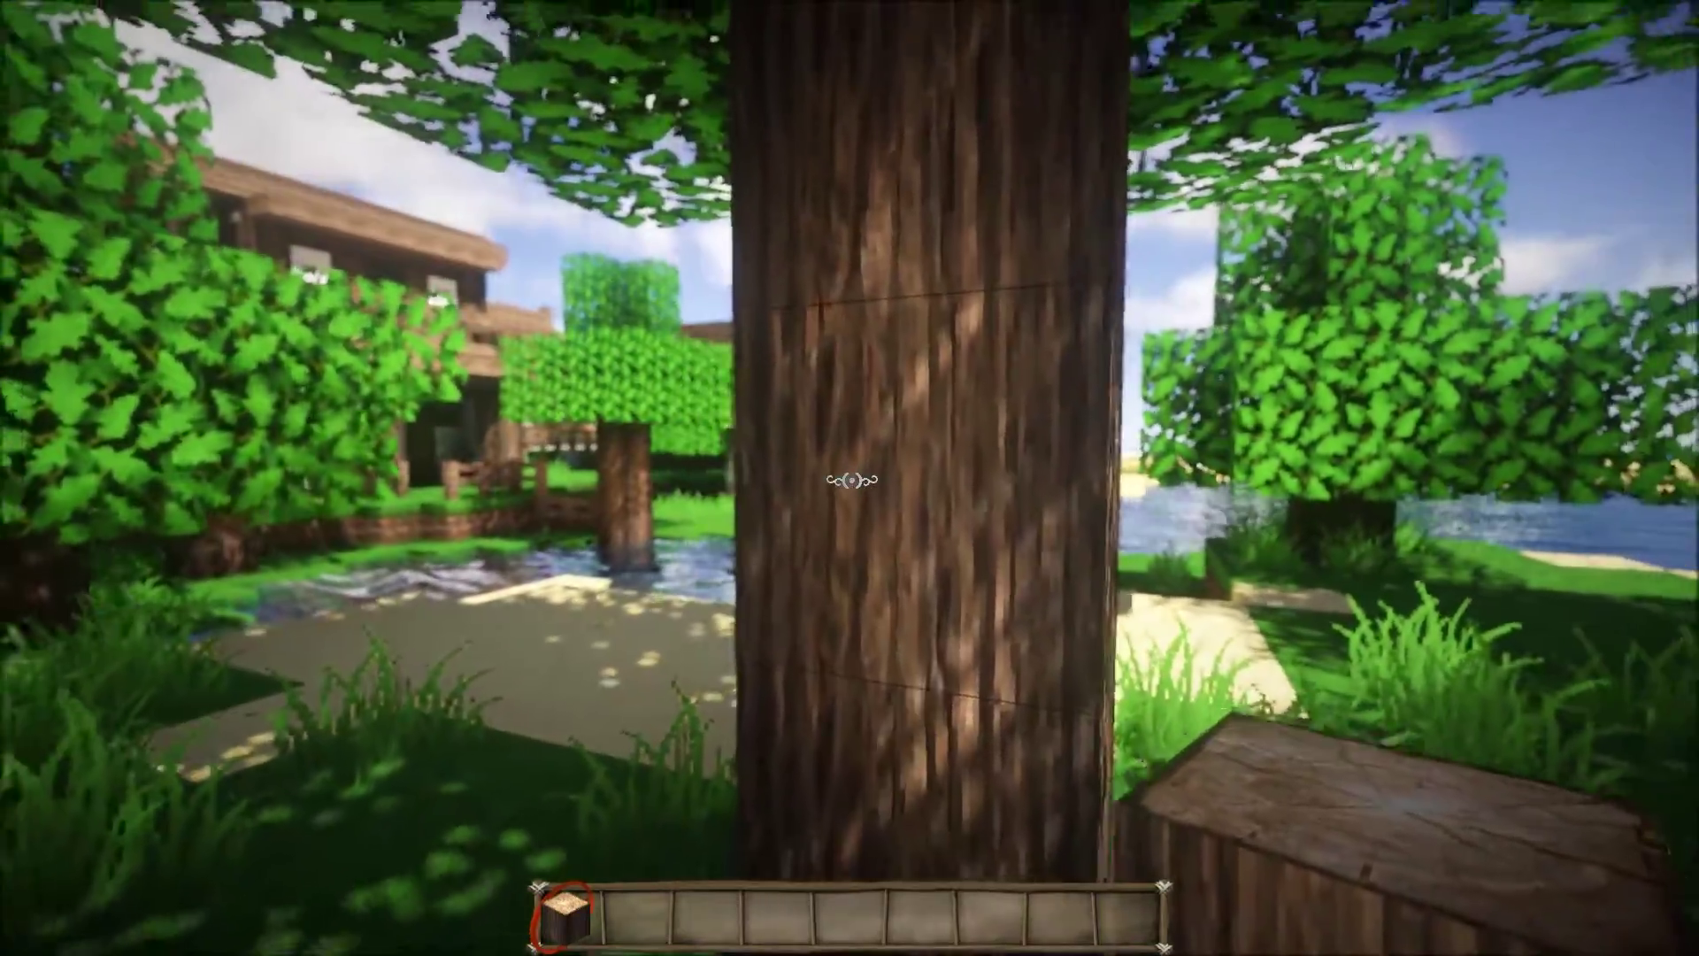
key(w)
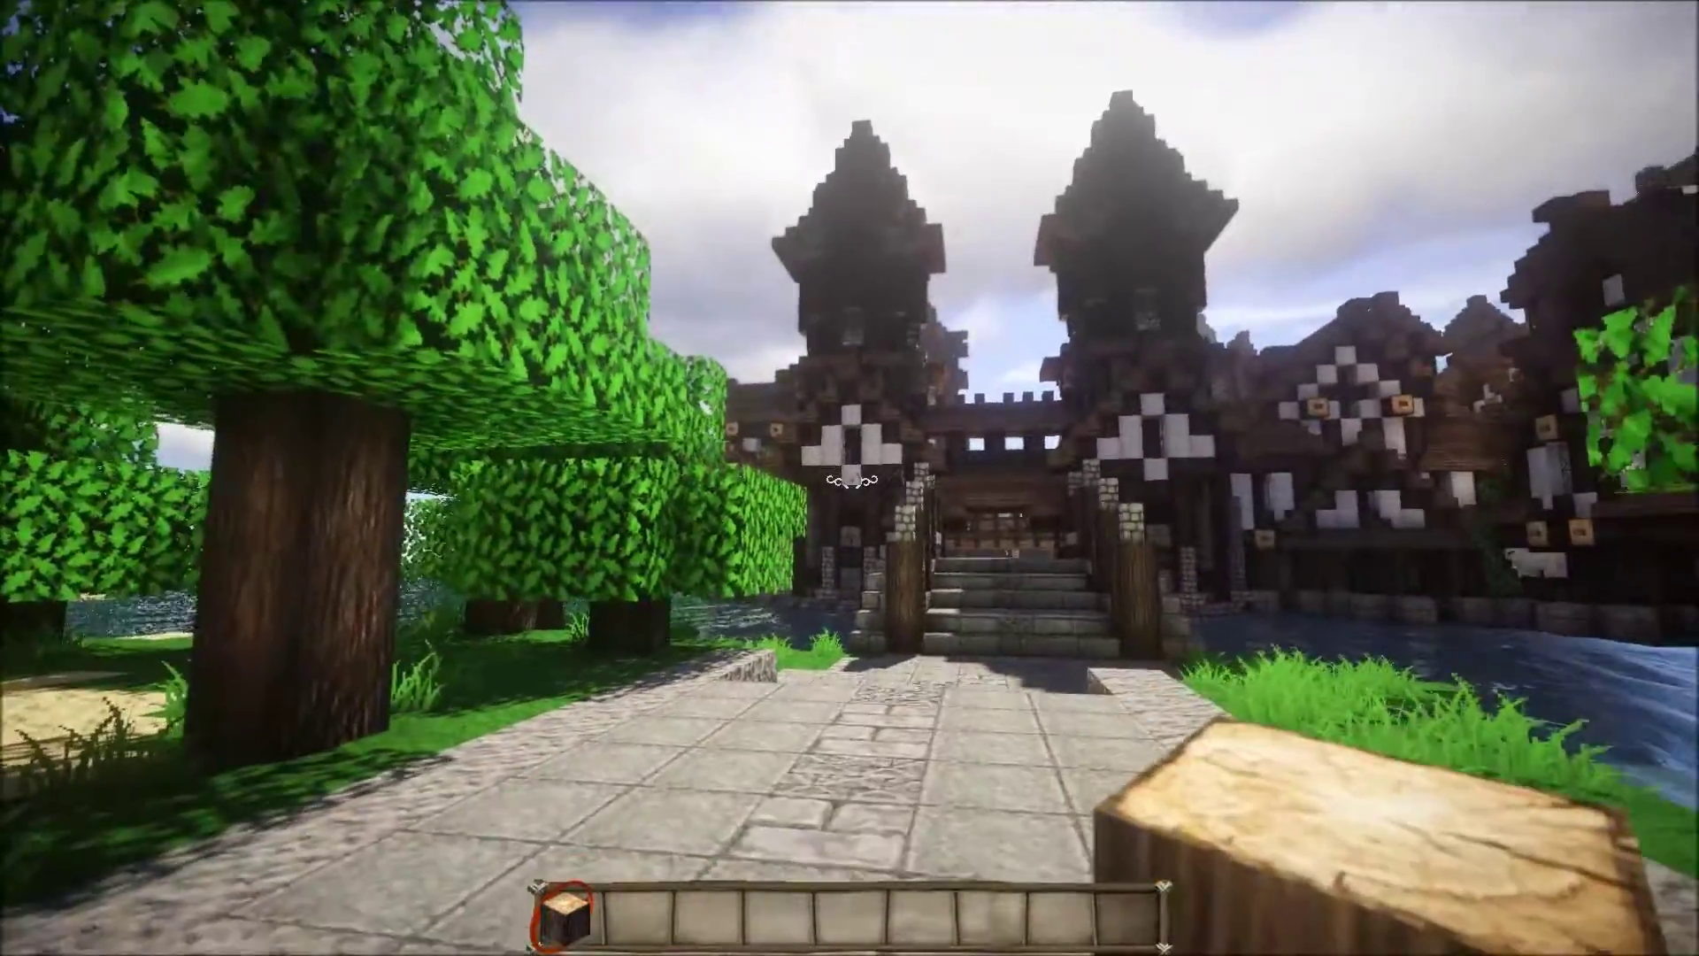
key(w)
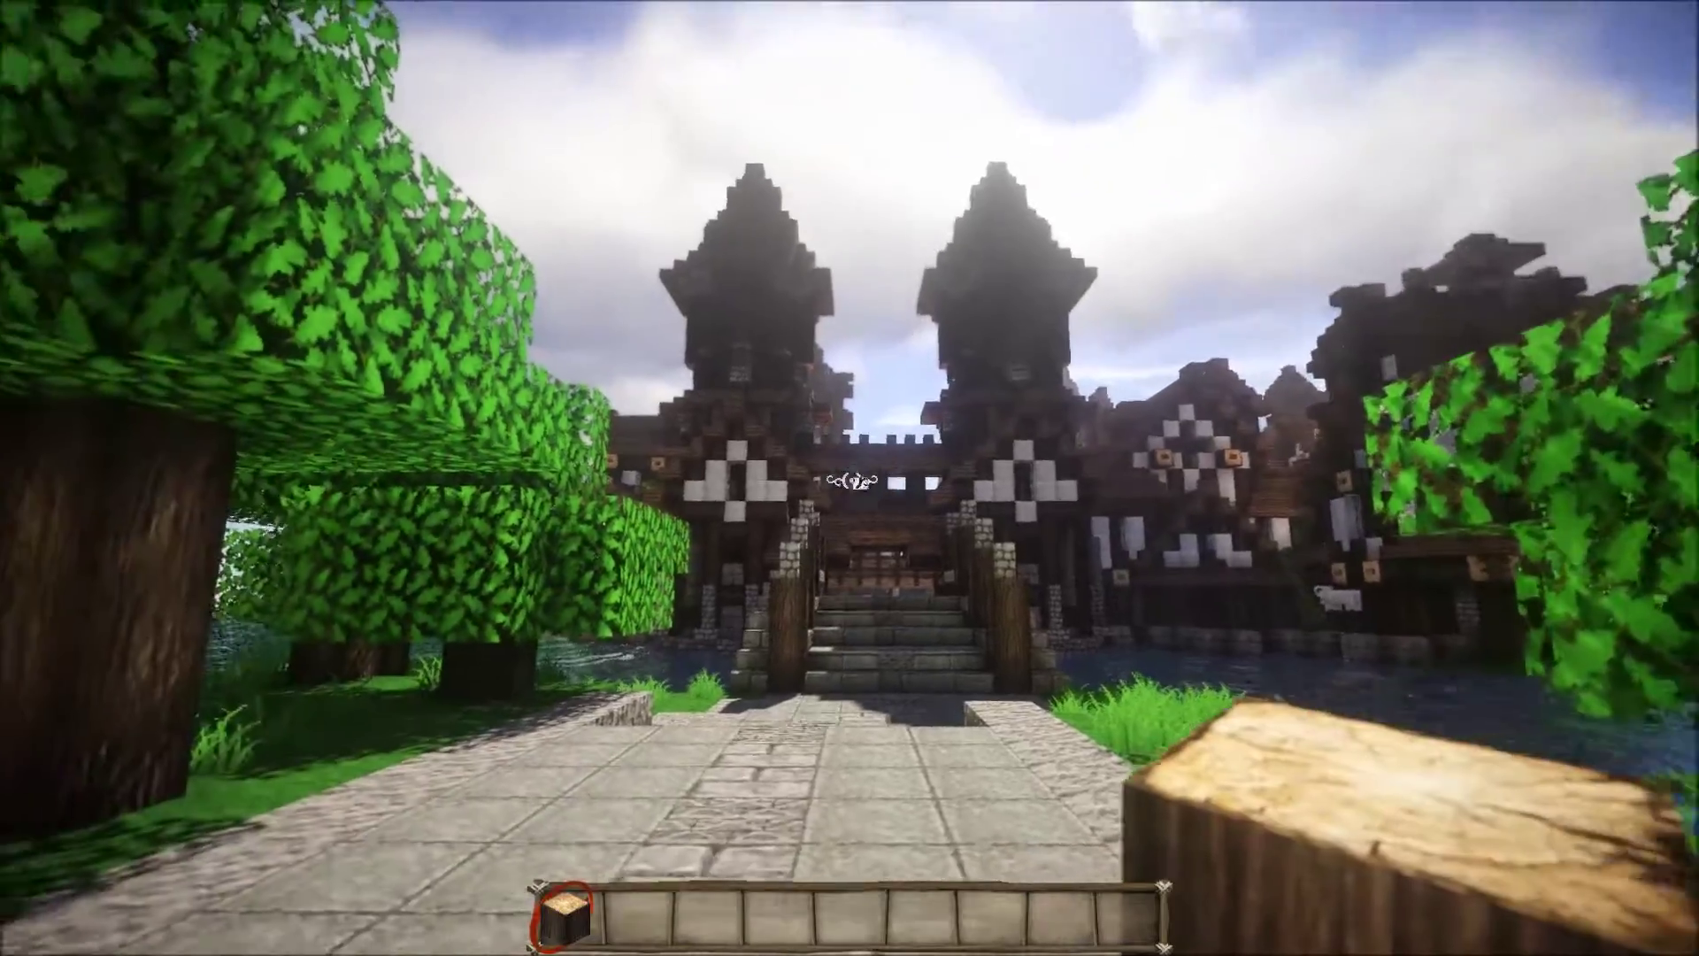